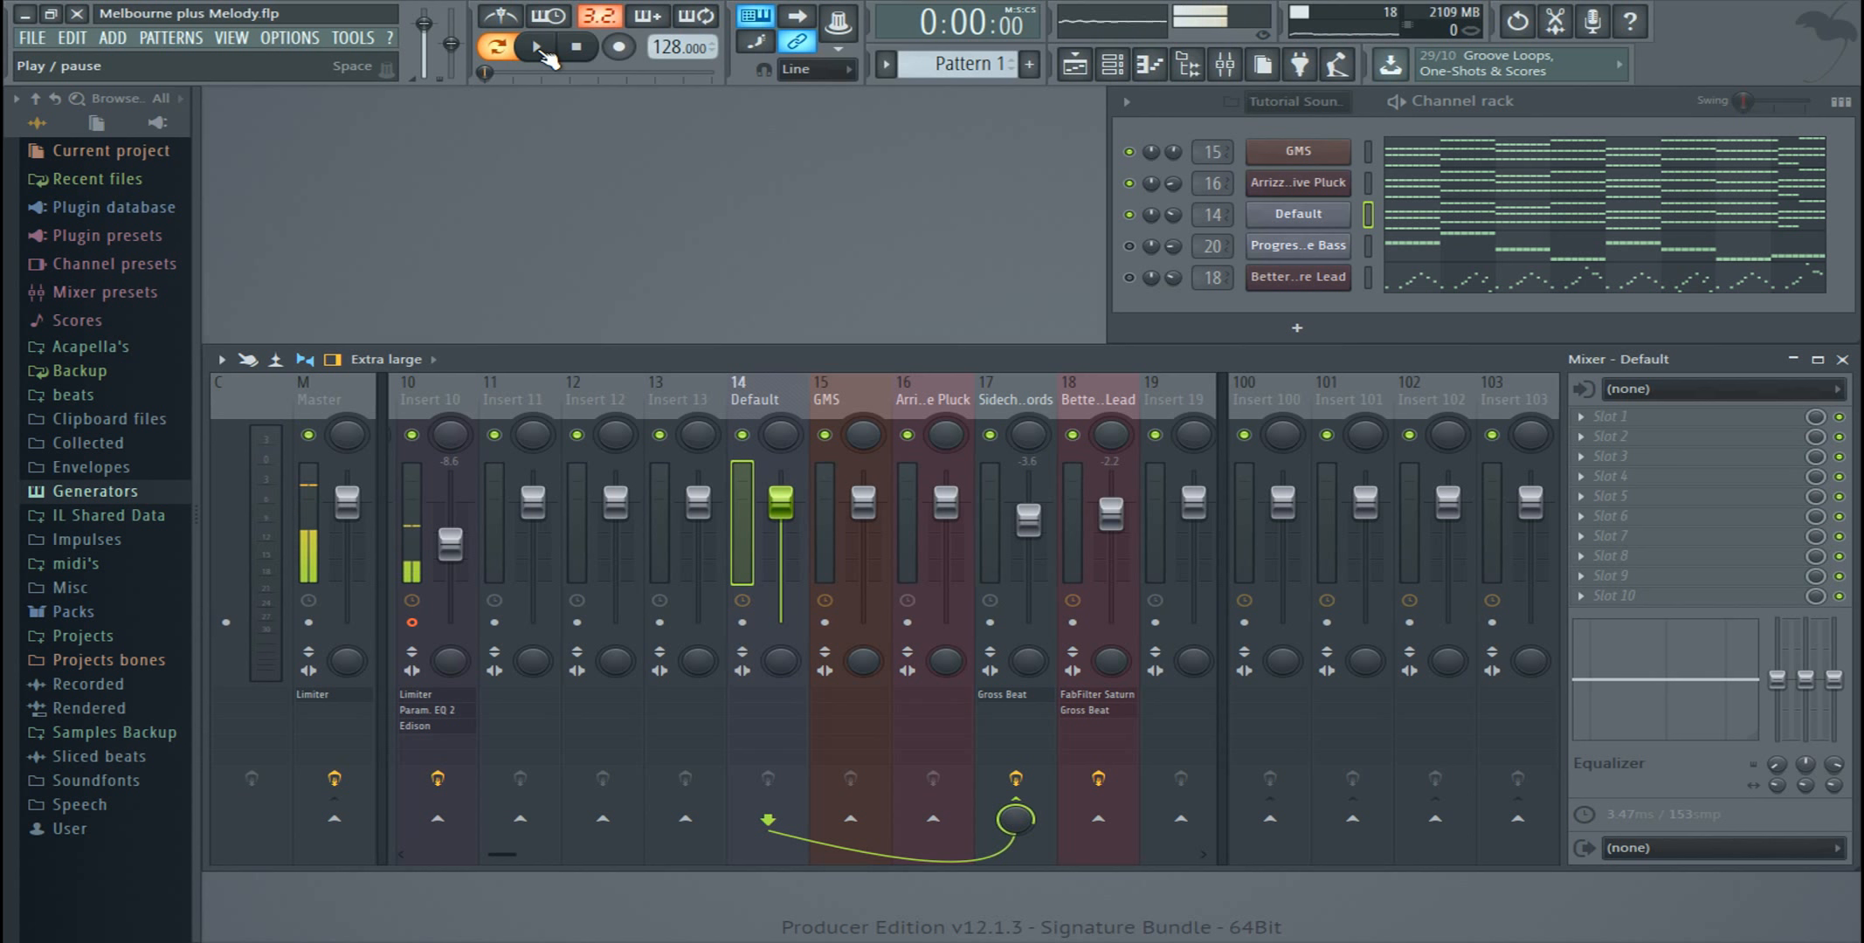
Step: Play the chord pattern, enable the Progressive Bass channel, and audition it together with the chords
click(537, 49)
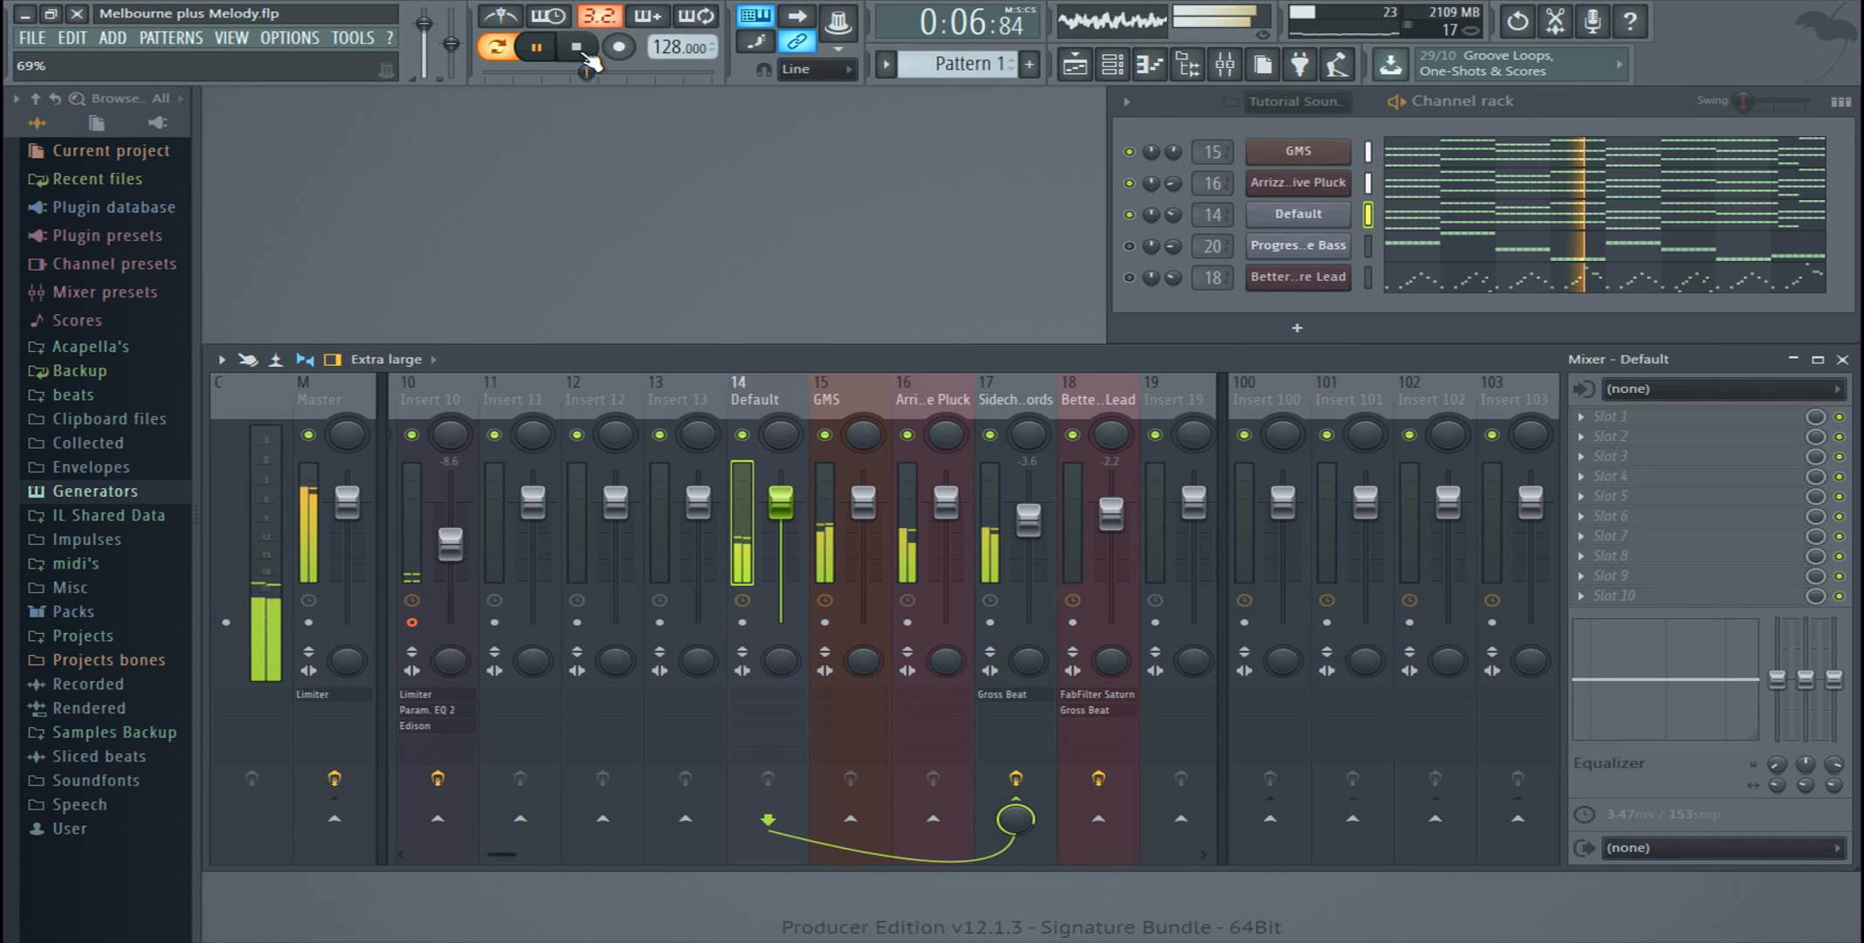
click(587, 54)
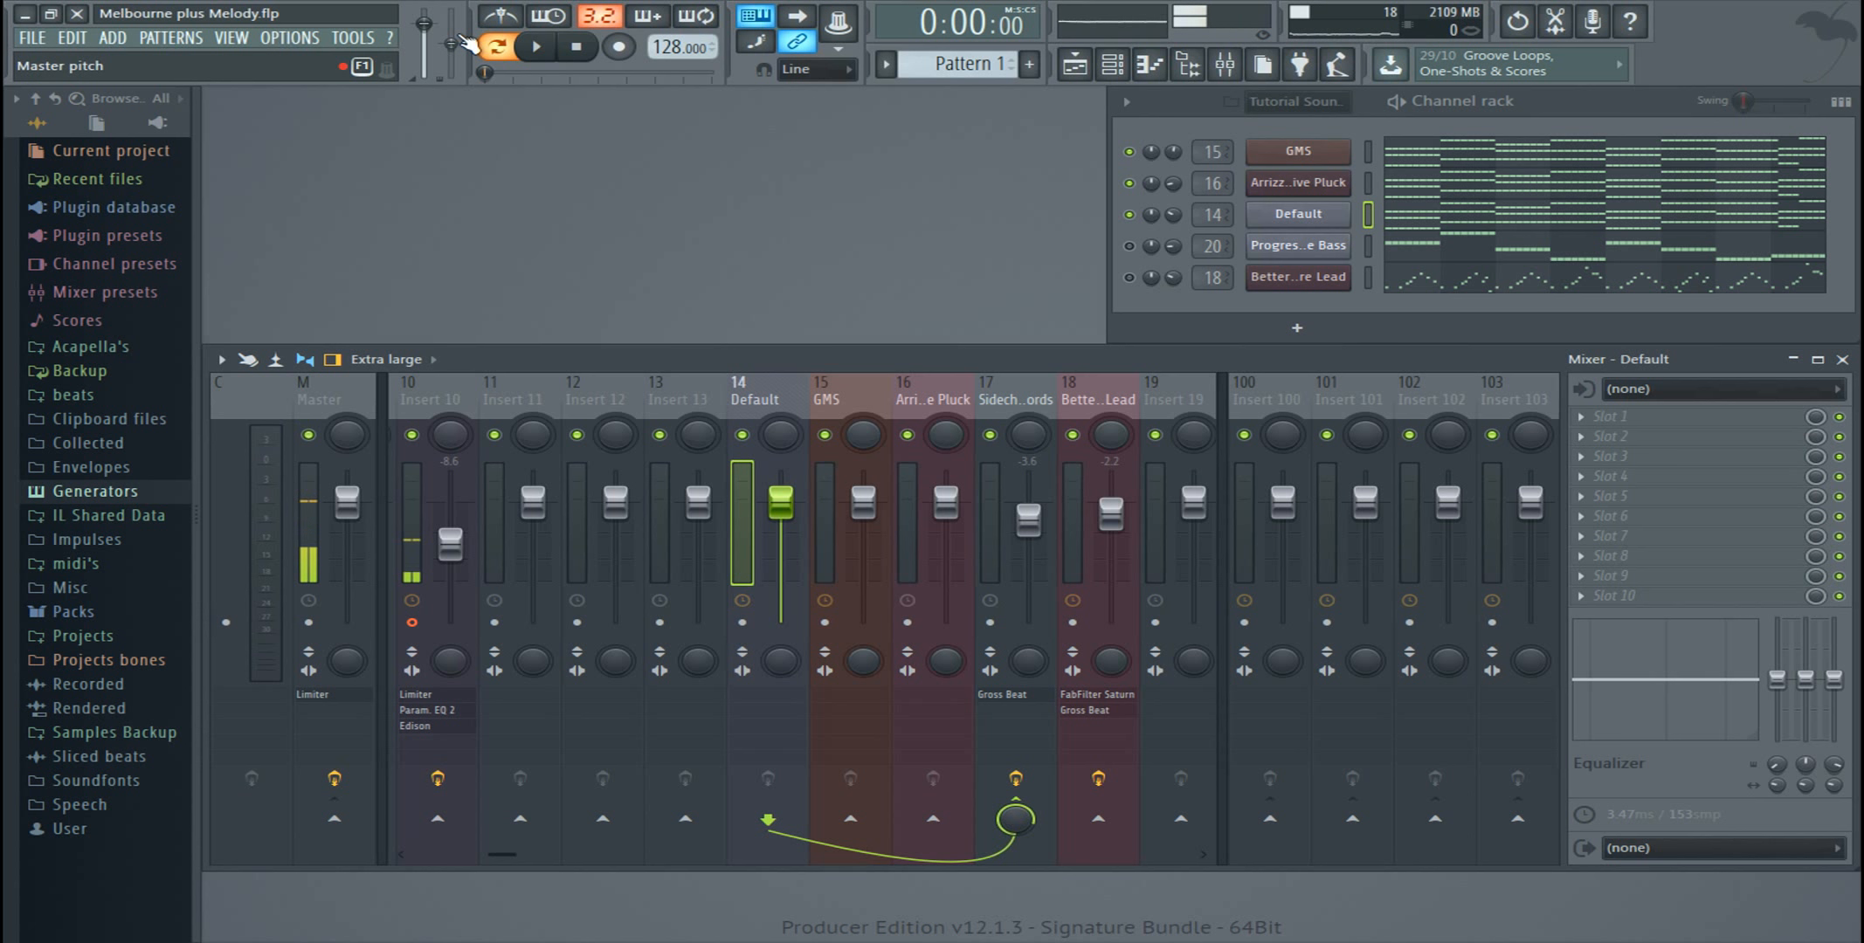
drag(504, 855, 541, 860)
click(537, 46)
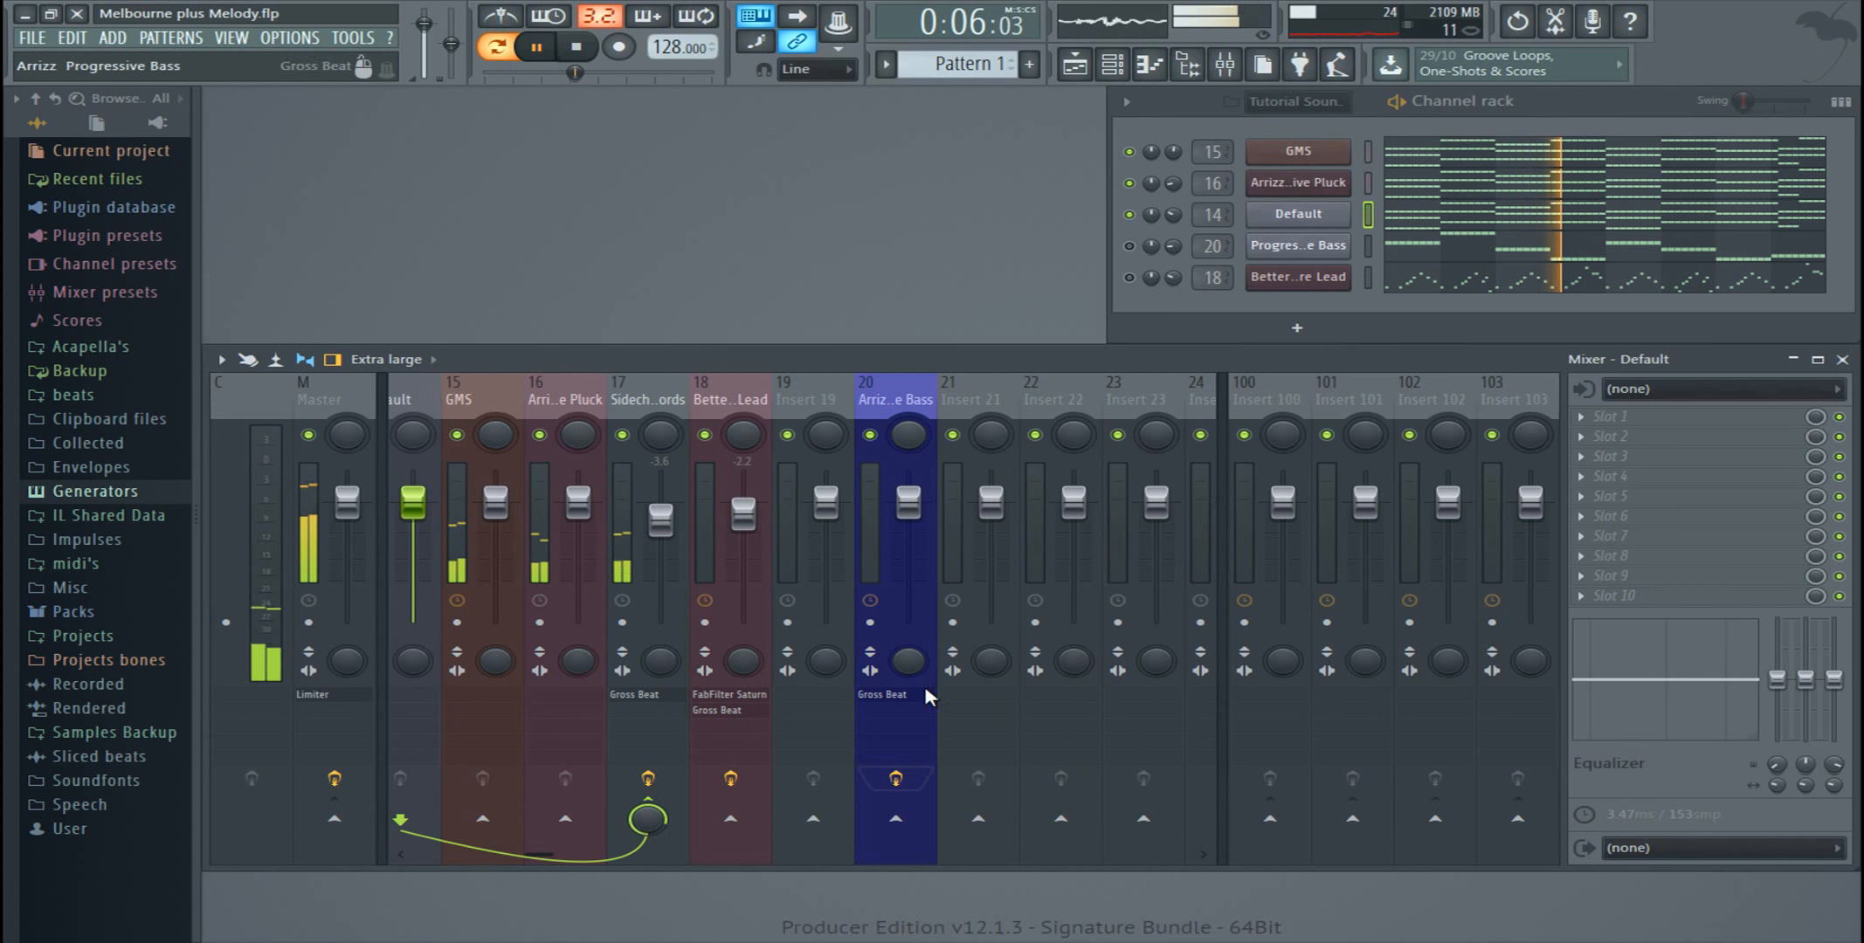
click(1133, 249)
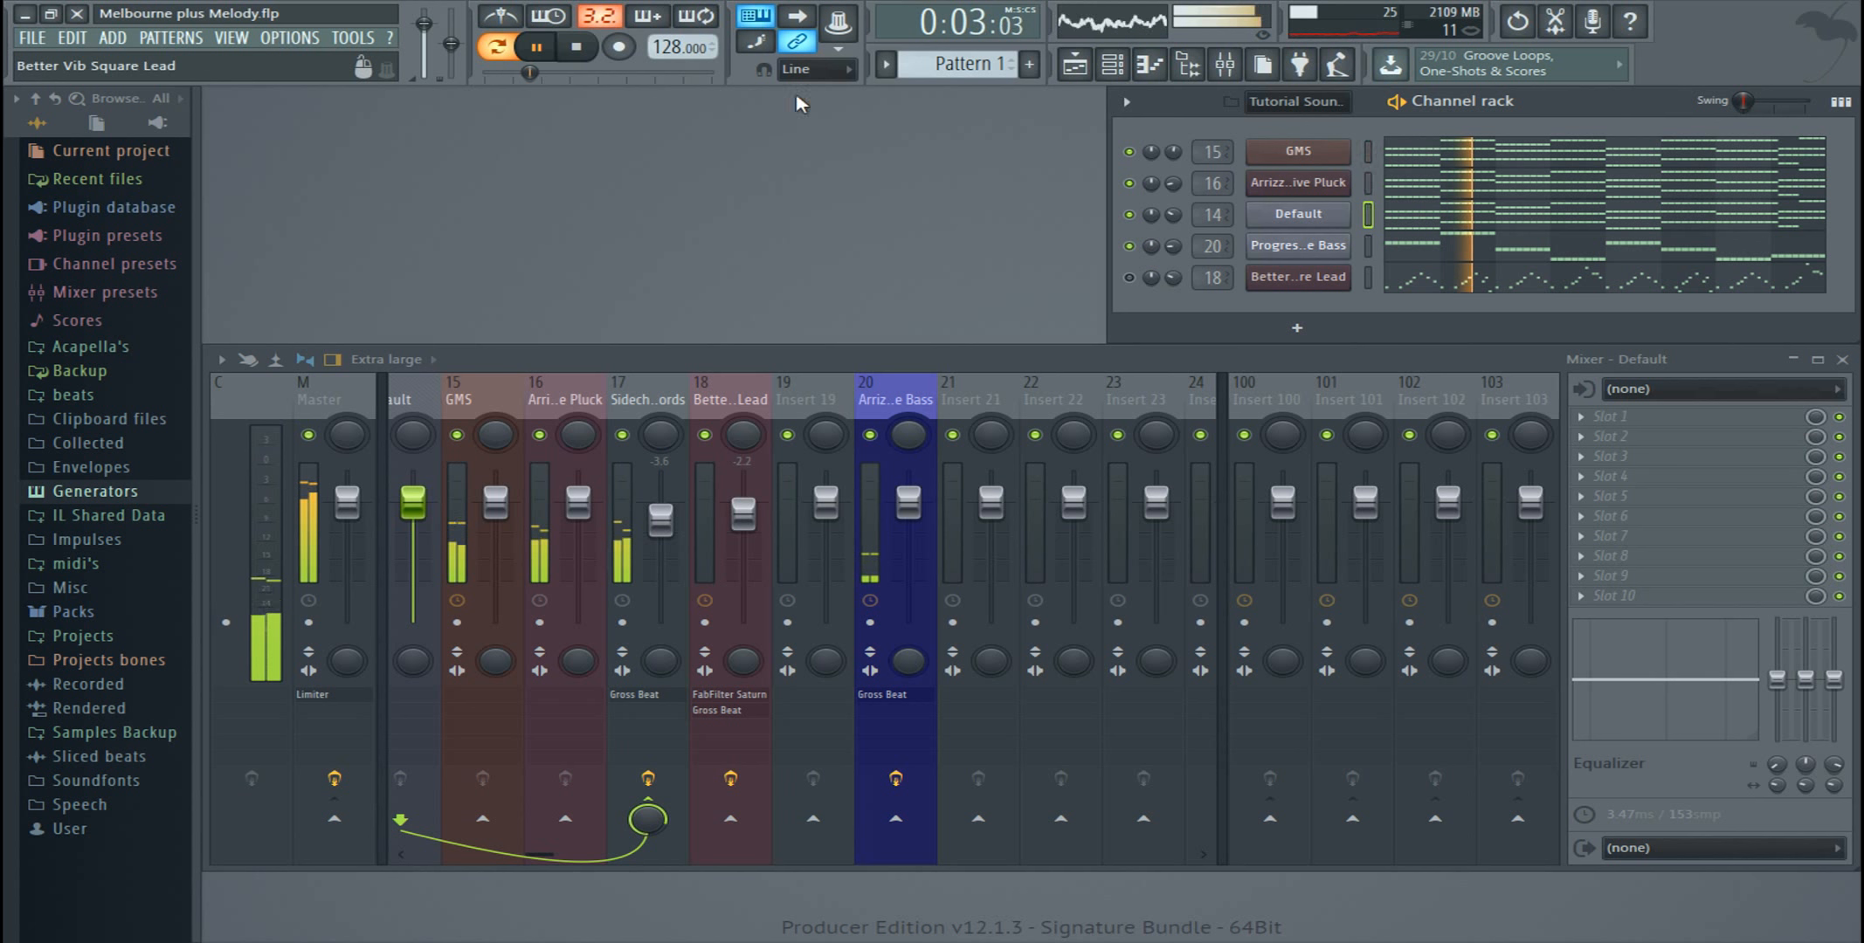
click(578, 49)
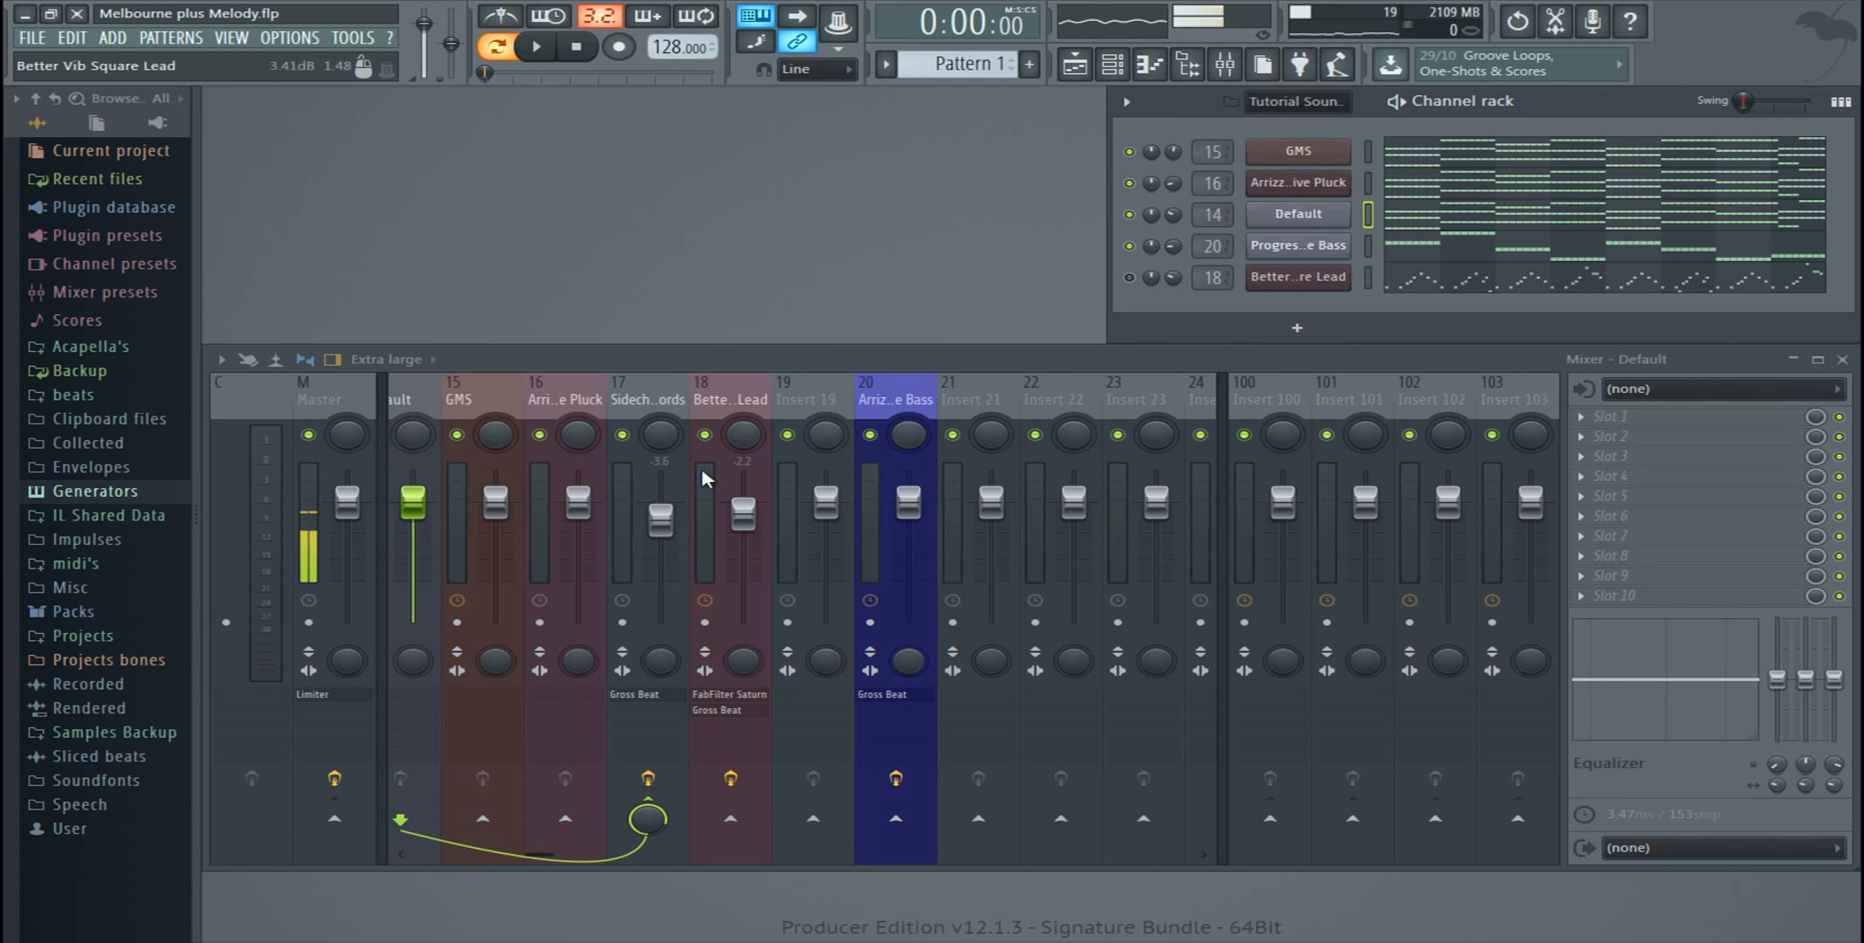
Step: Inspect the Default channel's Sytrus instrument and its channel options
click(519, 855)
drag(519, 855, 515, 857)
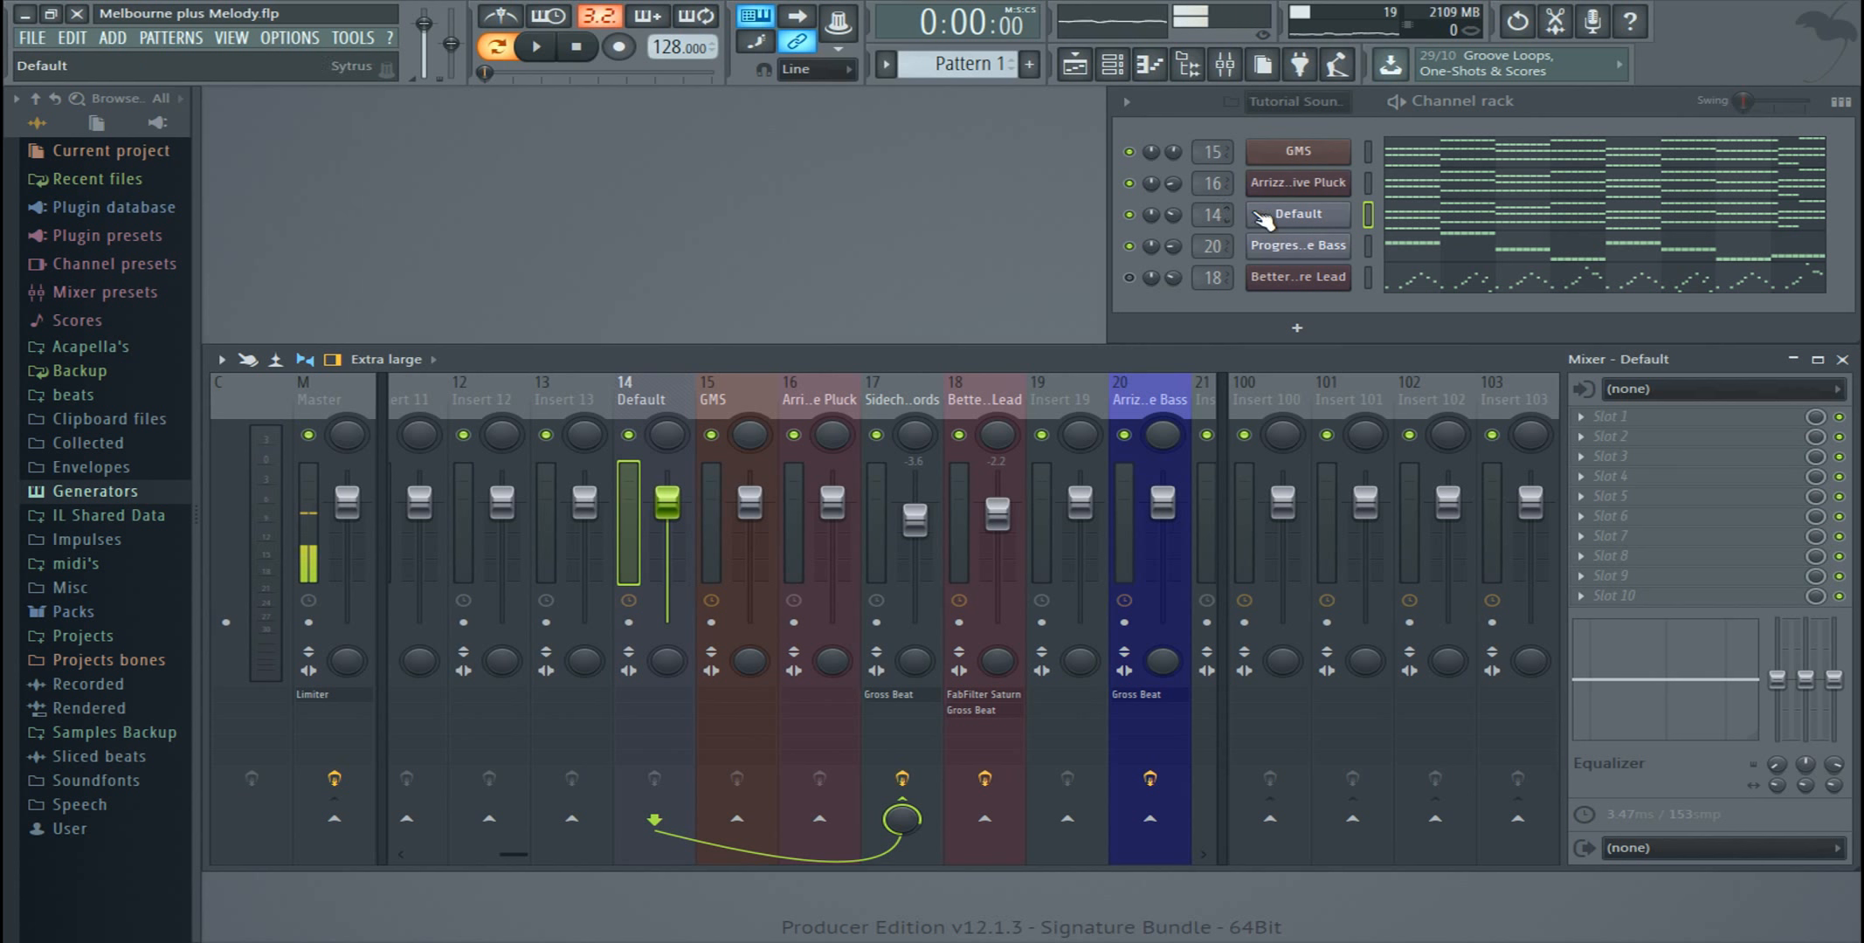
click(1298, 213)
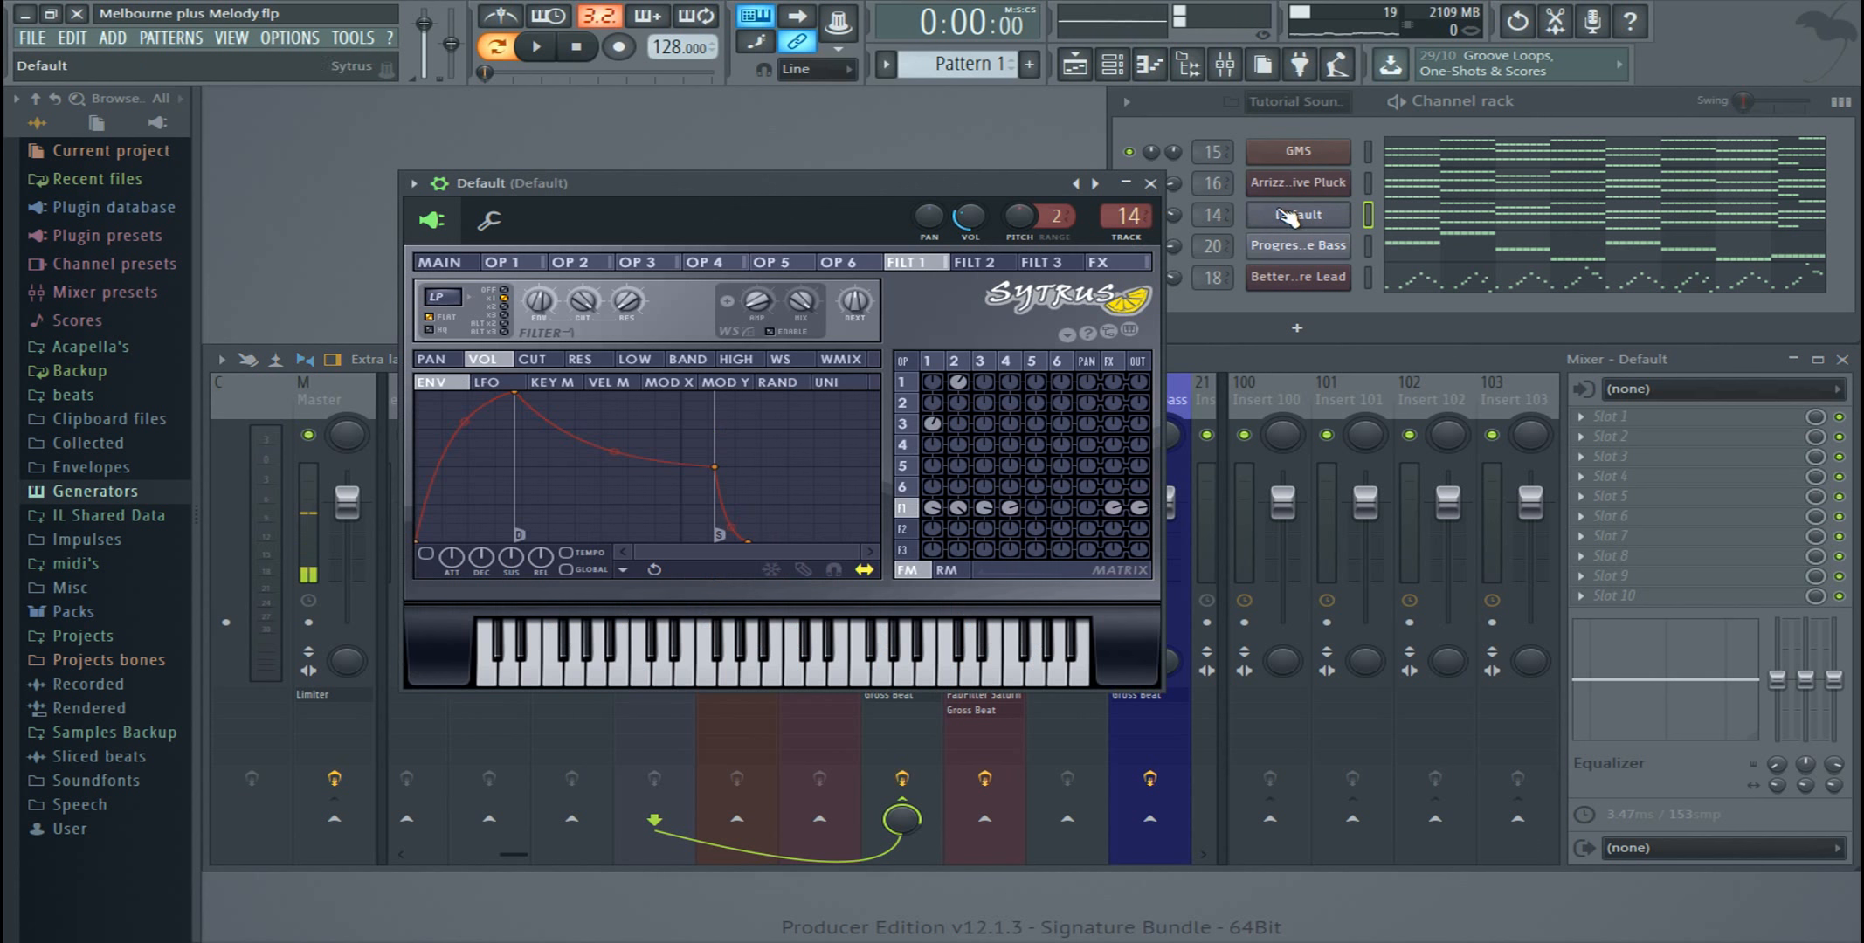
click(1151, 183)
right_click(1302, 224)
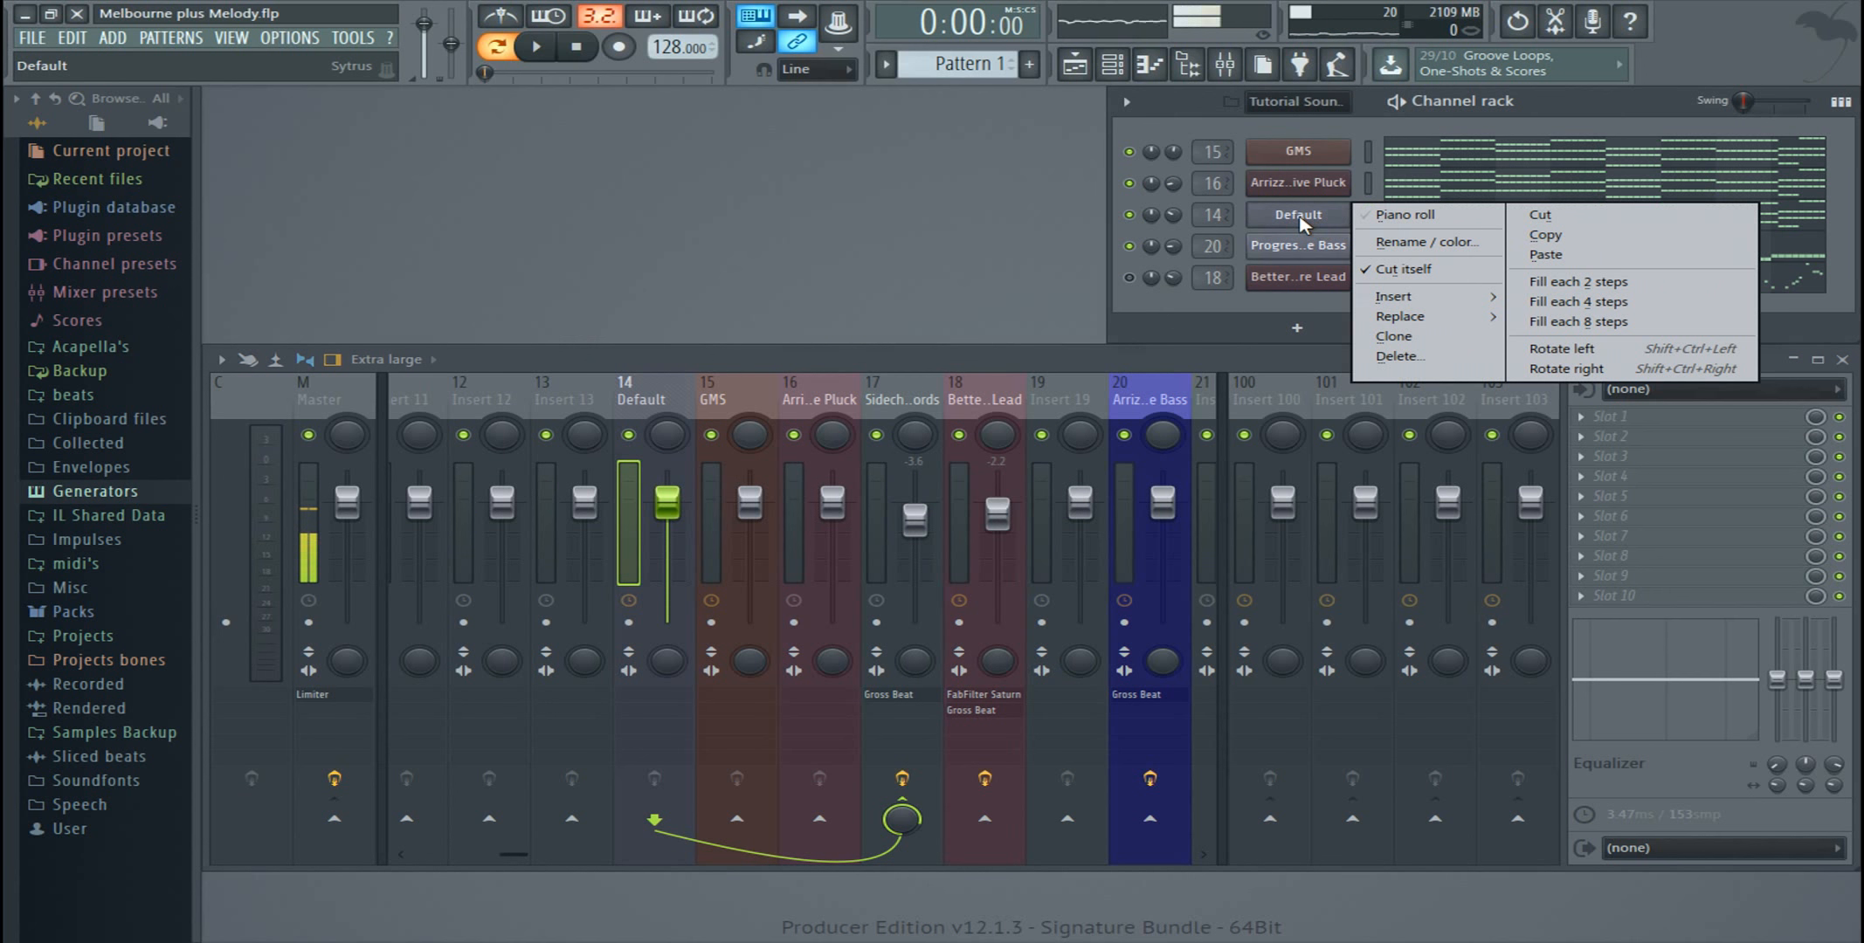
click(1301, 224)
Step: Reassign the Default channel to mixer track 12, trying the track selectors in the channel rack and in its Sytrus window
drag(1210, 211, 1210, 297)
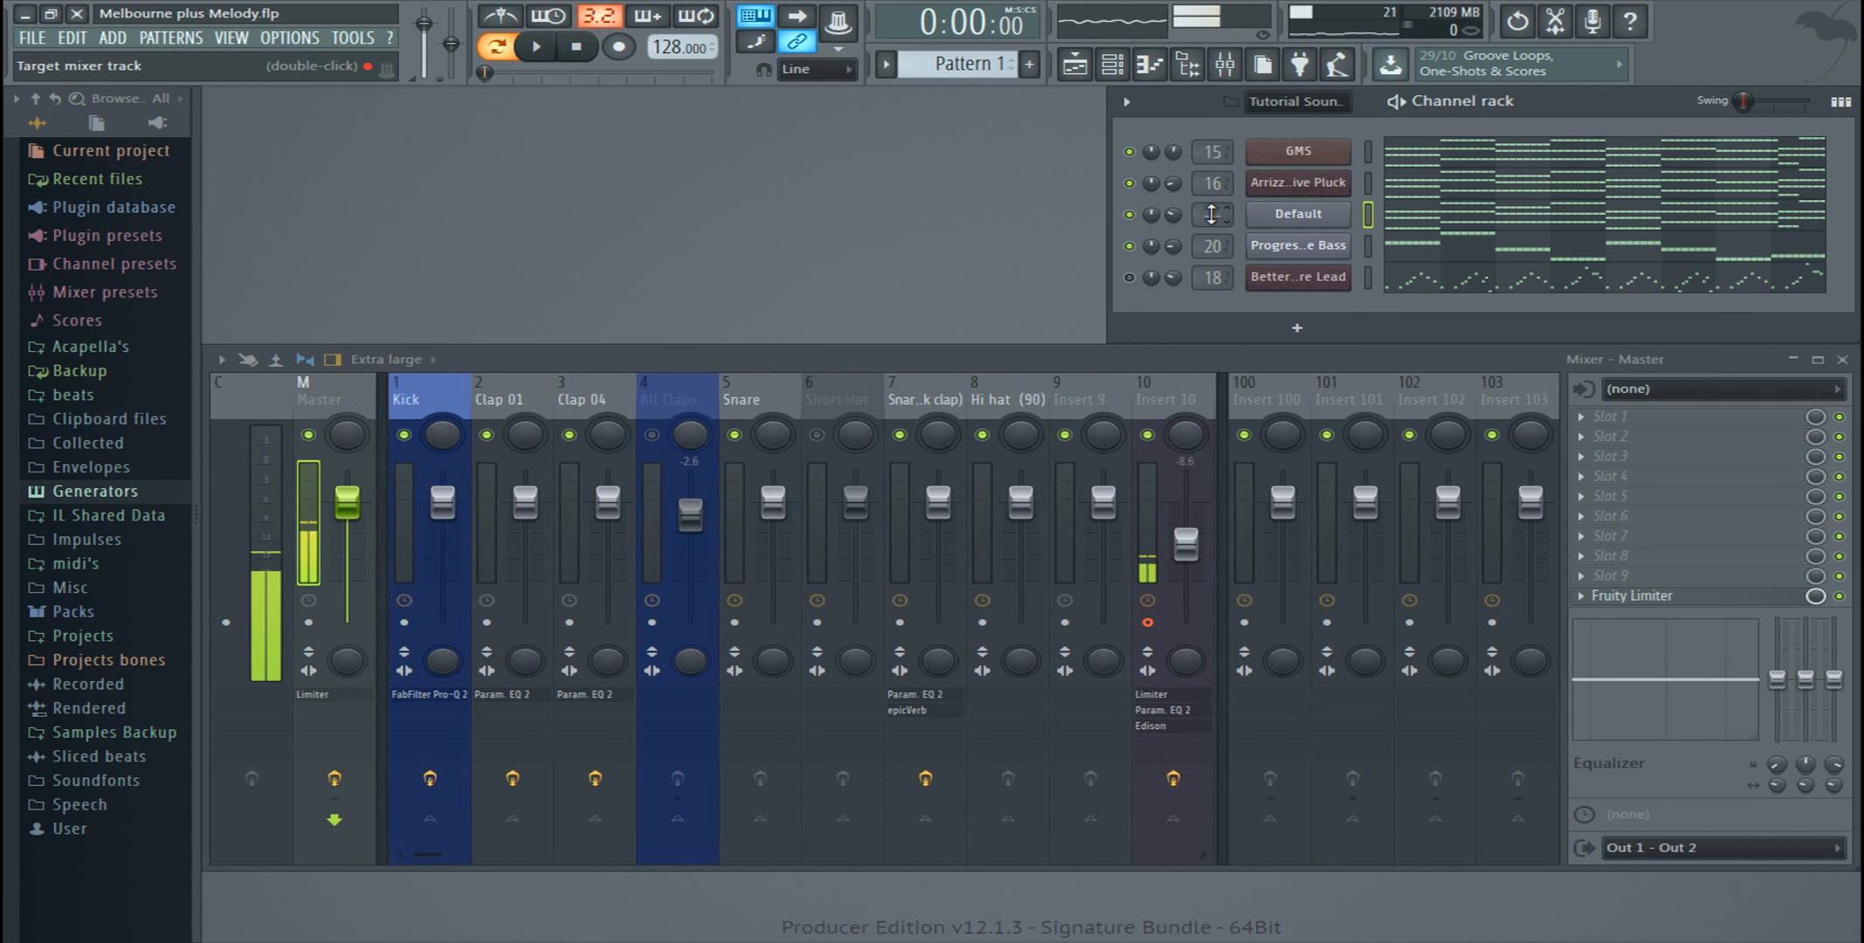
click(1297, 218)
drag(1131, 218, 1132, 130)
drag(1132, 217, 1132, 224)
drag(1014, 186, 657, 226)
drag(771, 253, 770, 258)
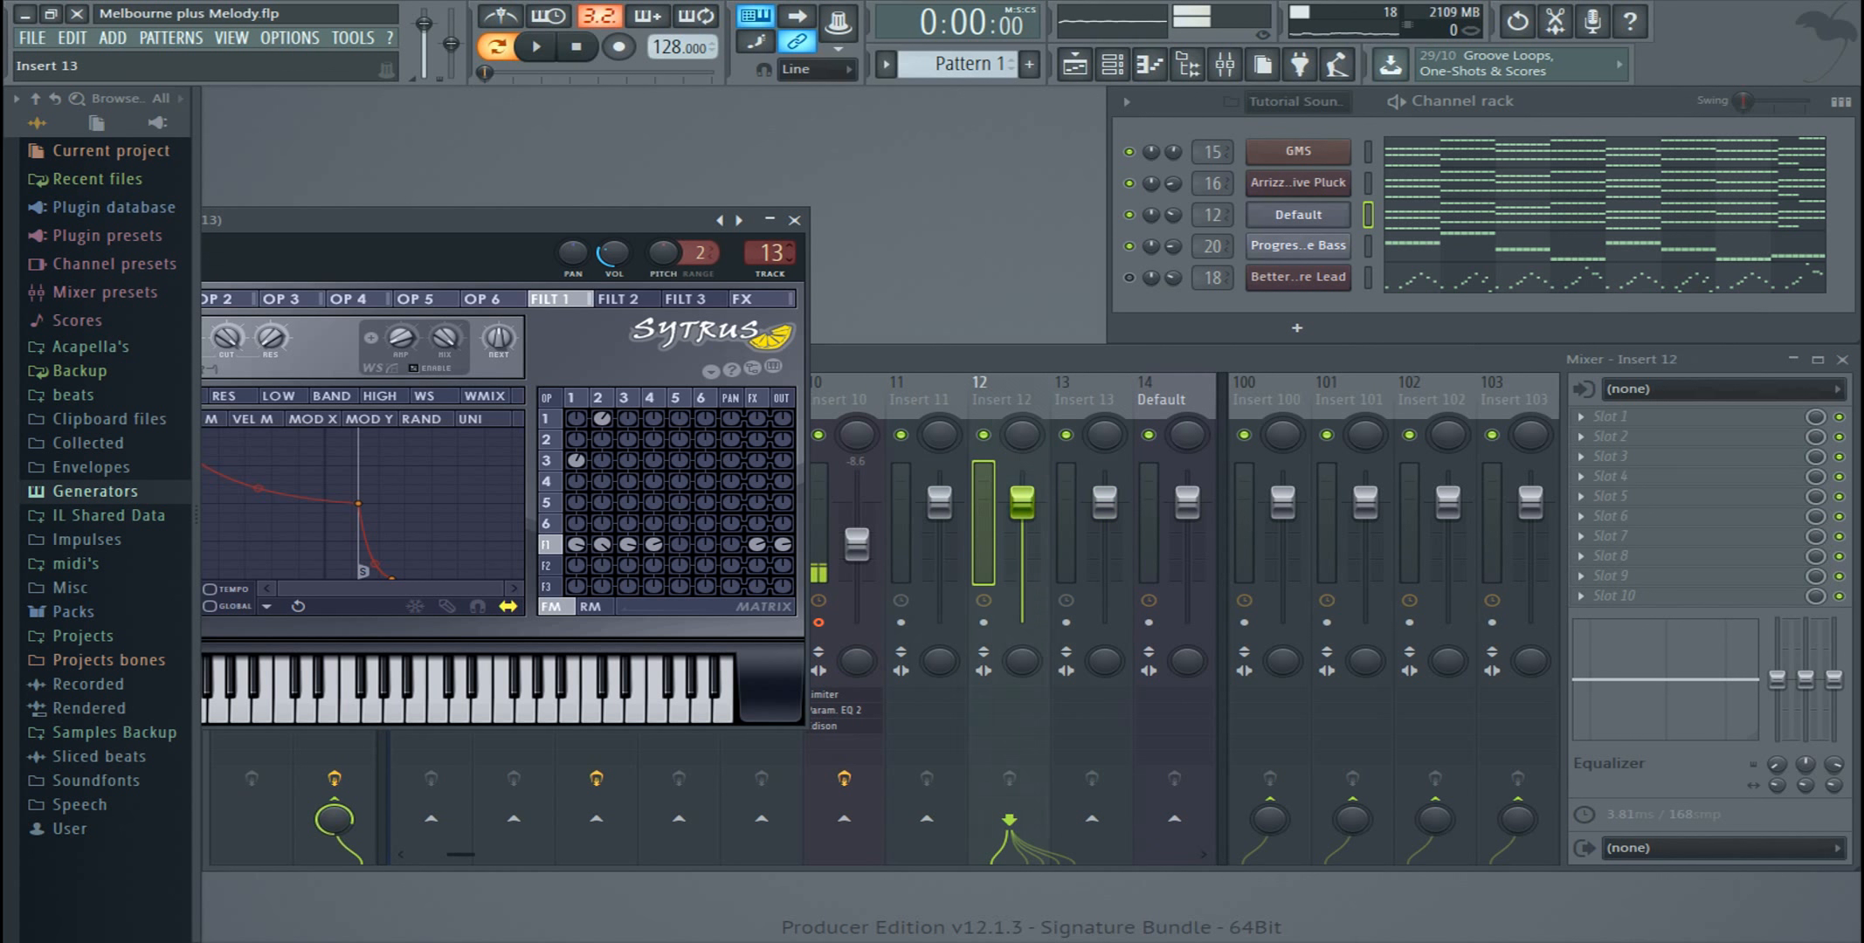
click(794, 220)
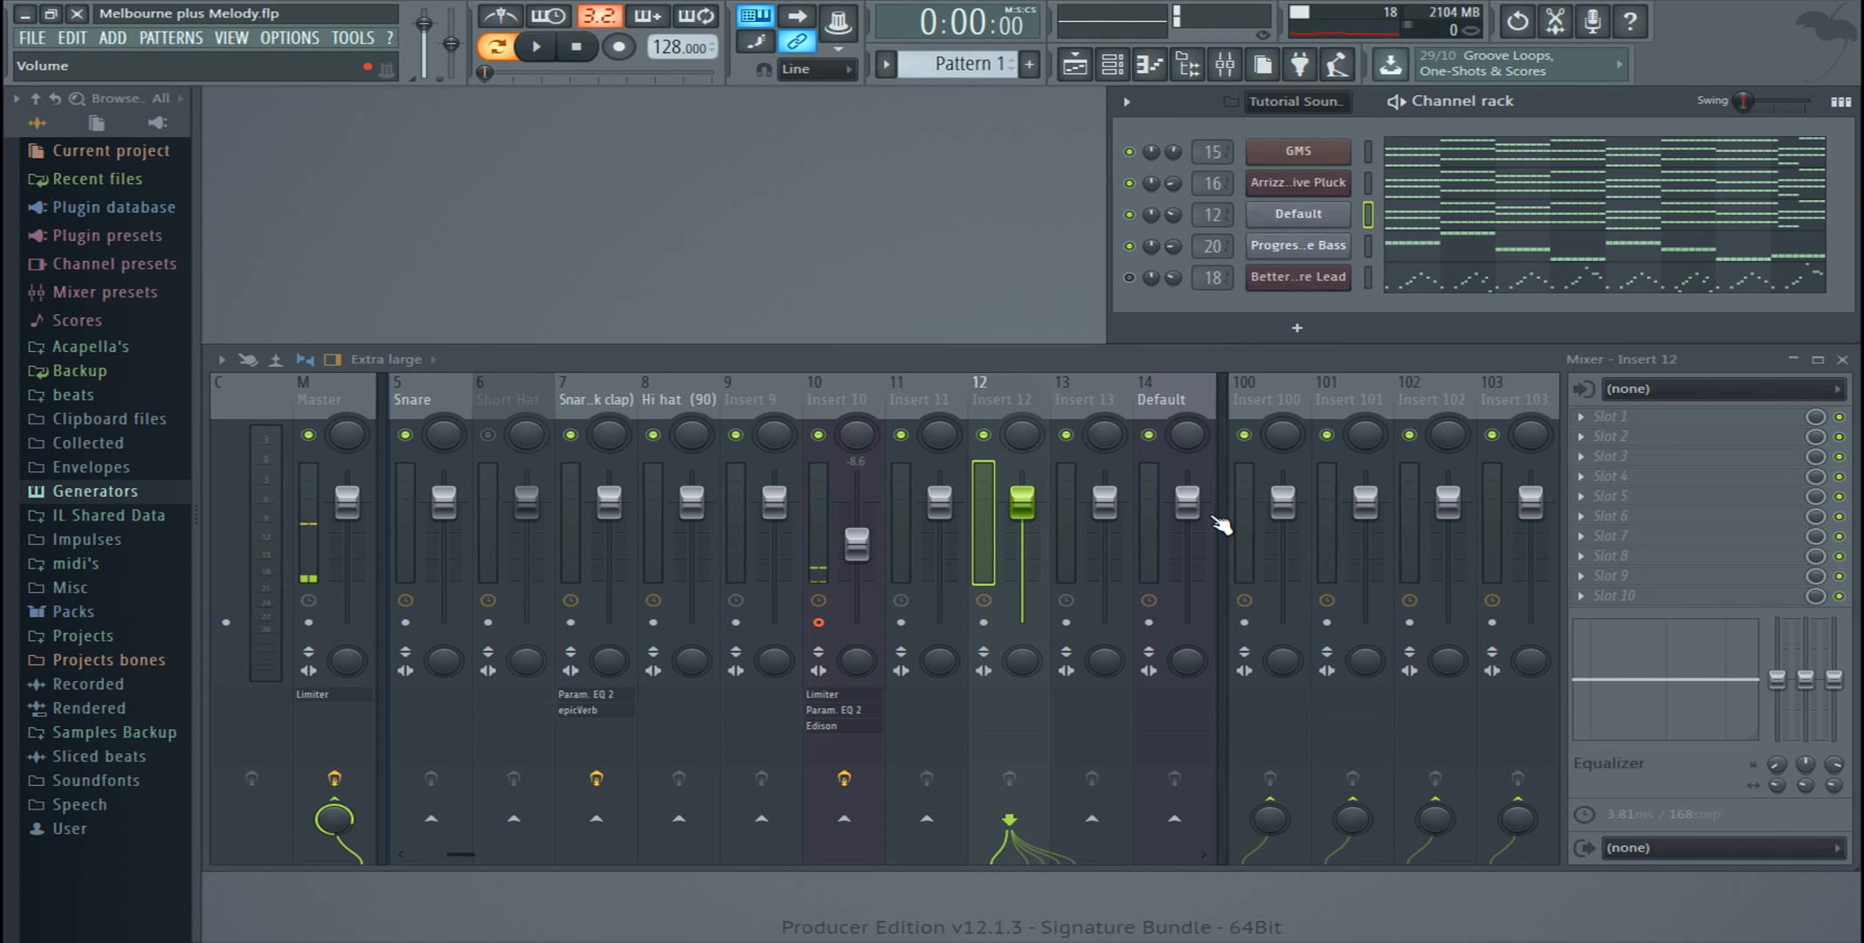
Step: Route the selected Default channel to mixer track 14 using the track's channel routing
right_click(1170, 406)
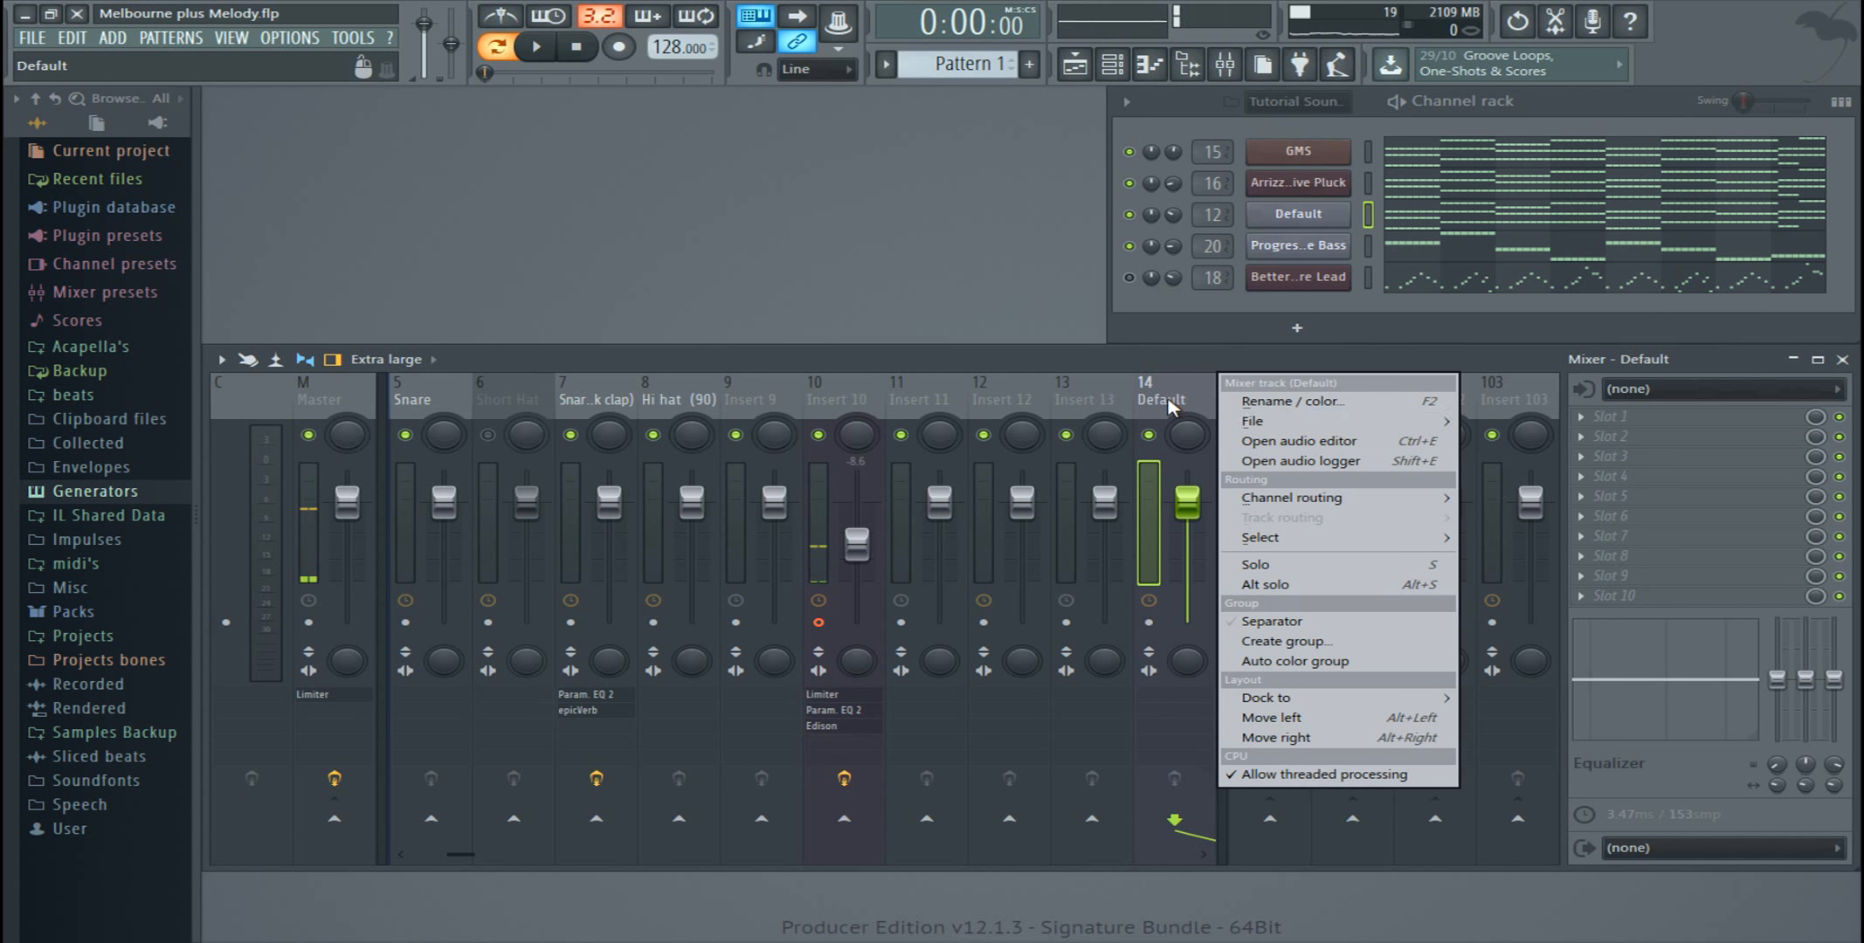
mouse_move(1395, 504)
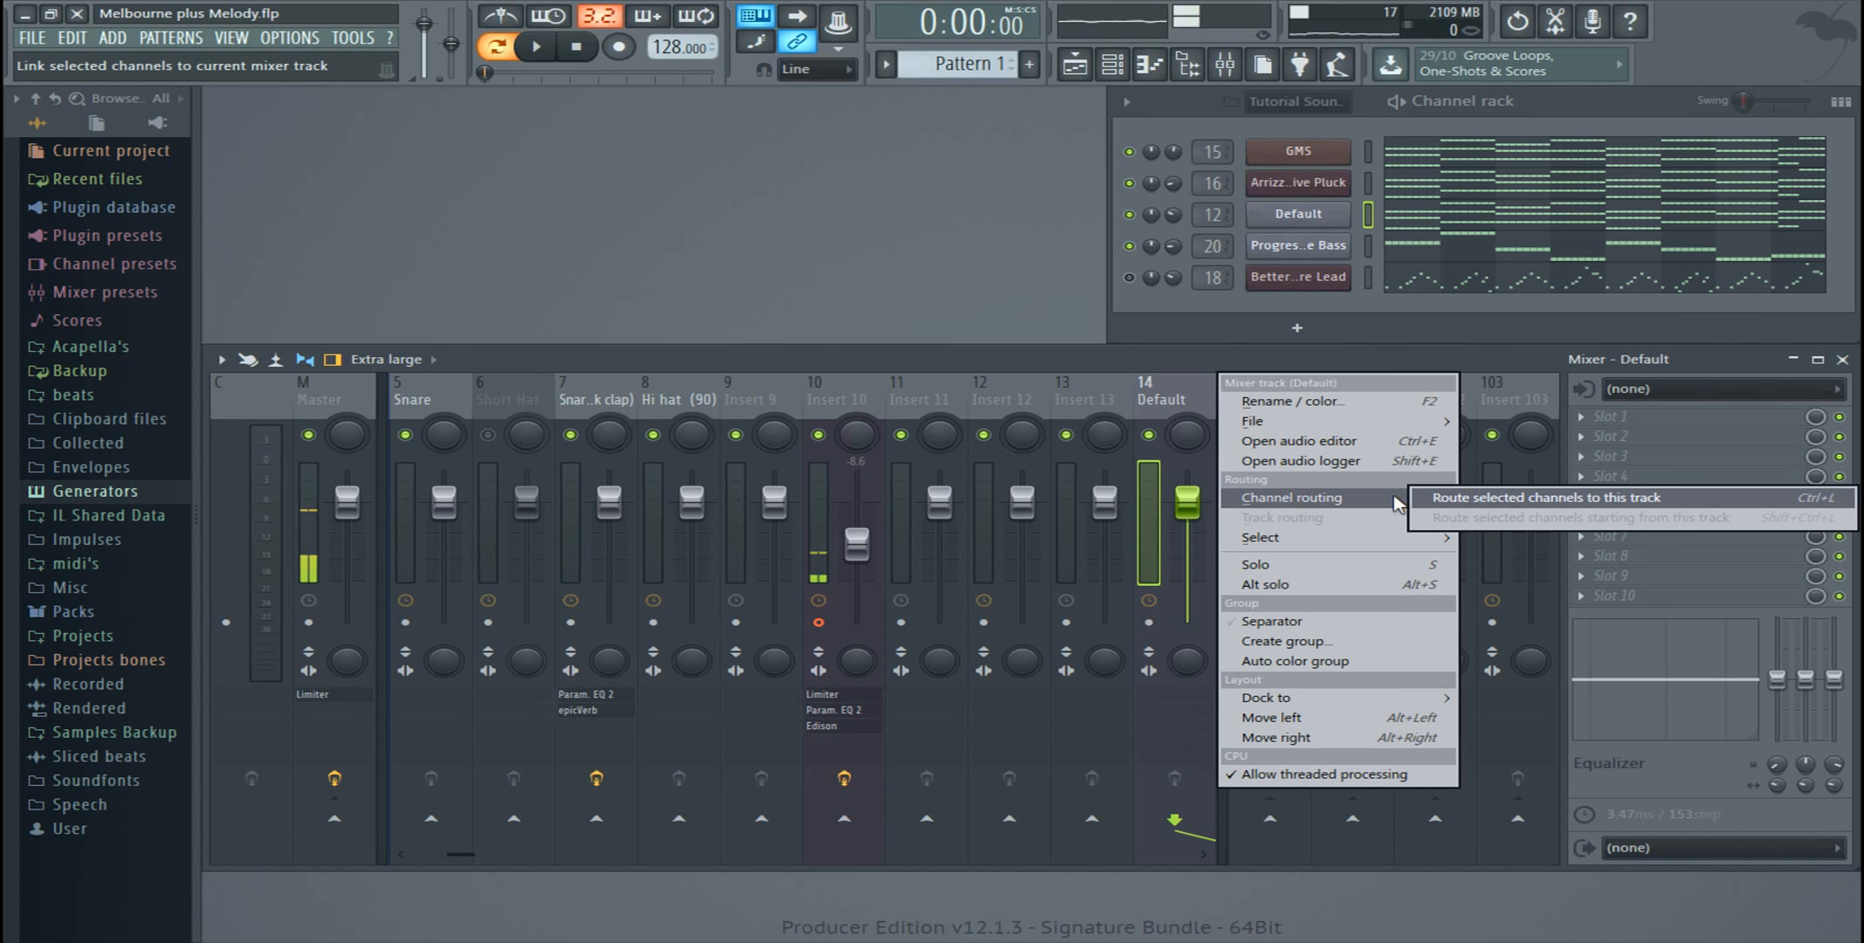
click(1495, 498)
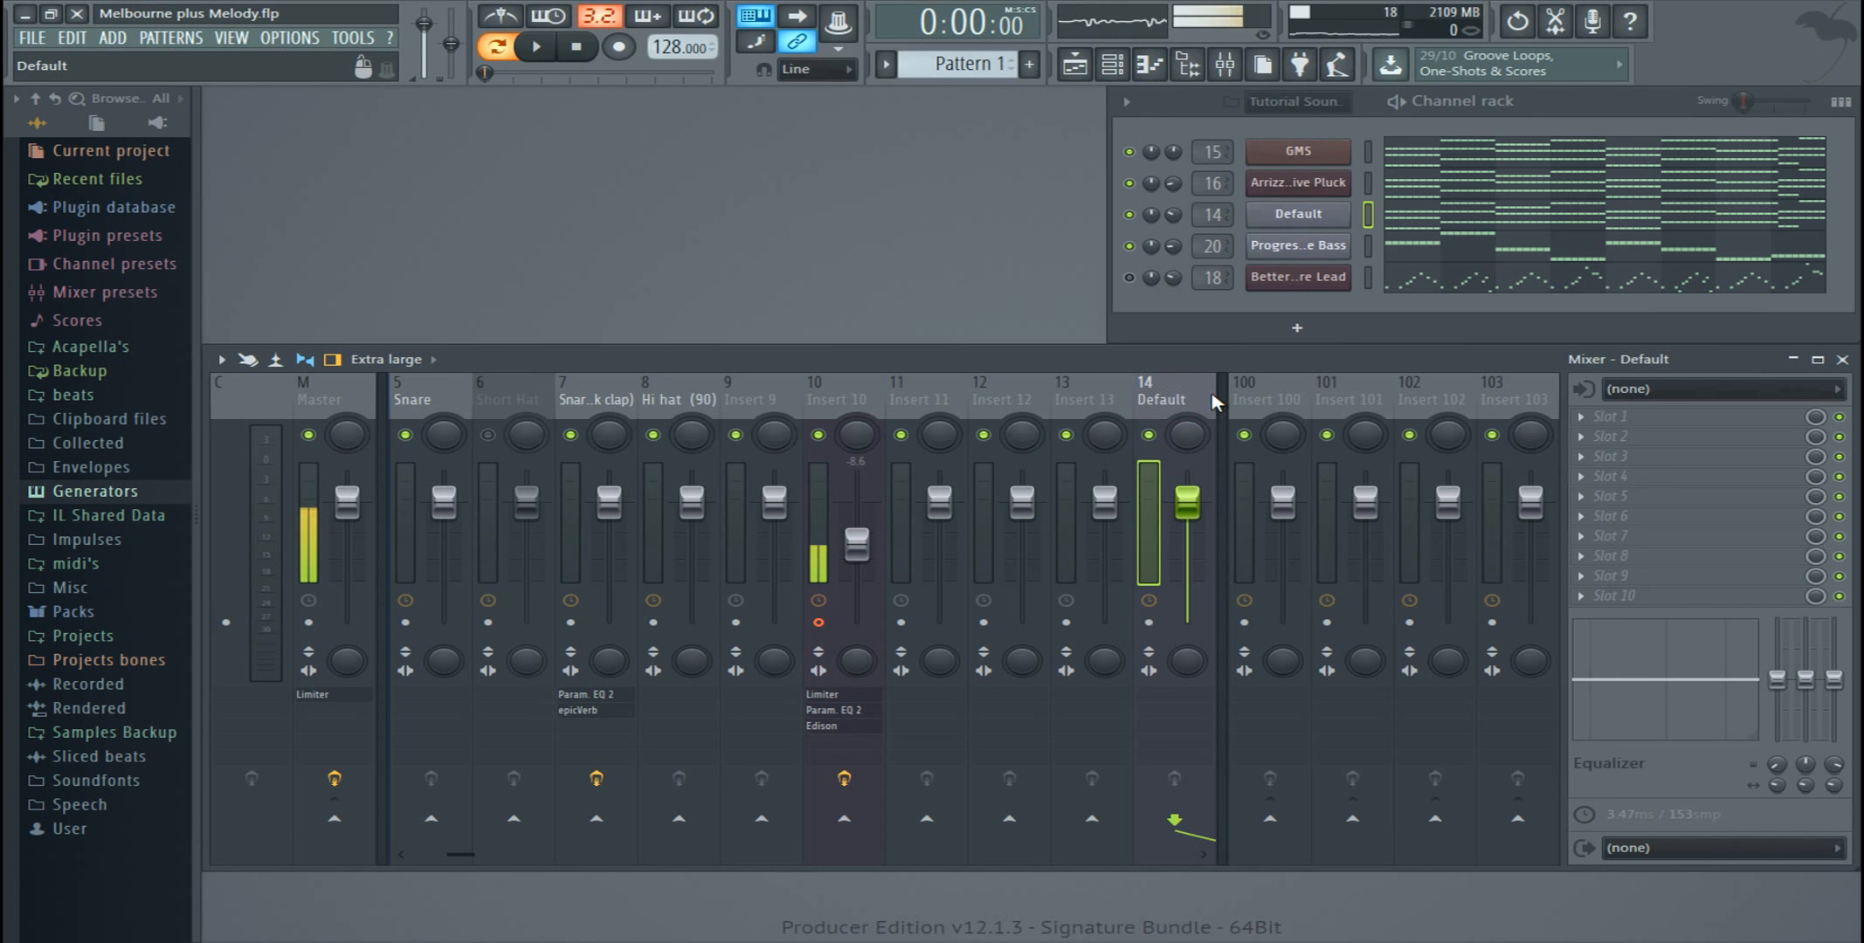
Step: Clear the custom name of mixer track 14
right_click(1175, 404)
click(1282, 402)
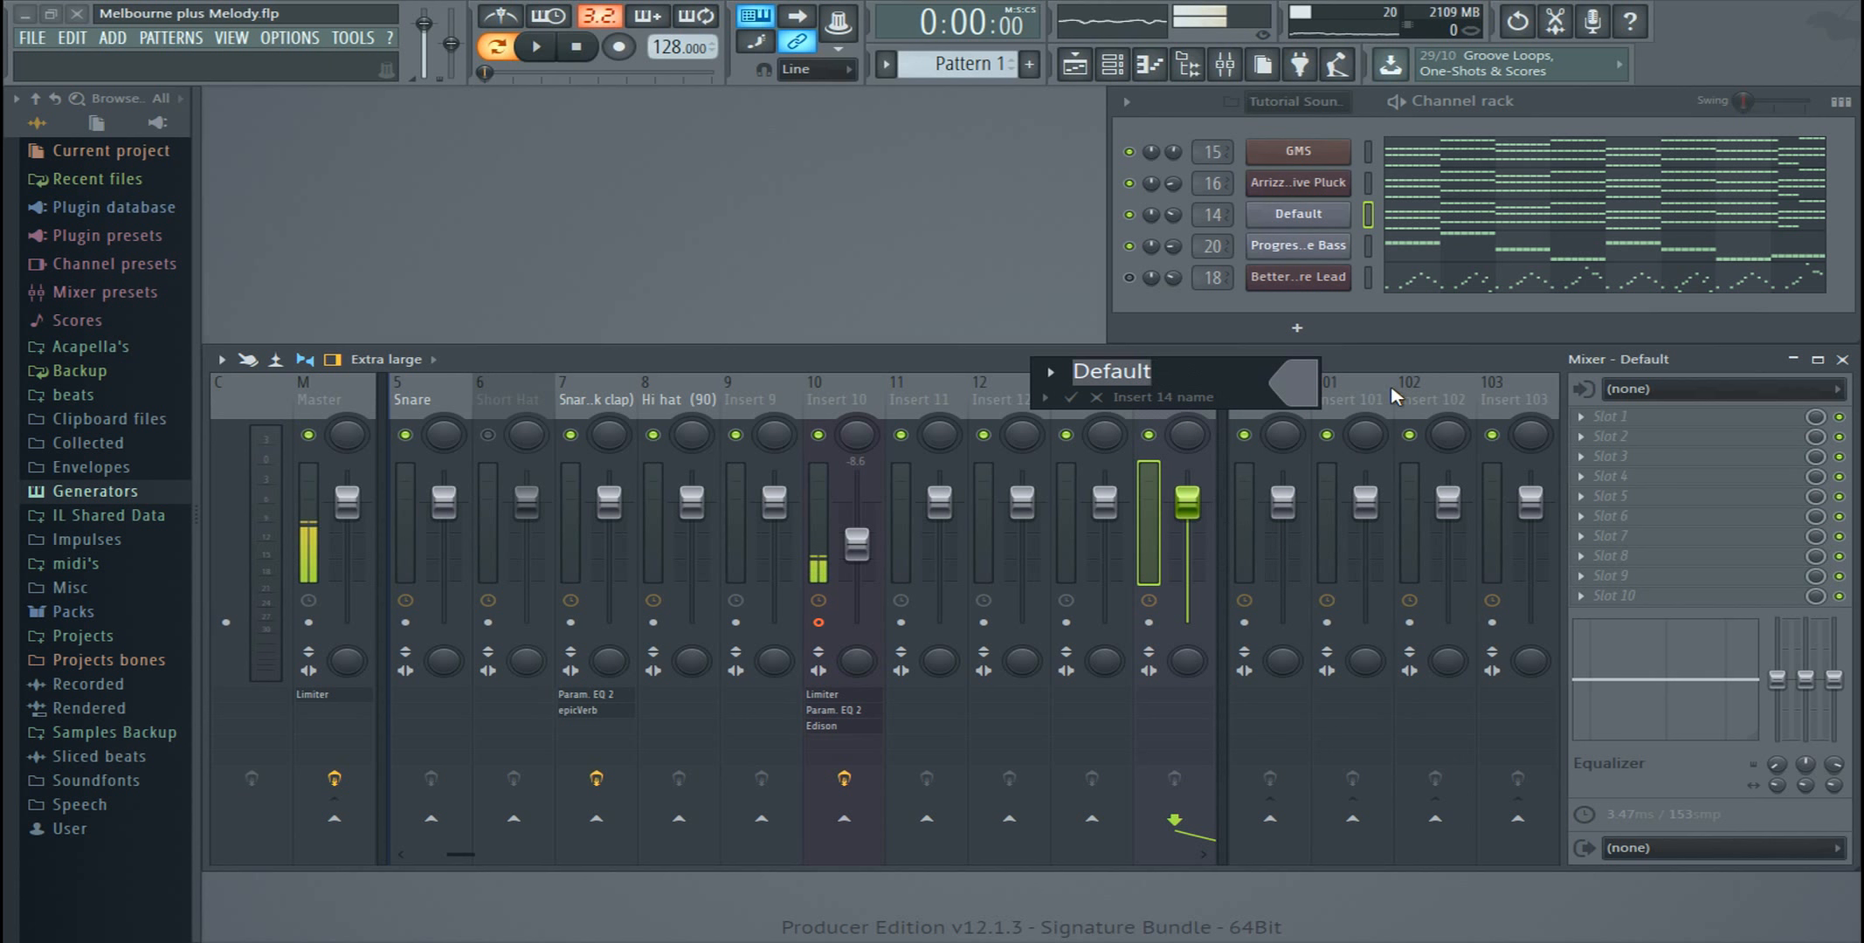
text(kg)
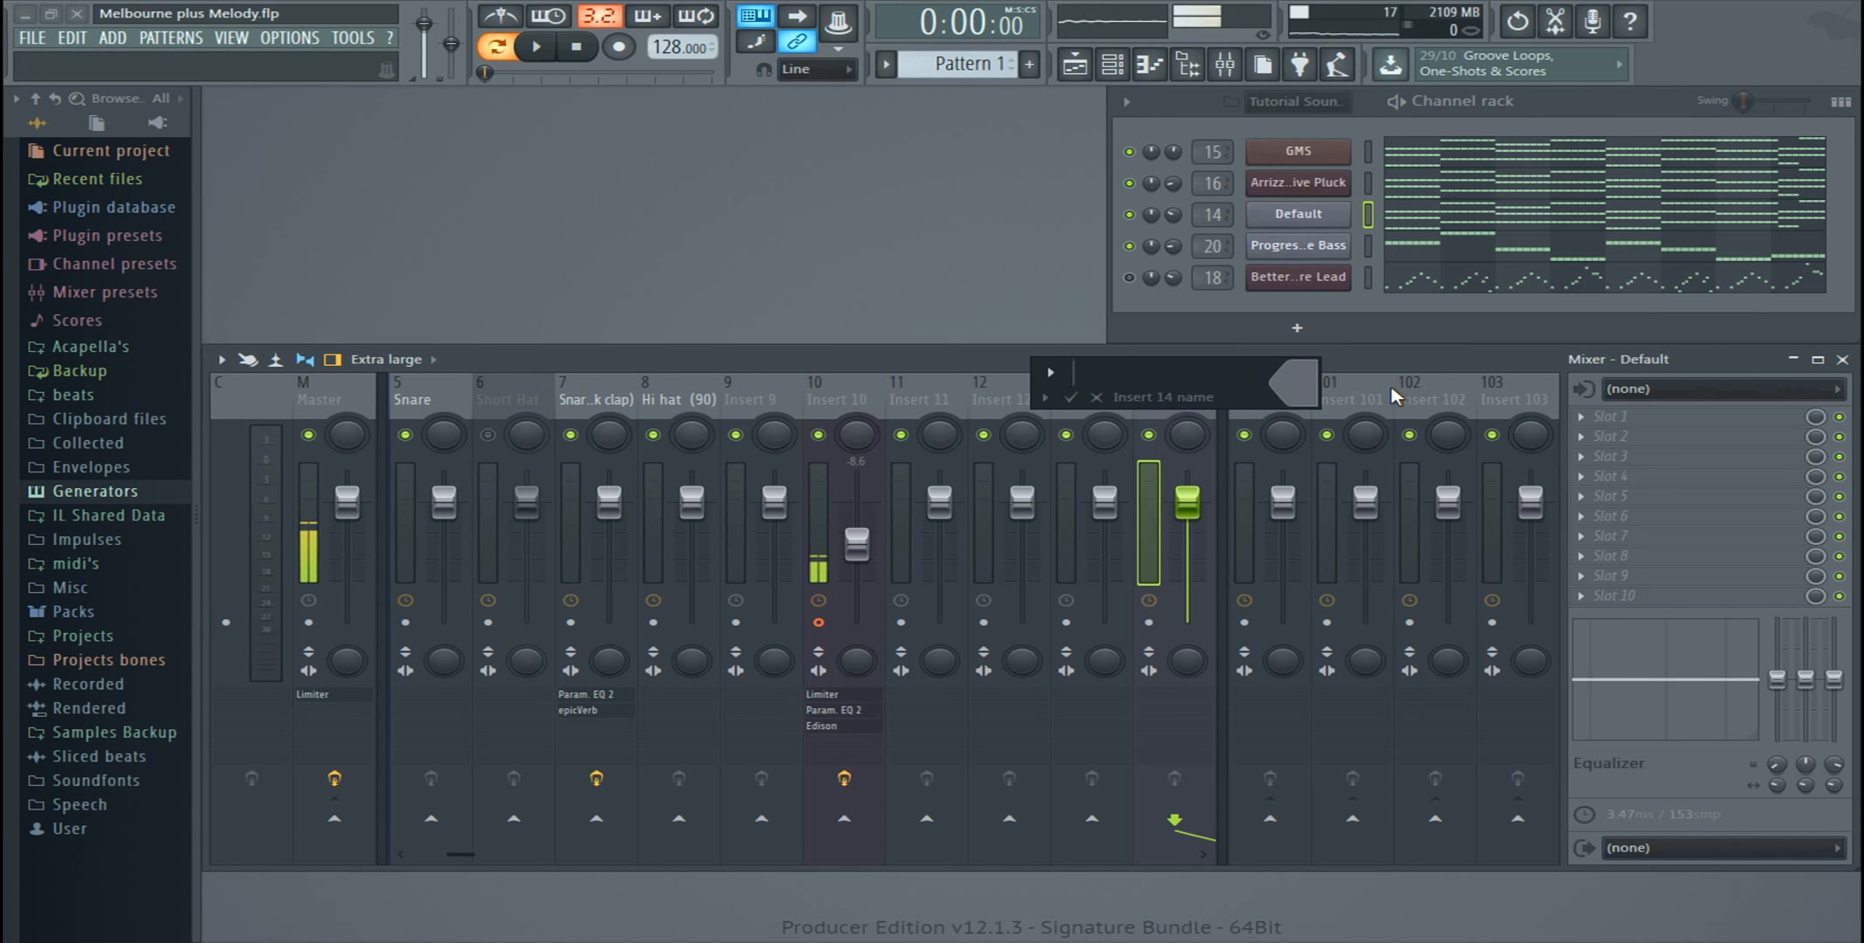
key(Return)
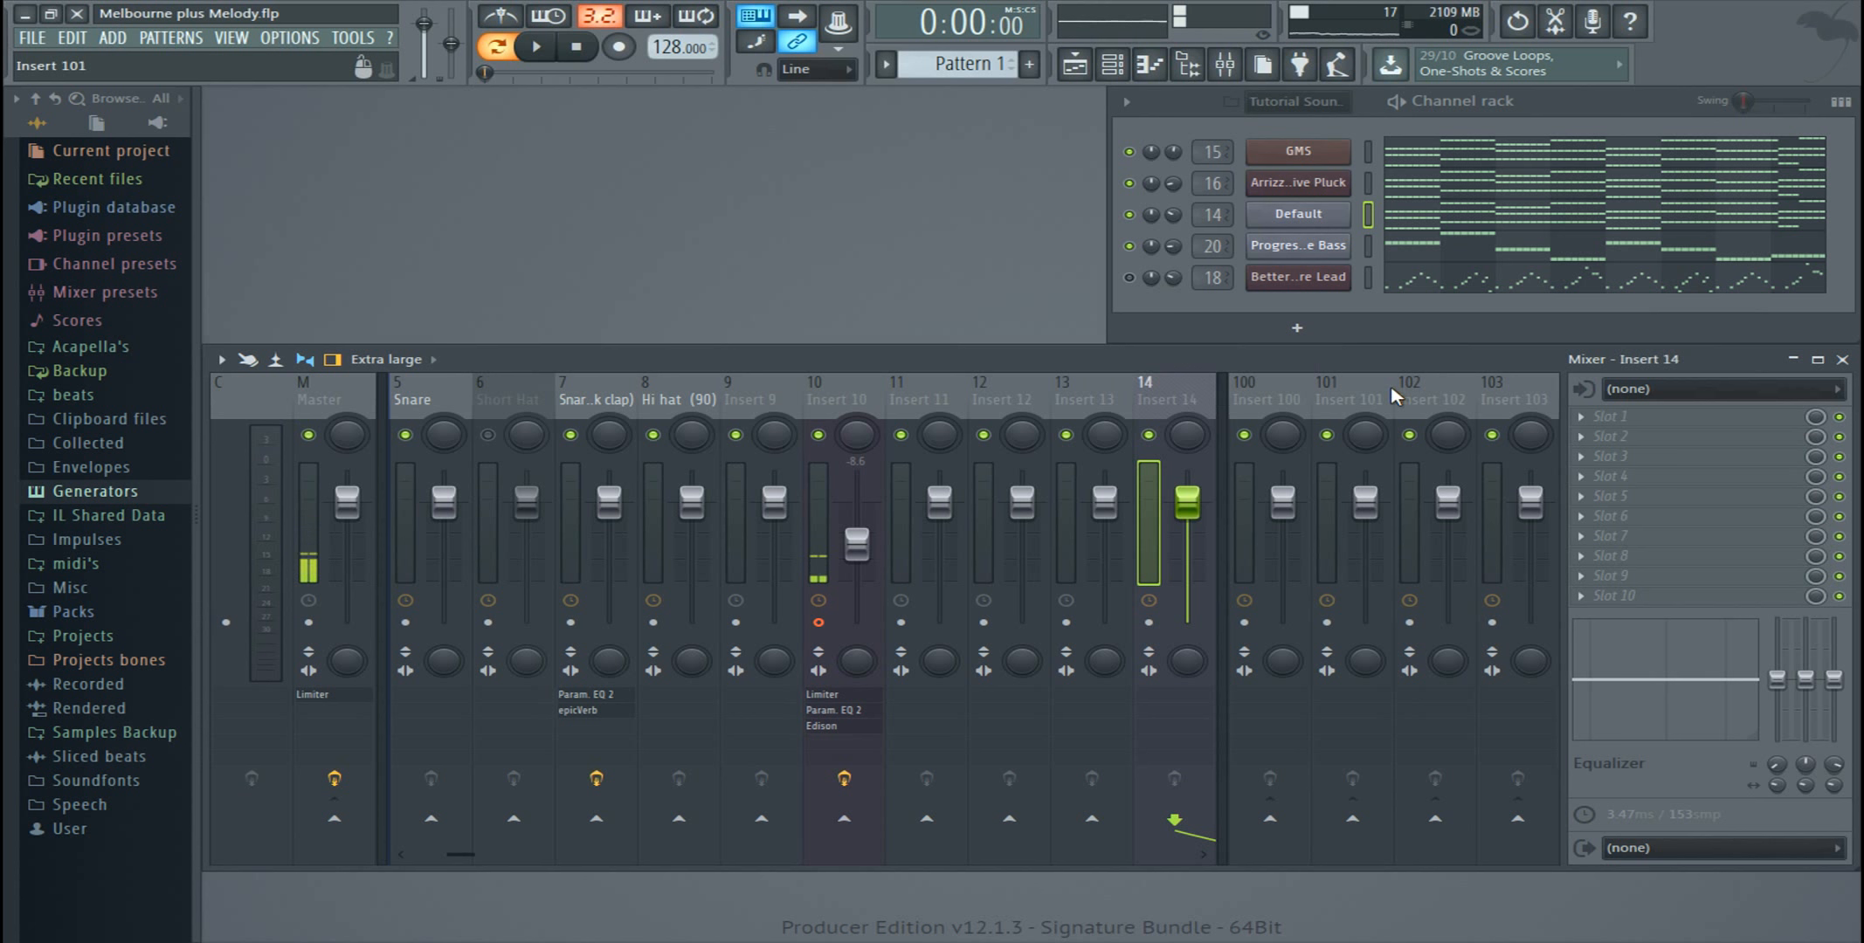
Step: Switch the Default channel to mixer track 10, and route it from there to mixer track 14 with channel routing
right_click(1305, 223)
drag(1214, 215, 1214, 242)
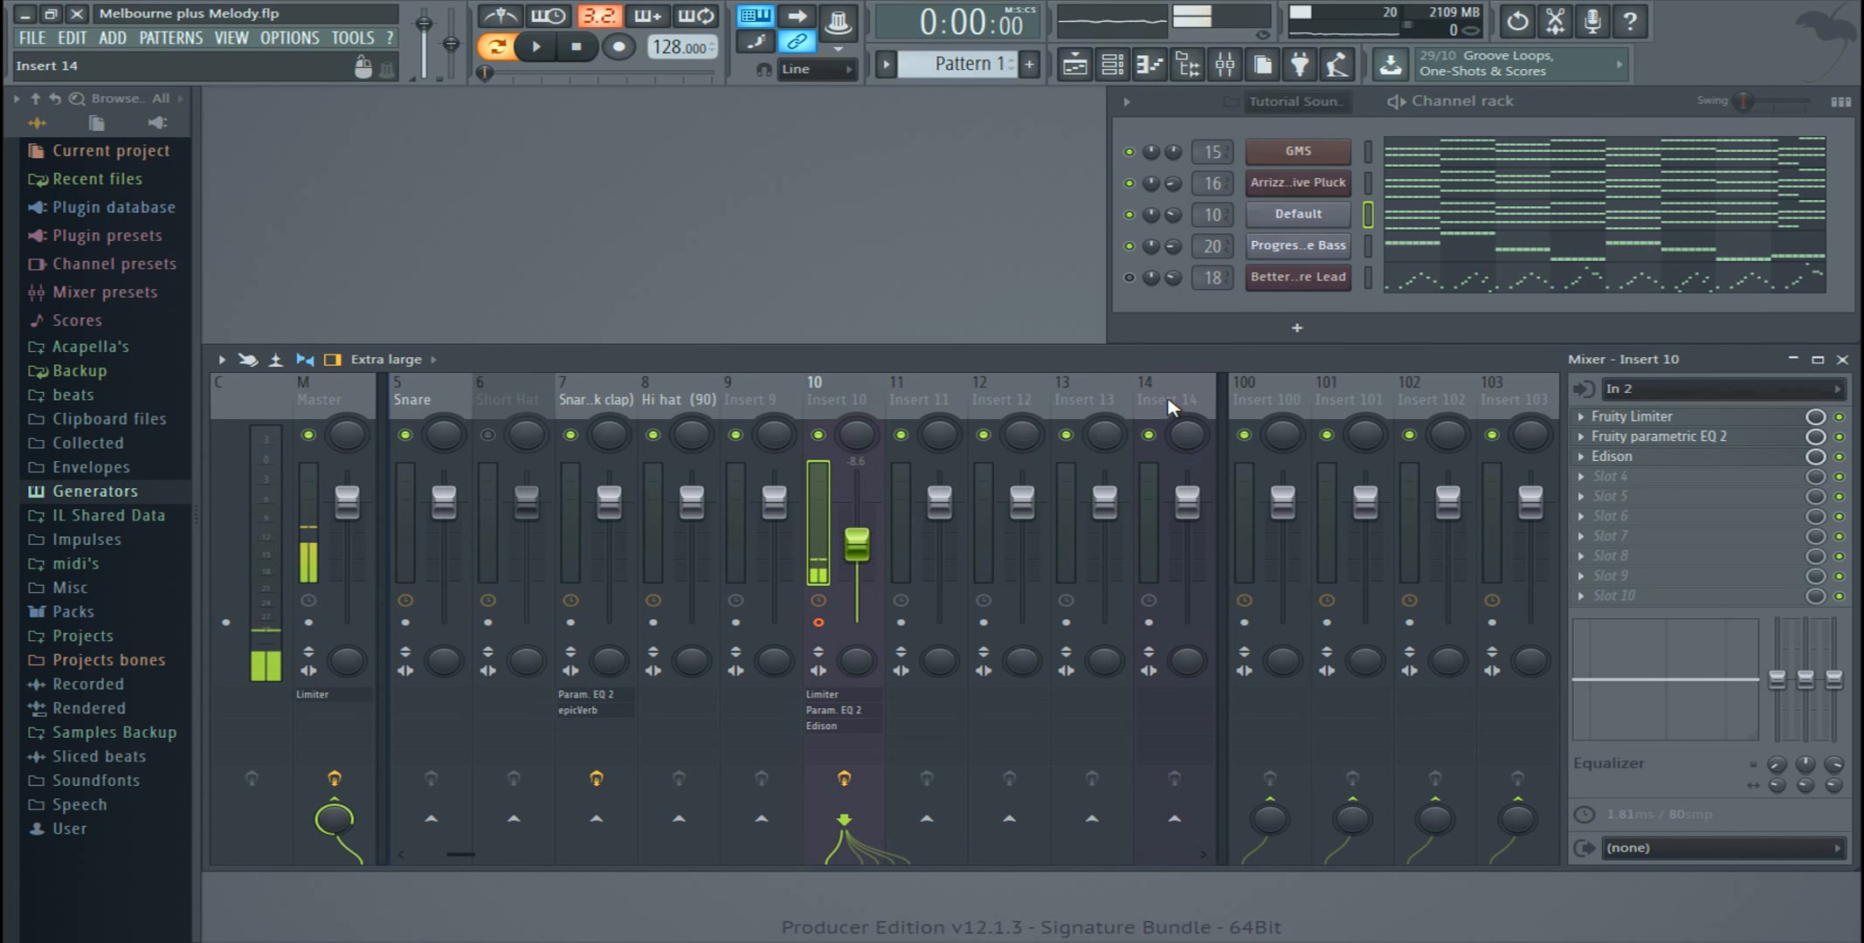
right_click(1210, 389)
mouse_move(1336, 498)
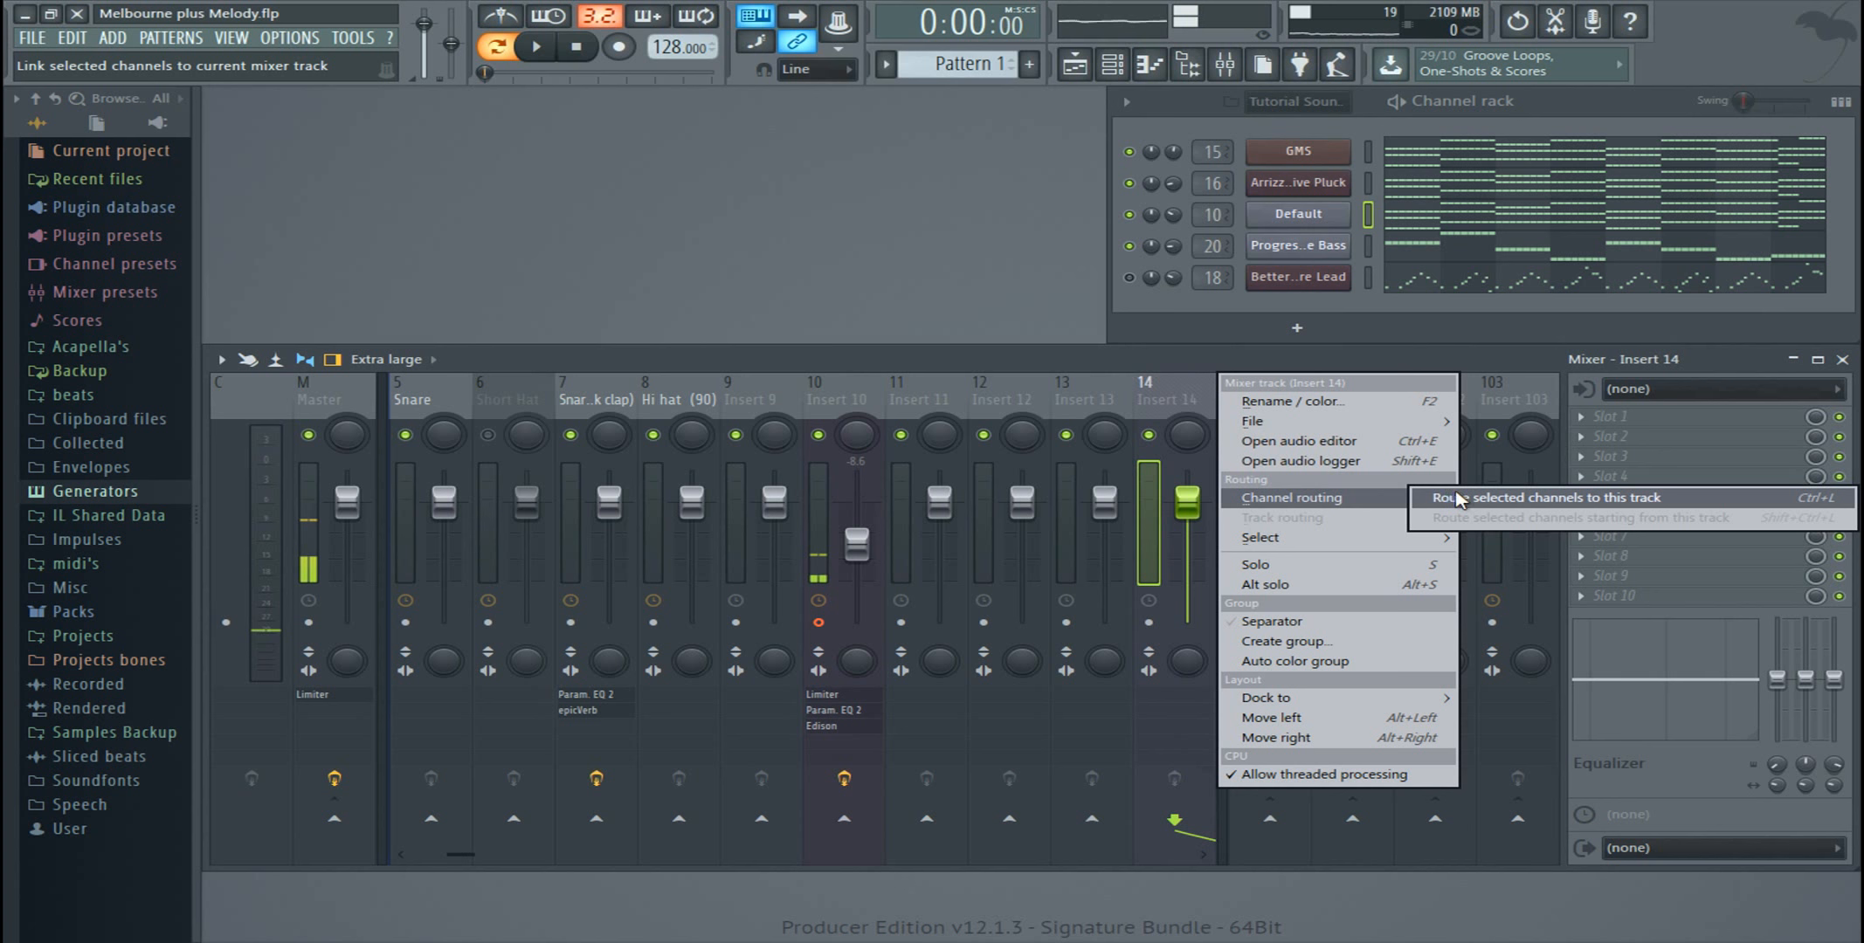
click(1457, 499)
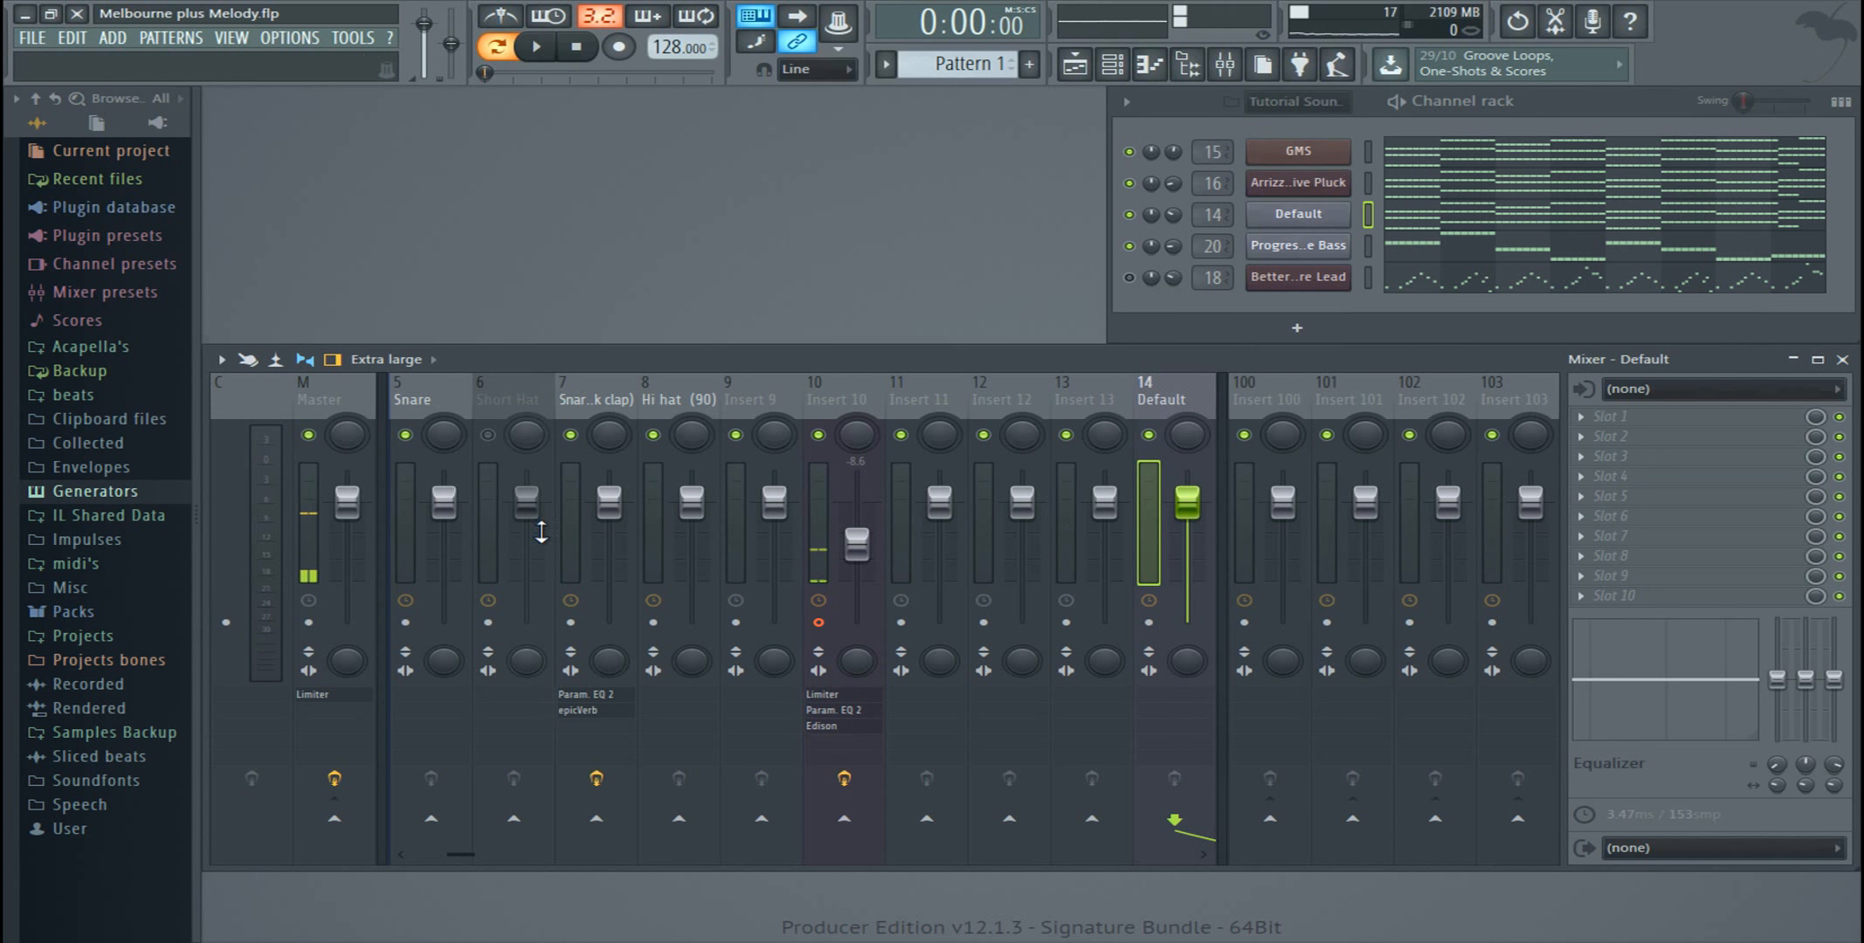
Step: Review the Default, GMS and Arrizz Progressive Pluck mixer tracks and the matching instruments in the channel rack
drag(469, 855, 500, 860)
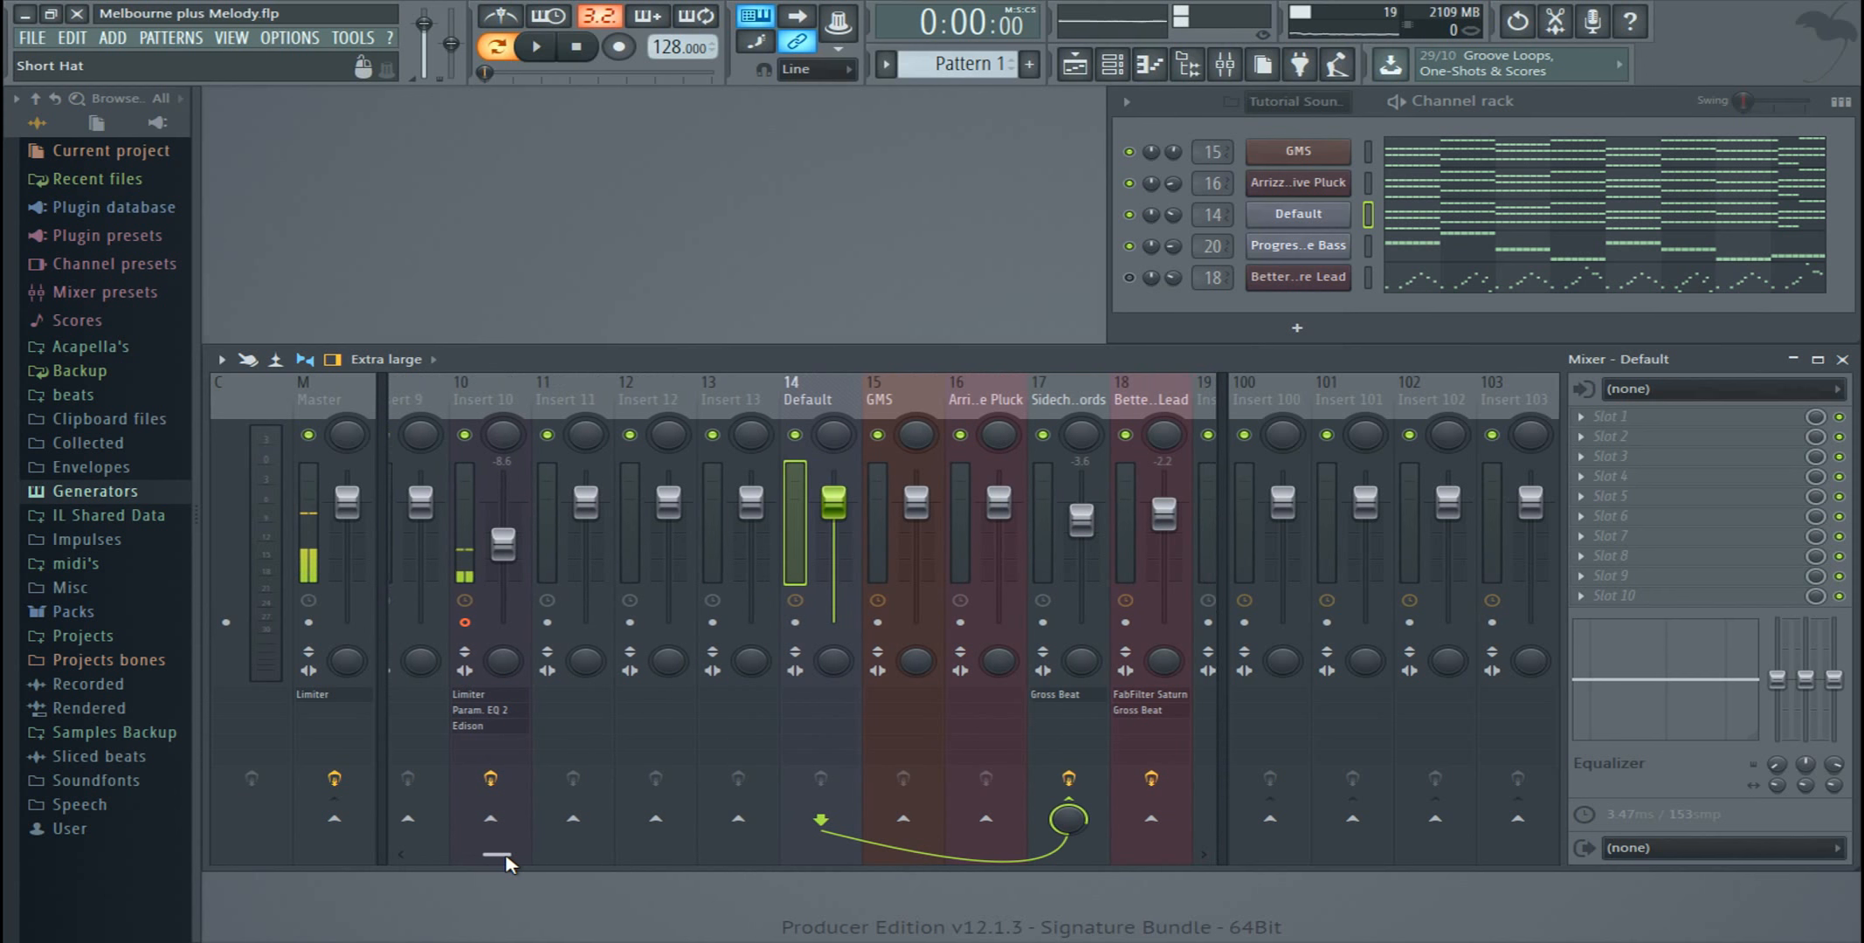
click(922, 404)
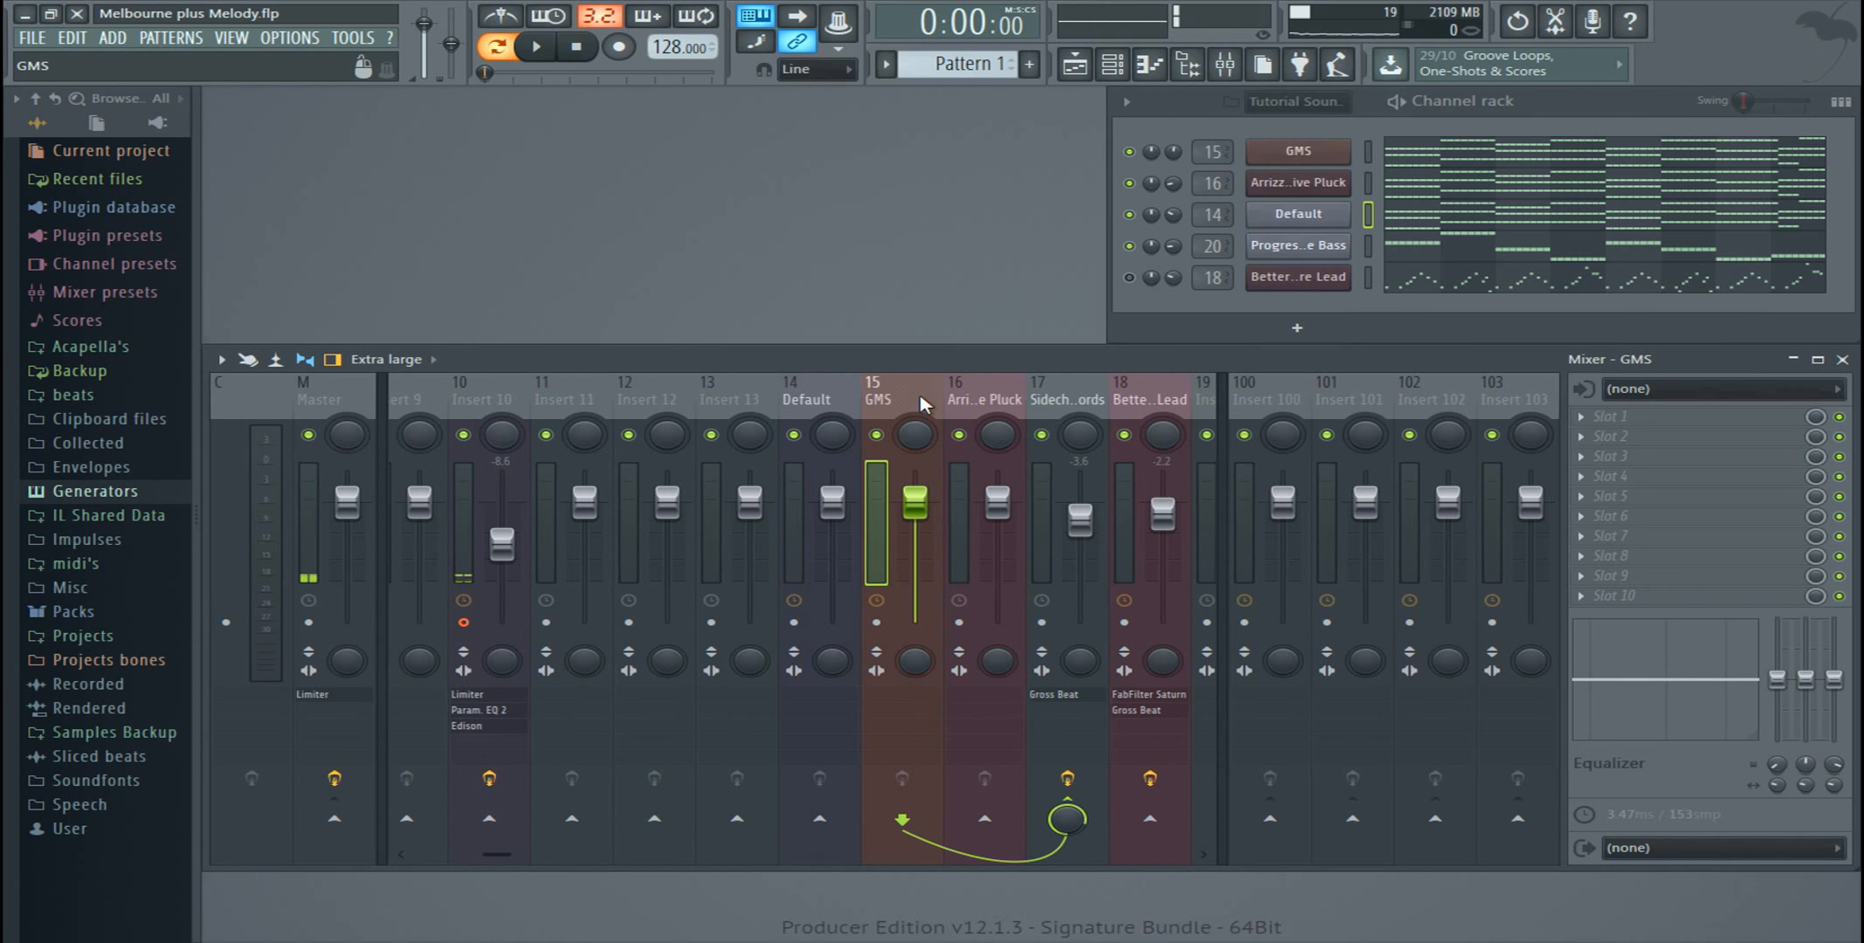
click(855, 405)
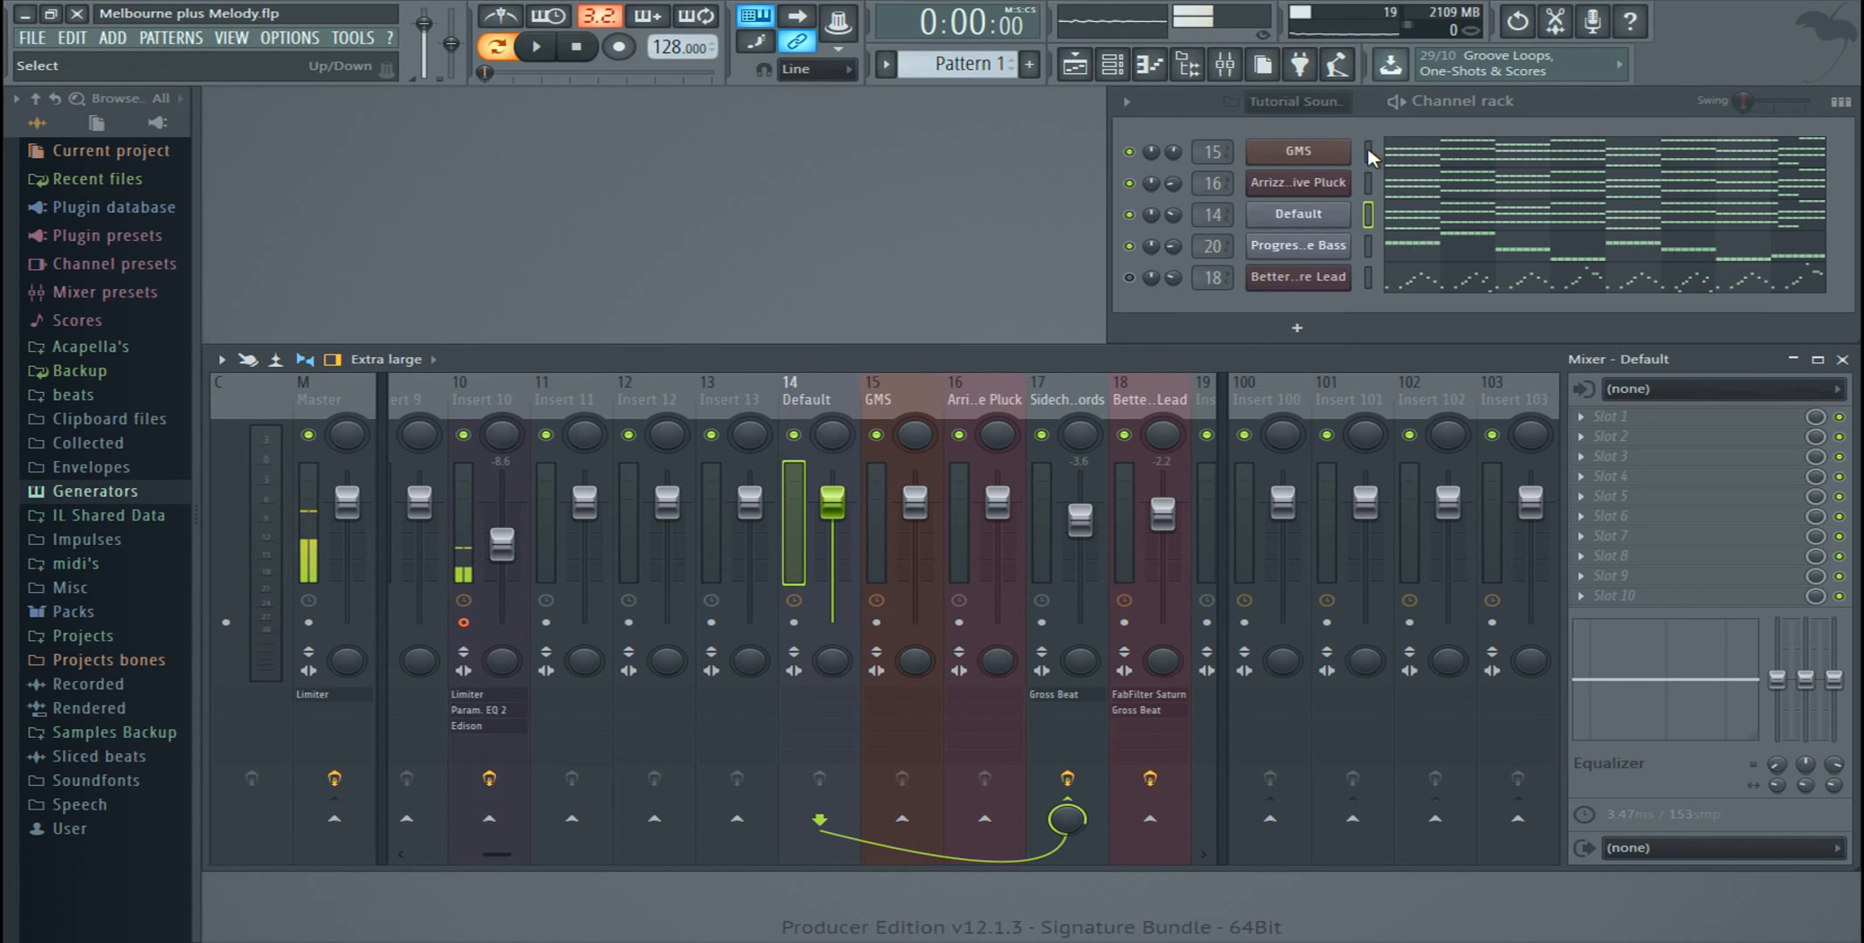
click(1300, 152)
click(1298, 182)
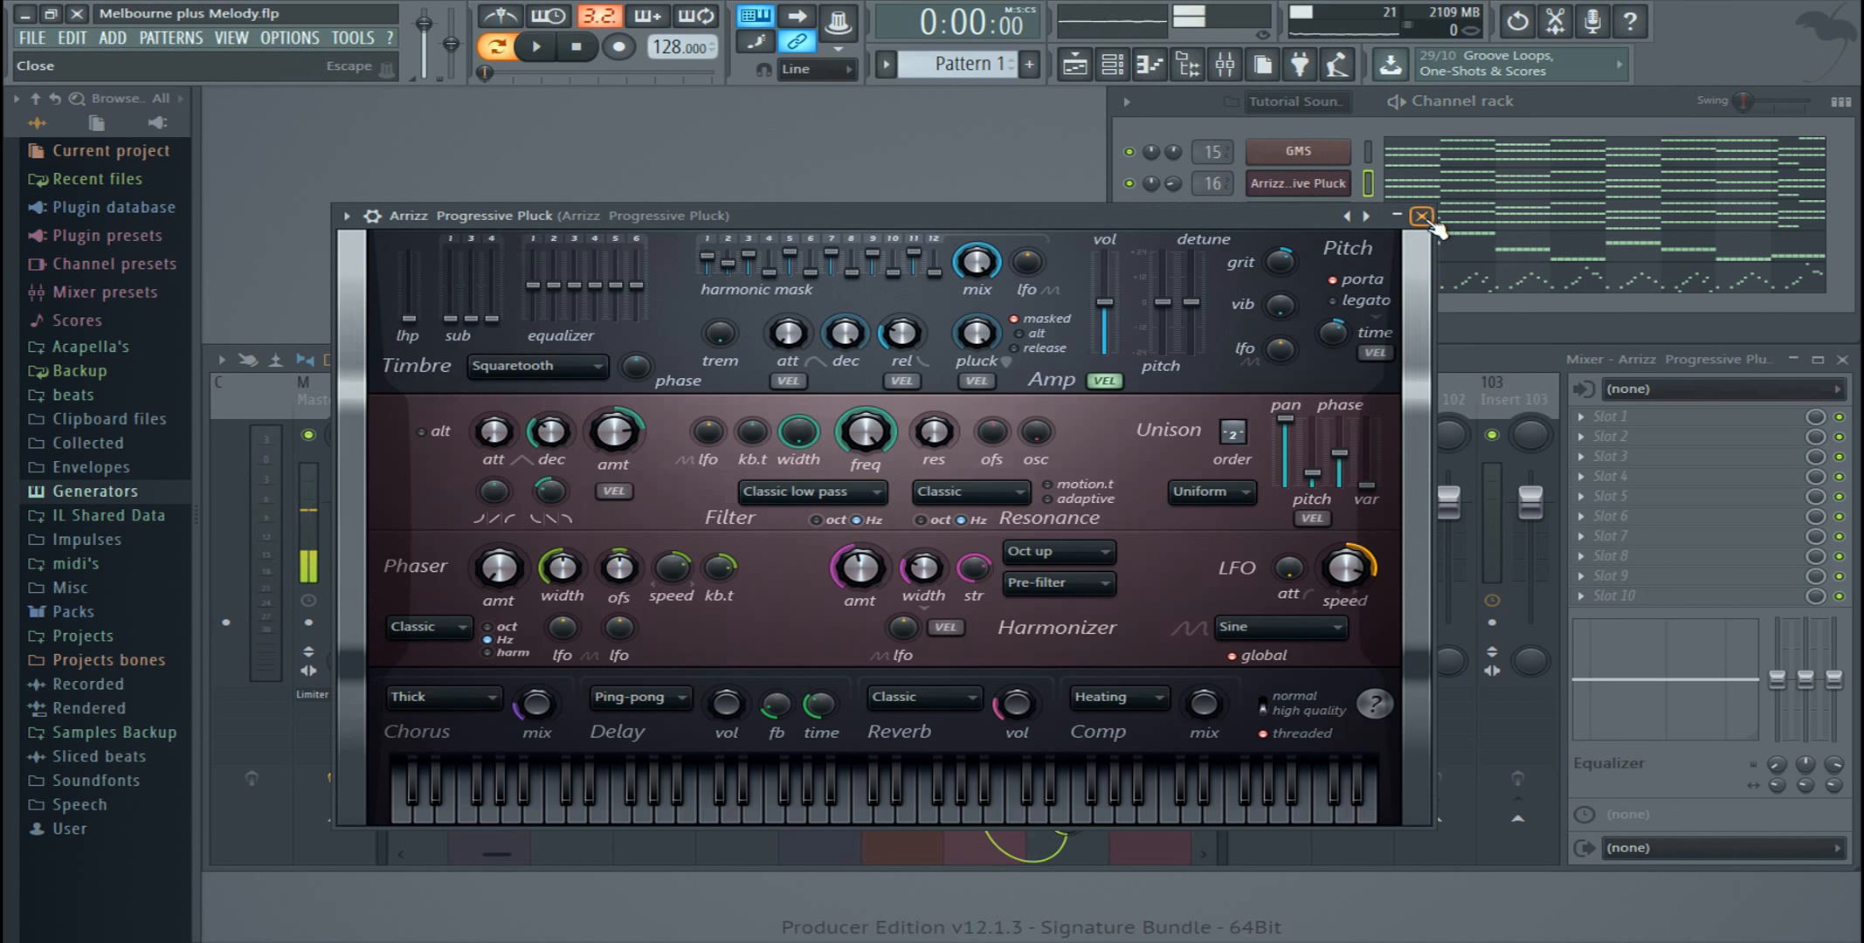
click(1429, 222)
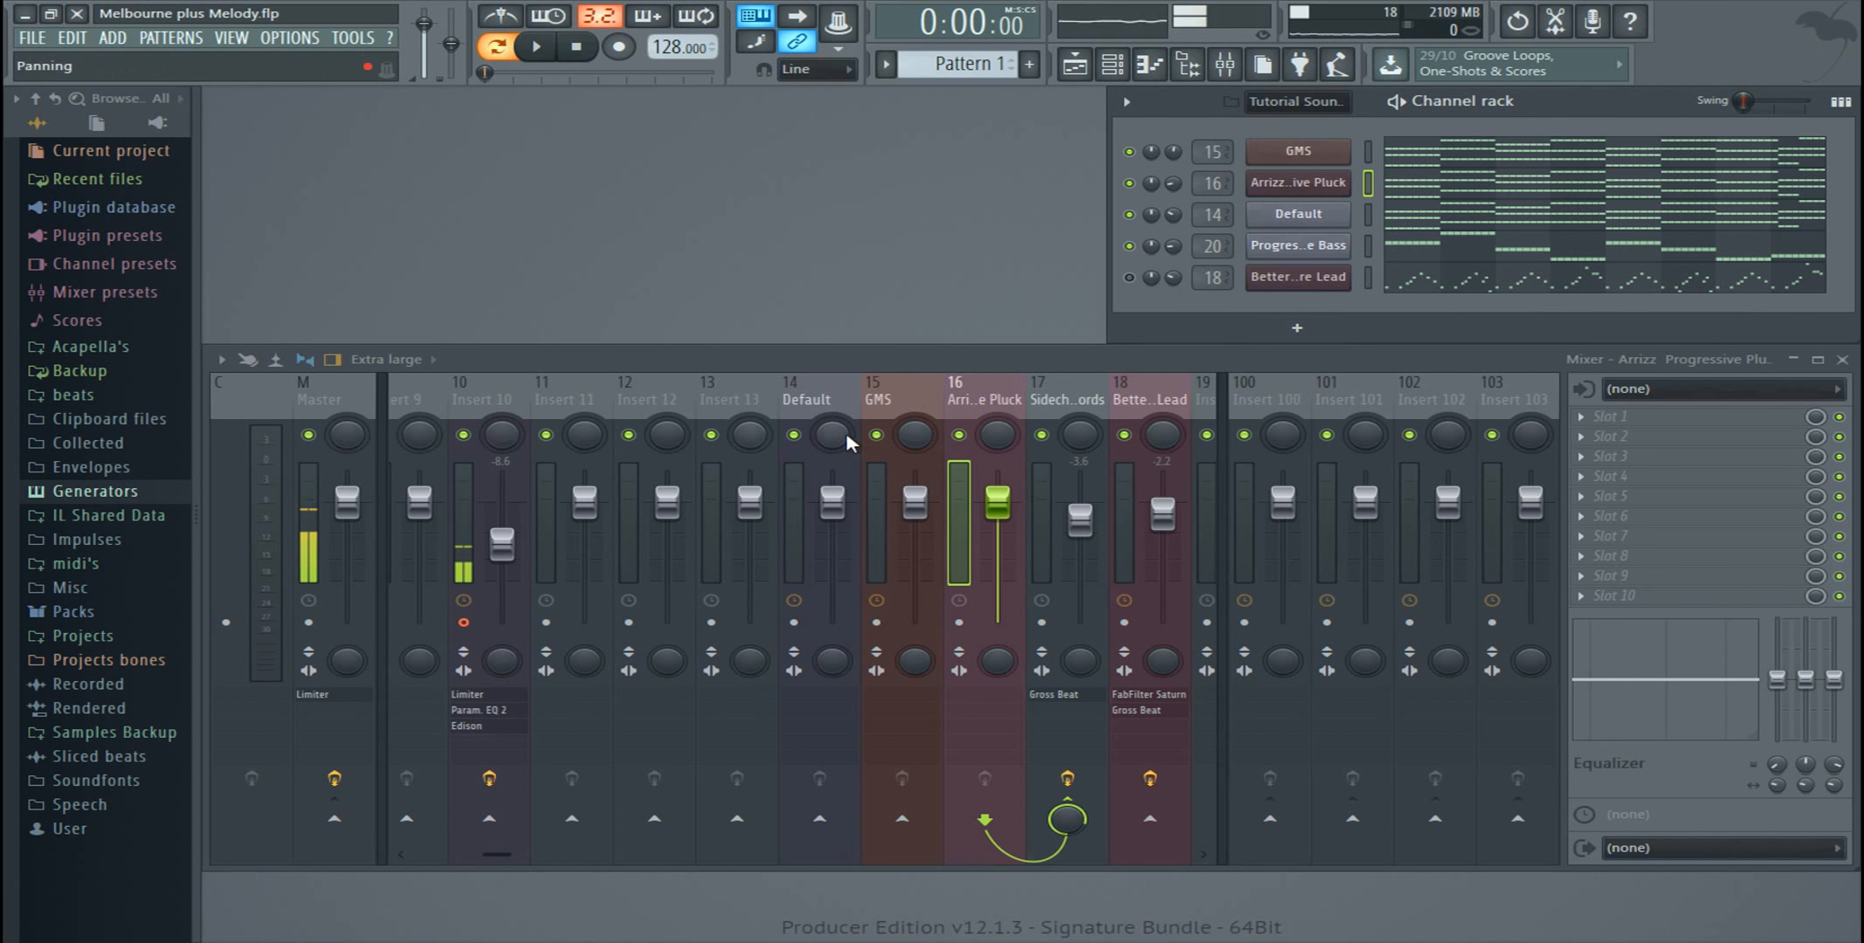
click(889, 404)
click(975, 403)
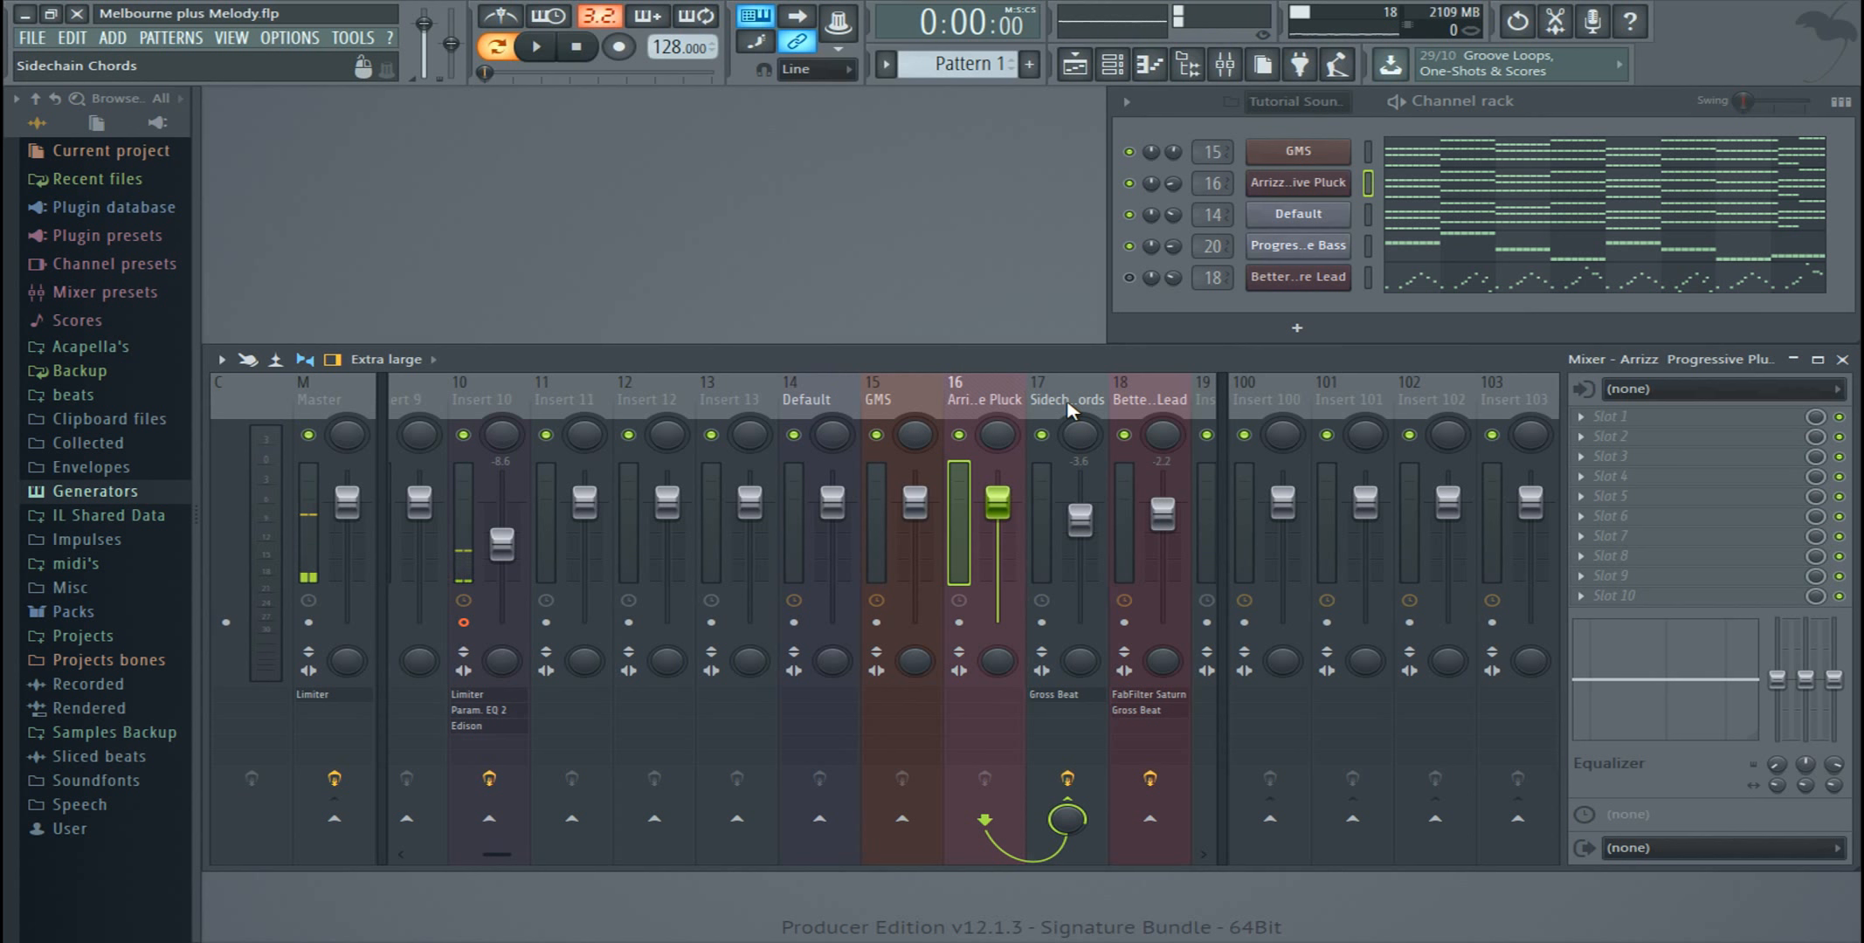
Step: Disable the sends from the Default, GMS and Arrizz Progressive Pluck mixer tracks to the Sidechain Chords track
click(830, 406)
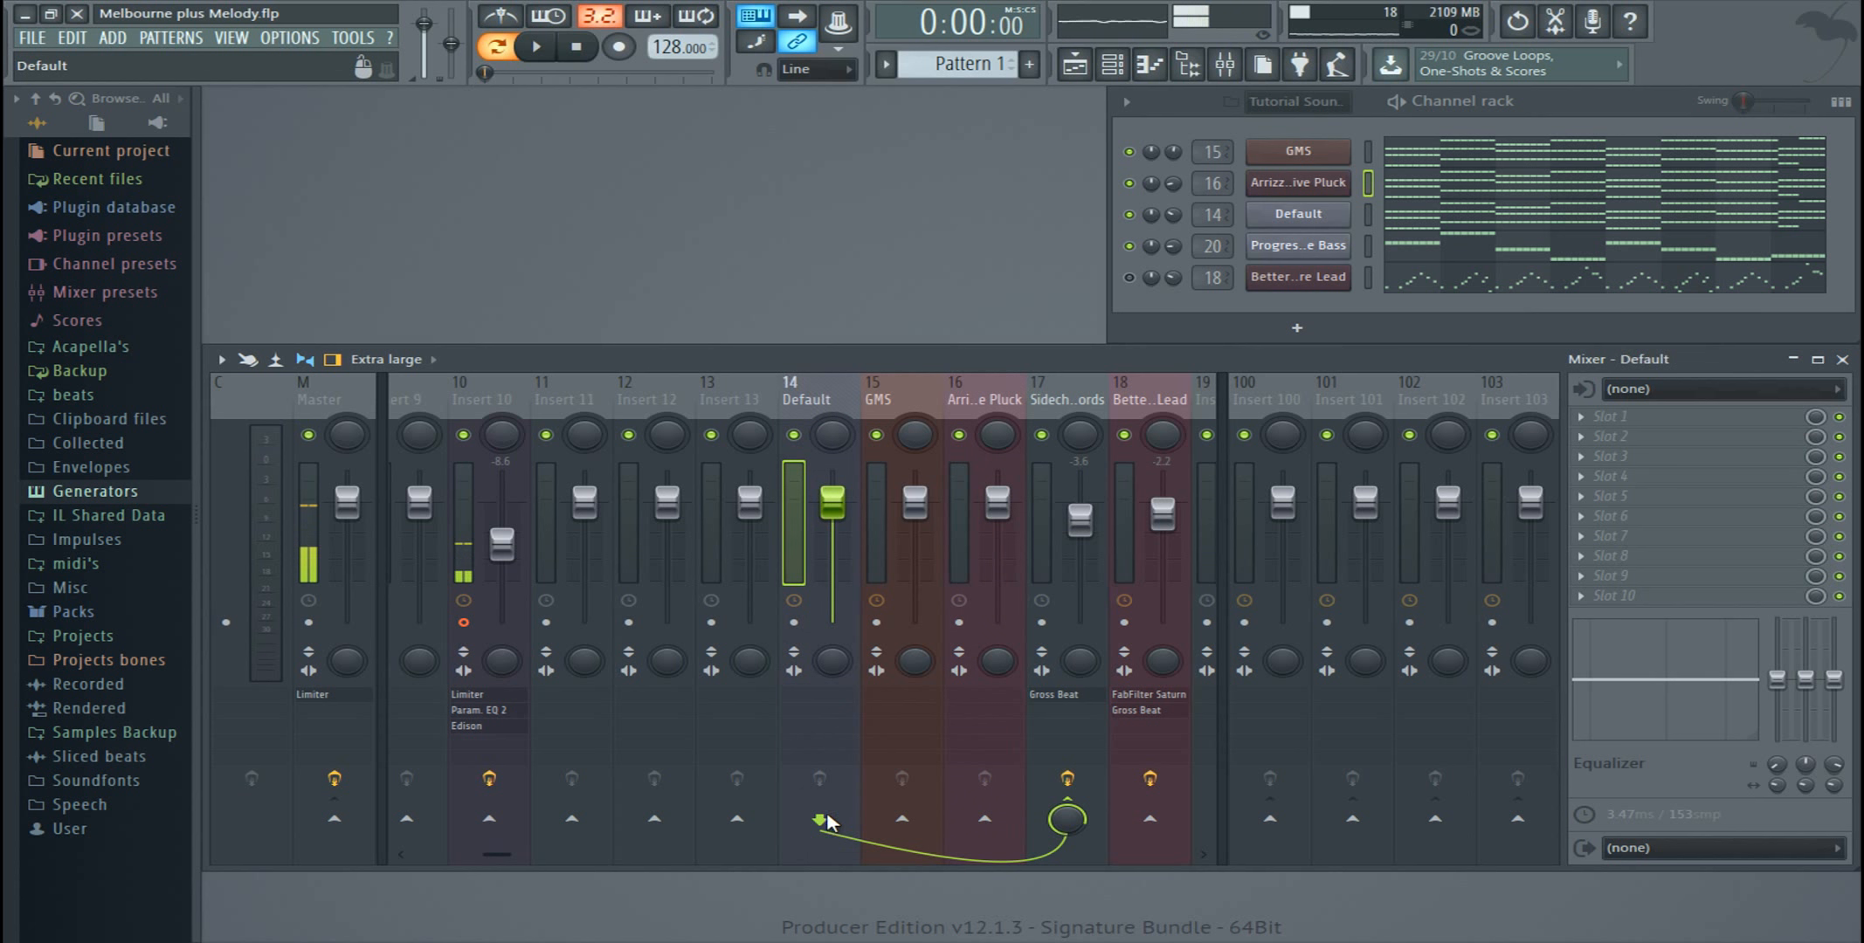
click(1078, 809)
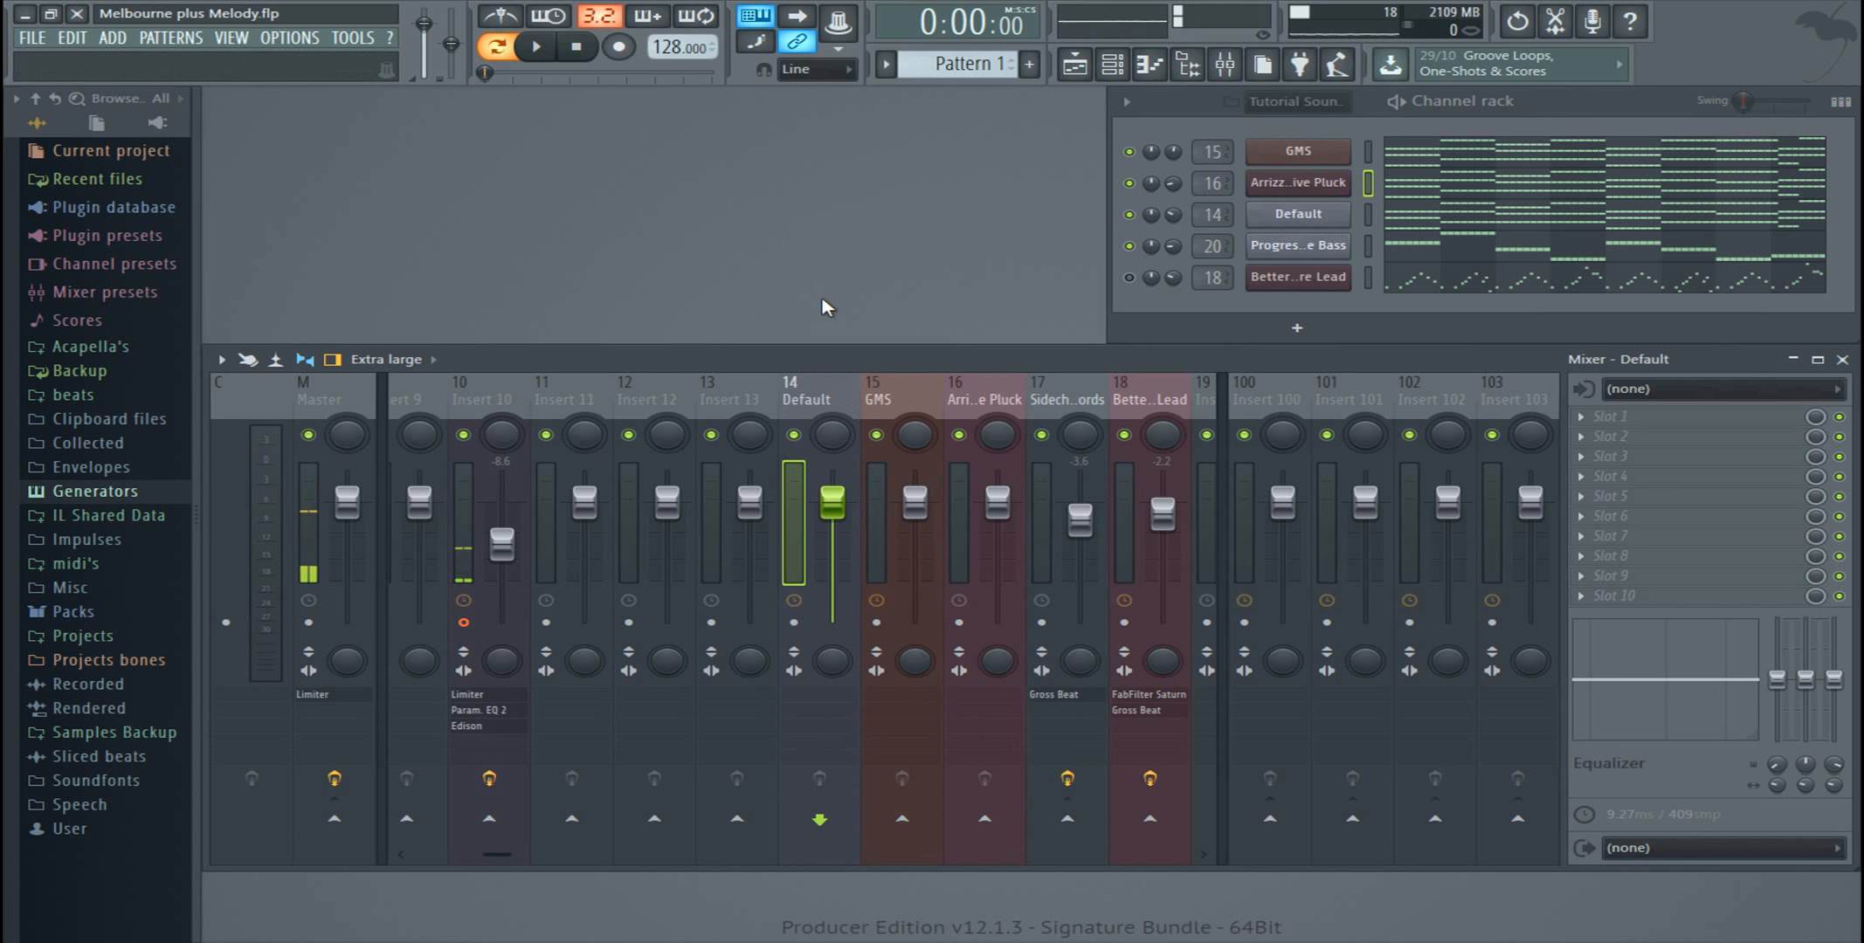
click(905, 404)
click(1081, 805)
click(992, 406)
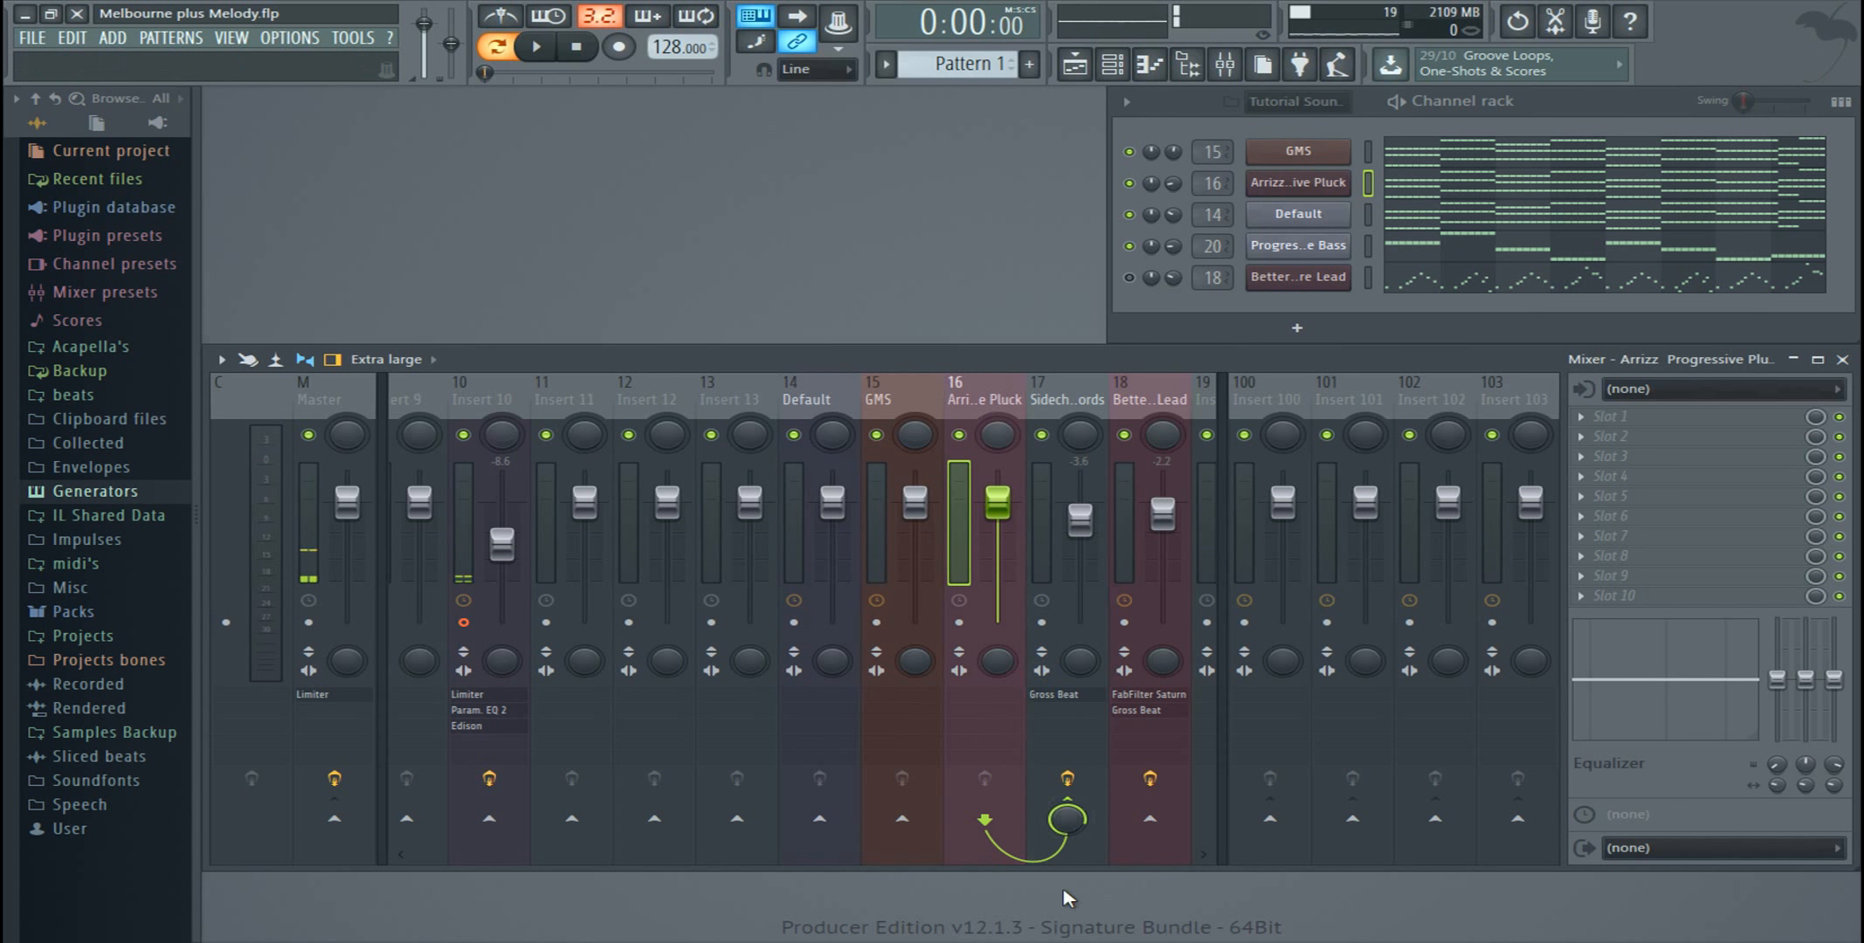
click(1069, 817)
click(804, 397)
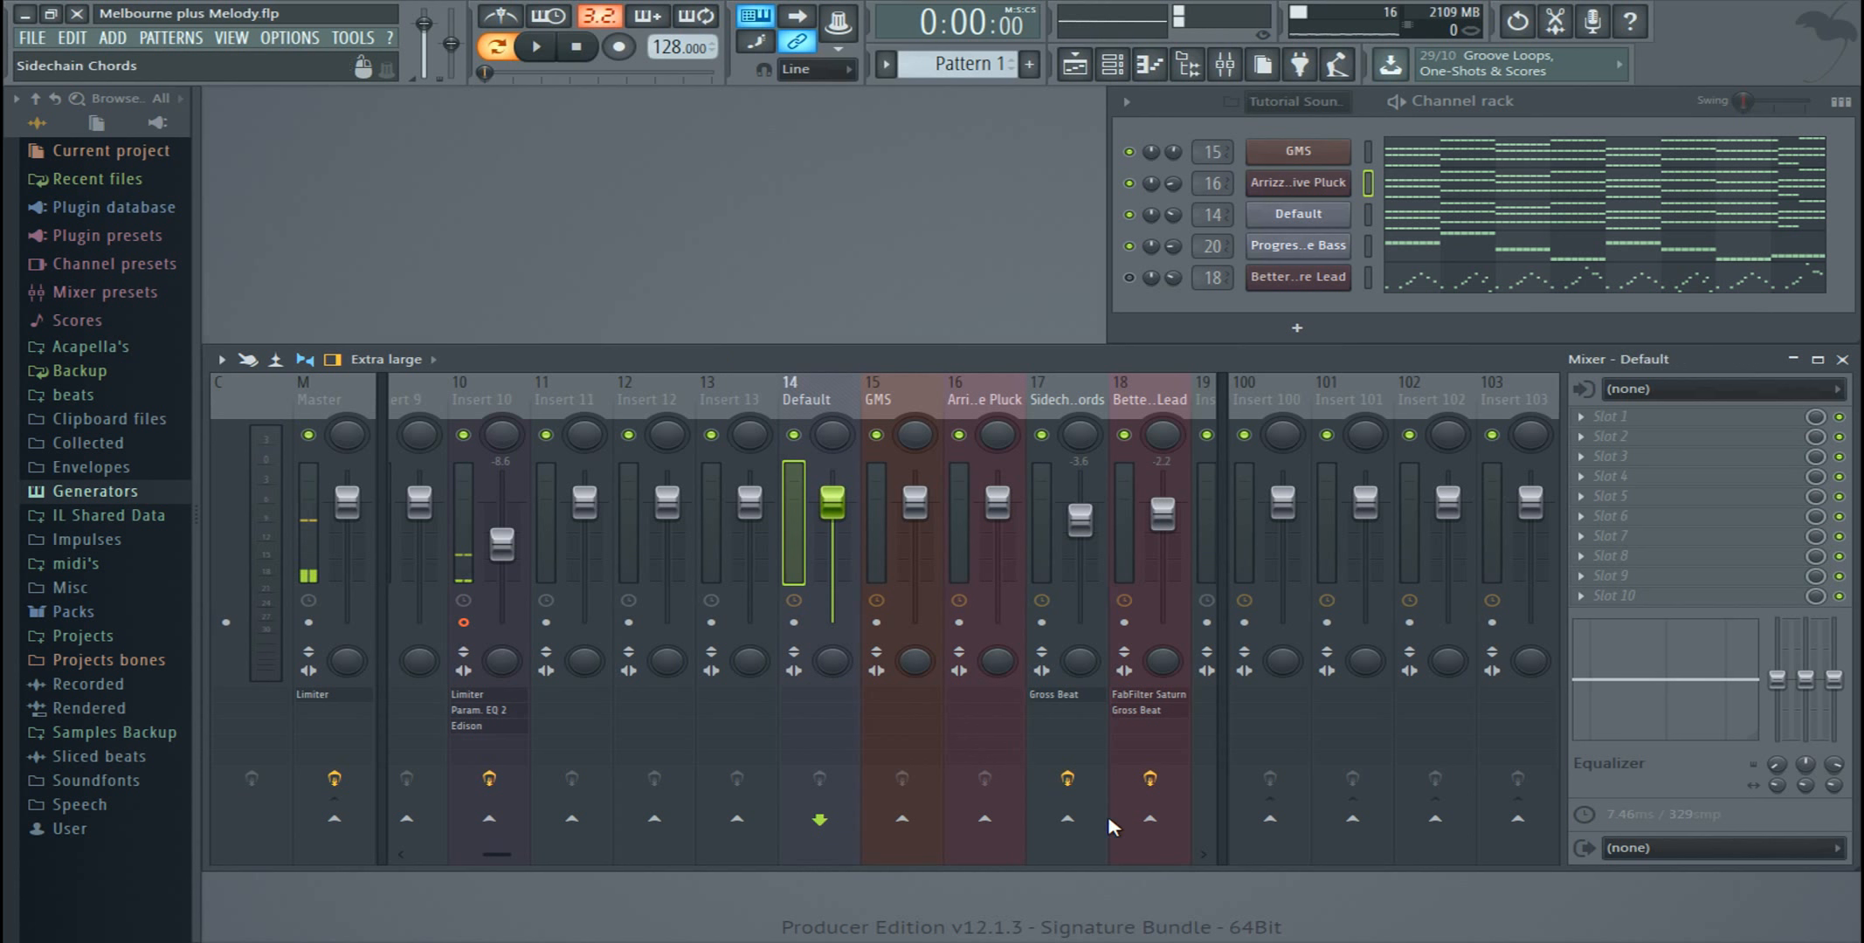
click(1076, 830)
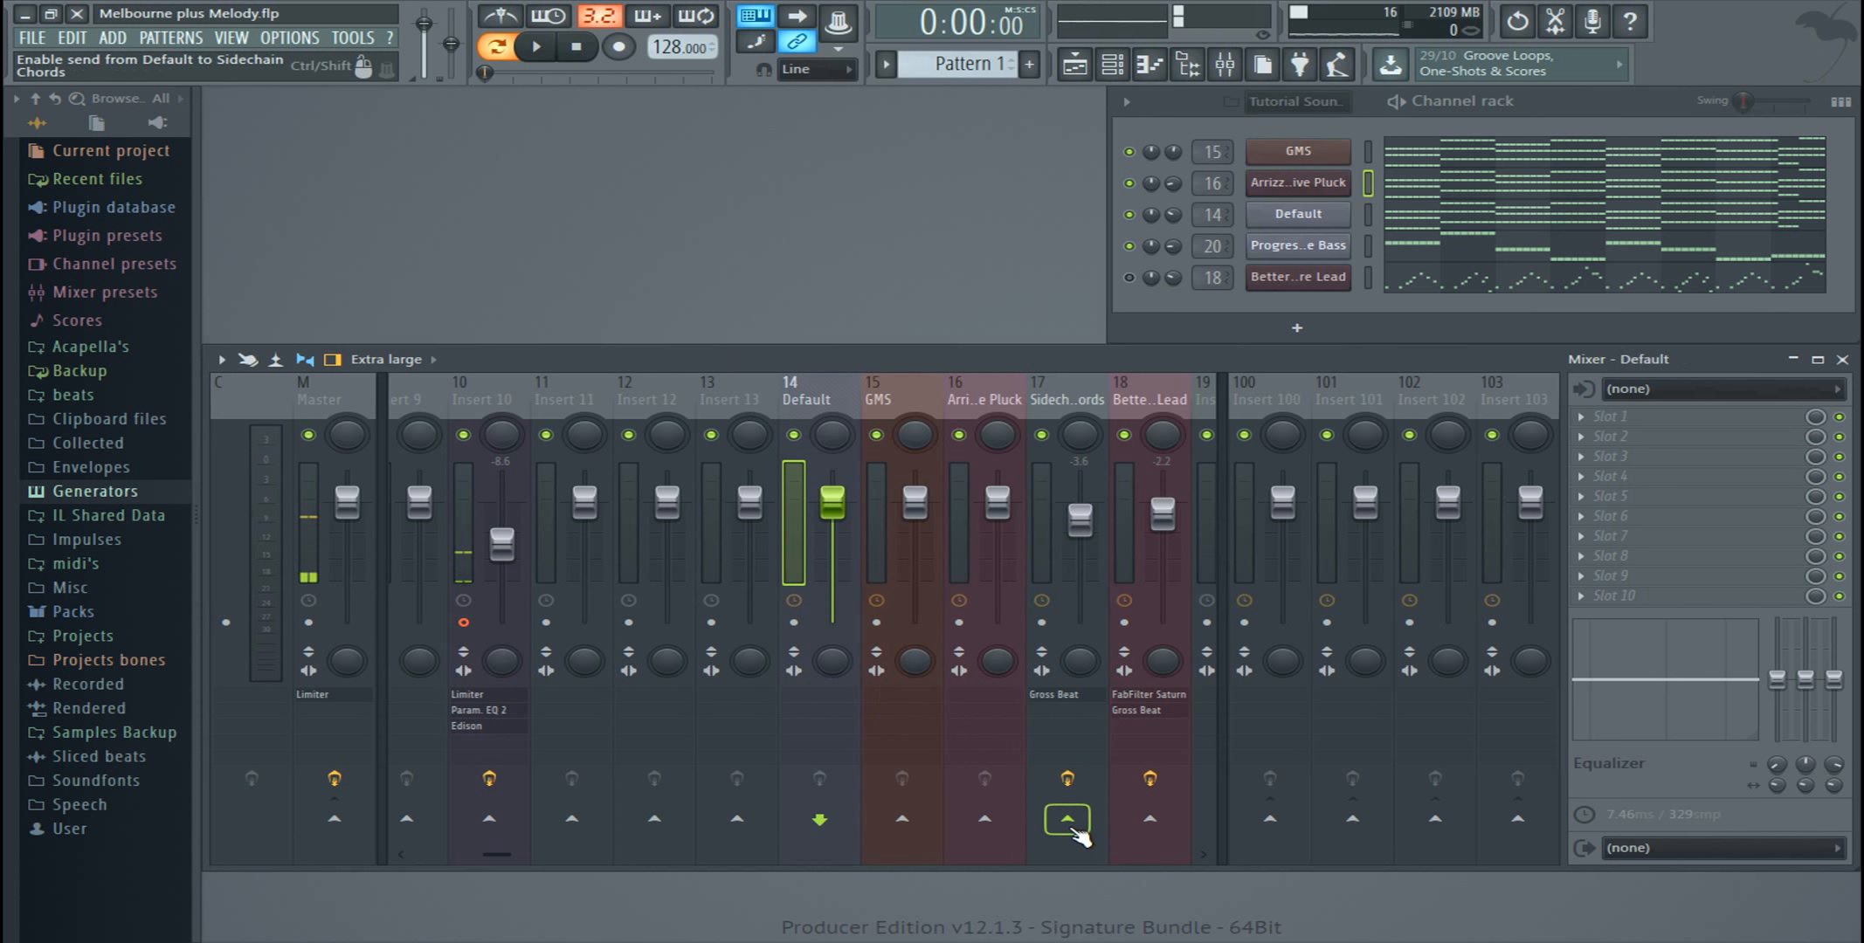
Step: Open the name of mixer track 17 for editing and accept it as Sidechain Chords
right_click(1061, 410)
click(1131, 402)
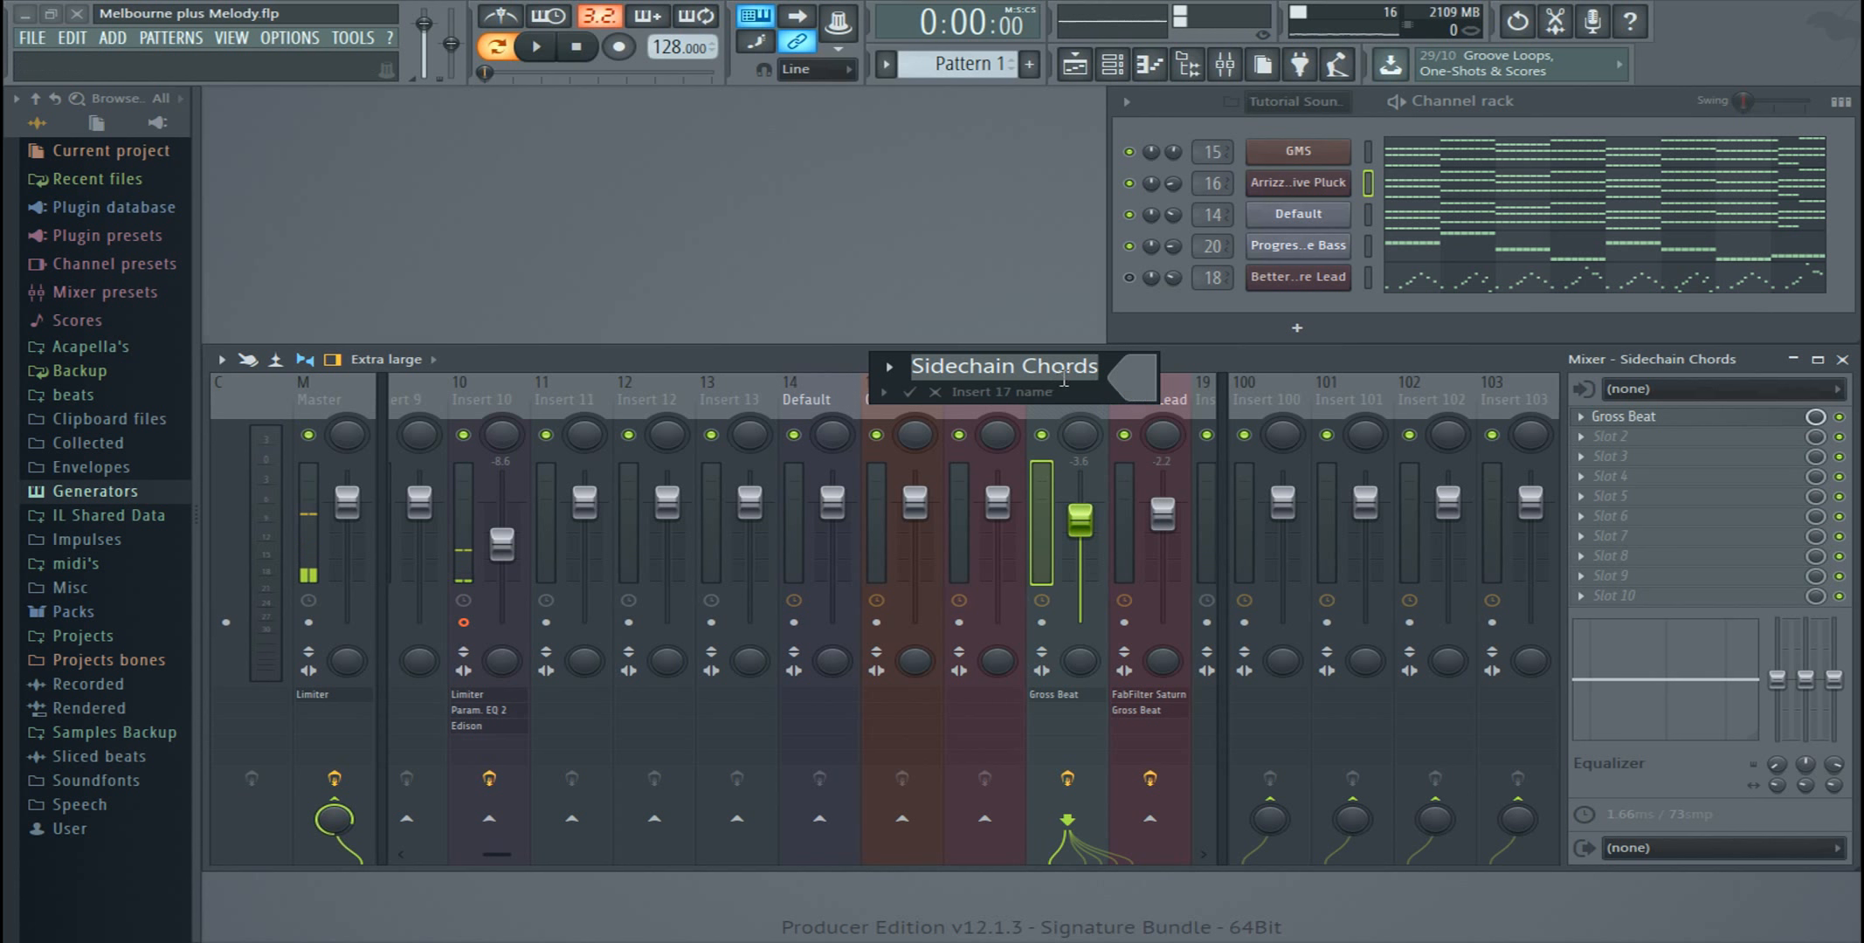
key(Return)
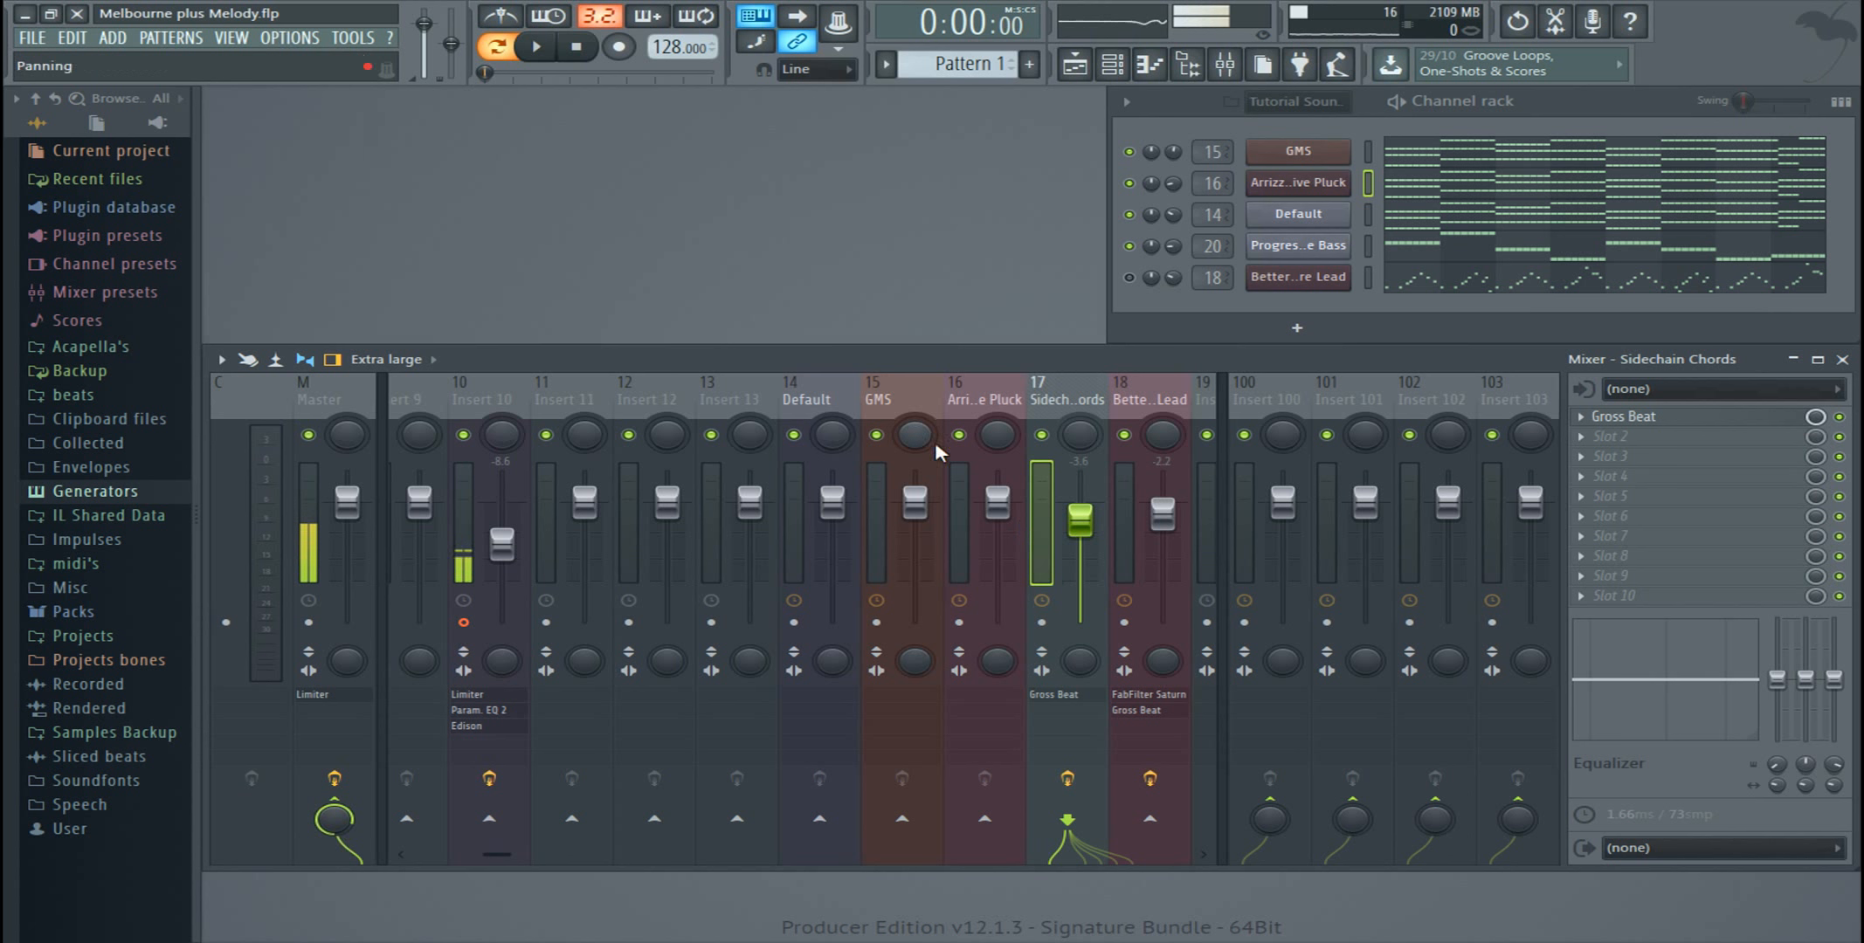
Step: Route the Default, GMS and Arrizz Progressive Pluck mixer tracks to the Sidechain Chords track only
click(832, 407)
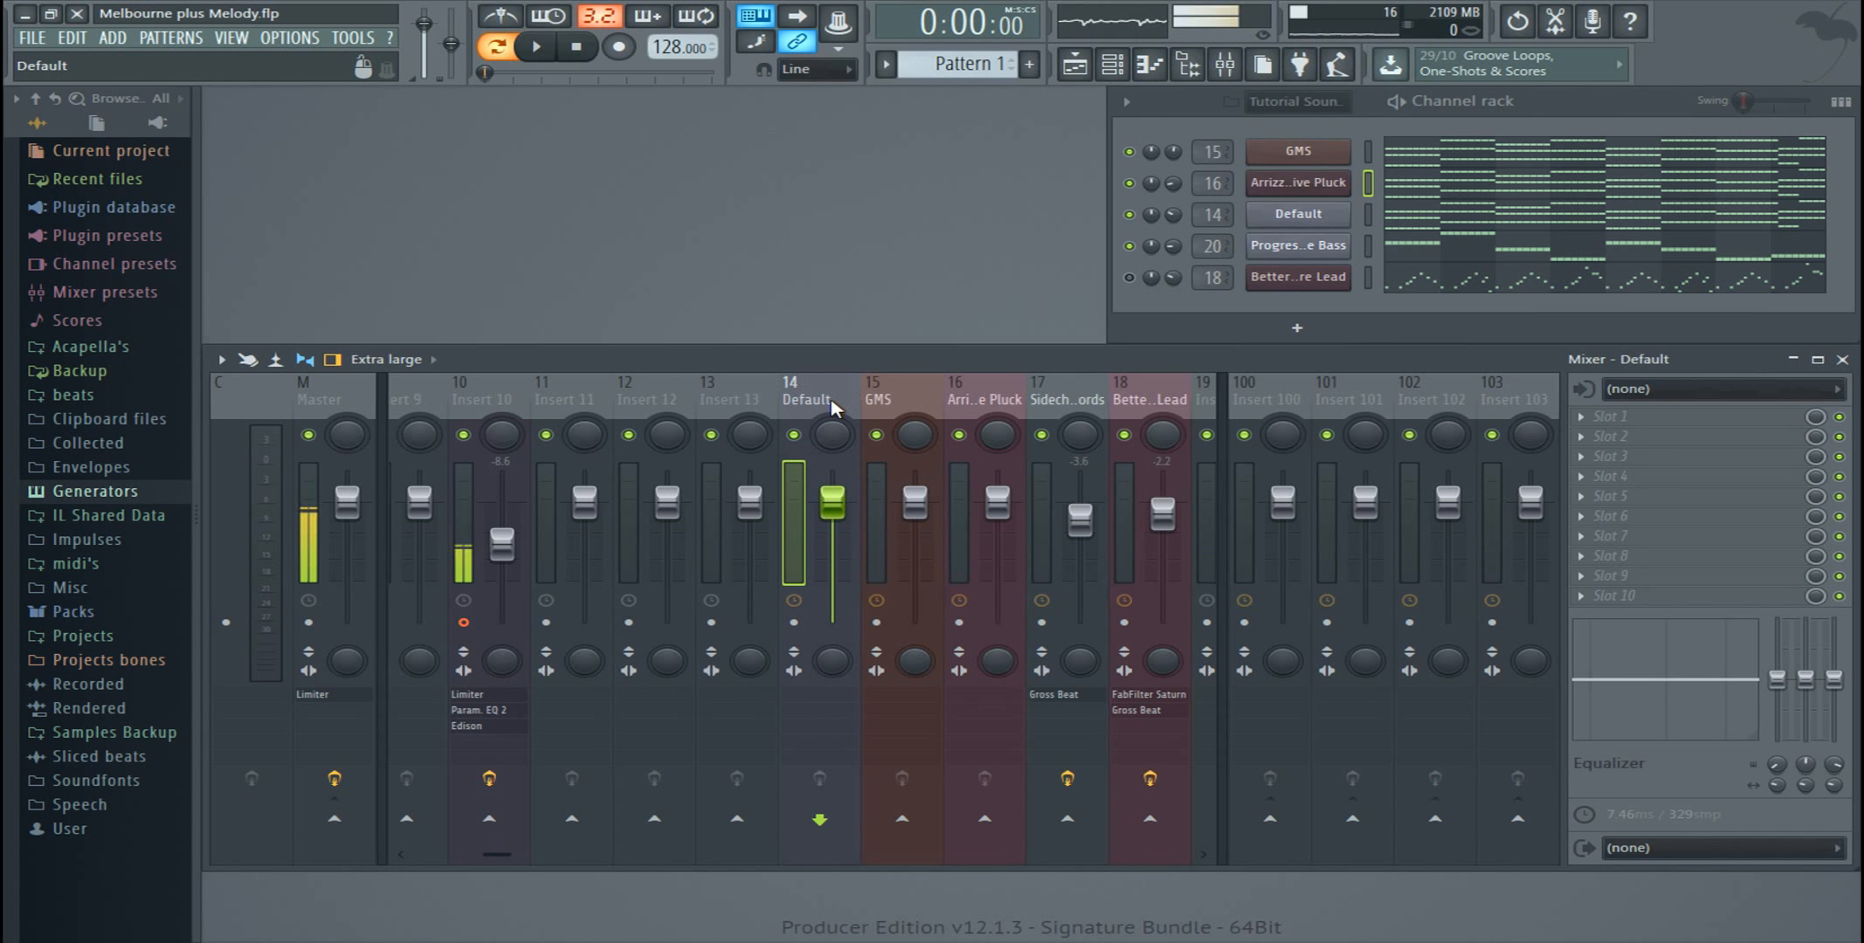
right_click(1067, 821)
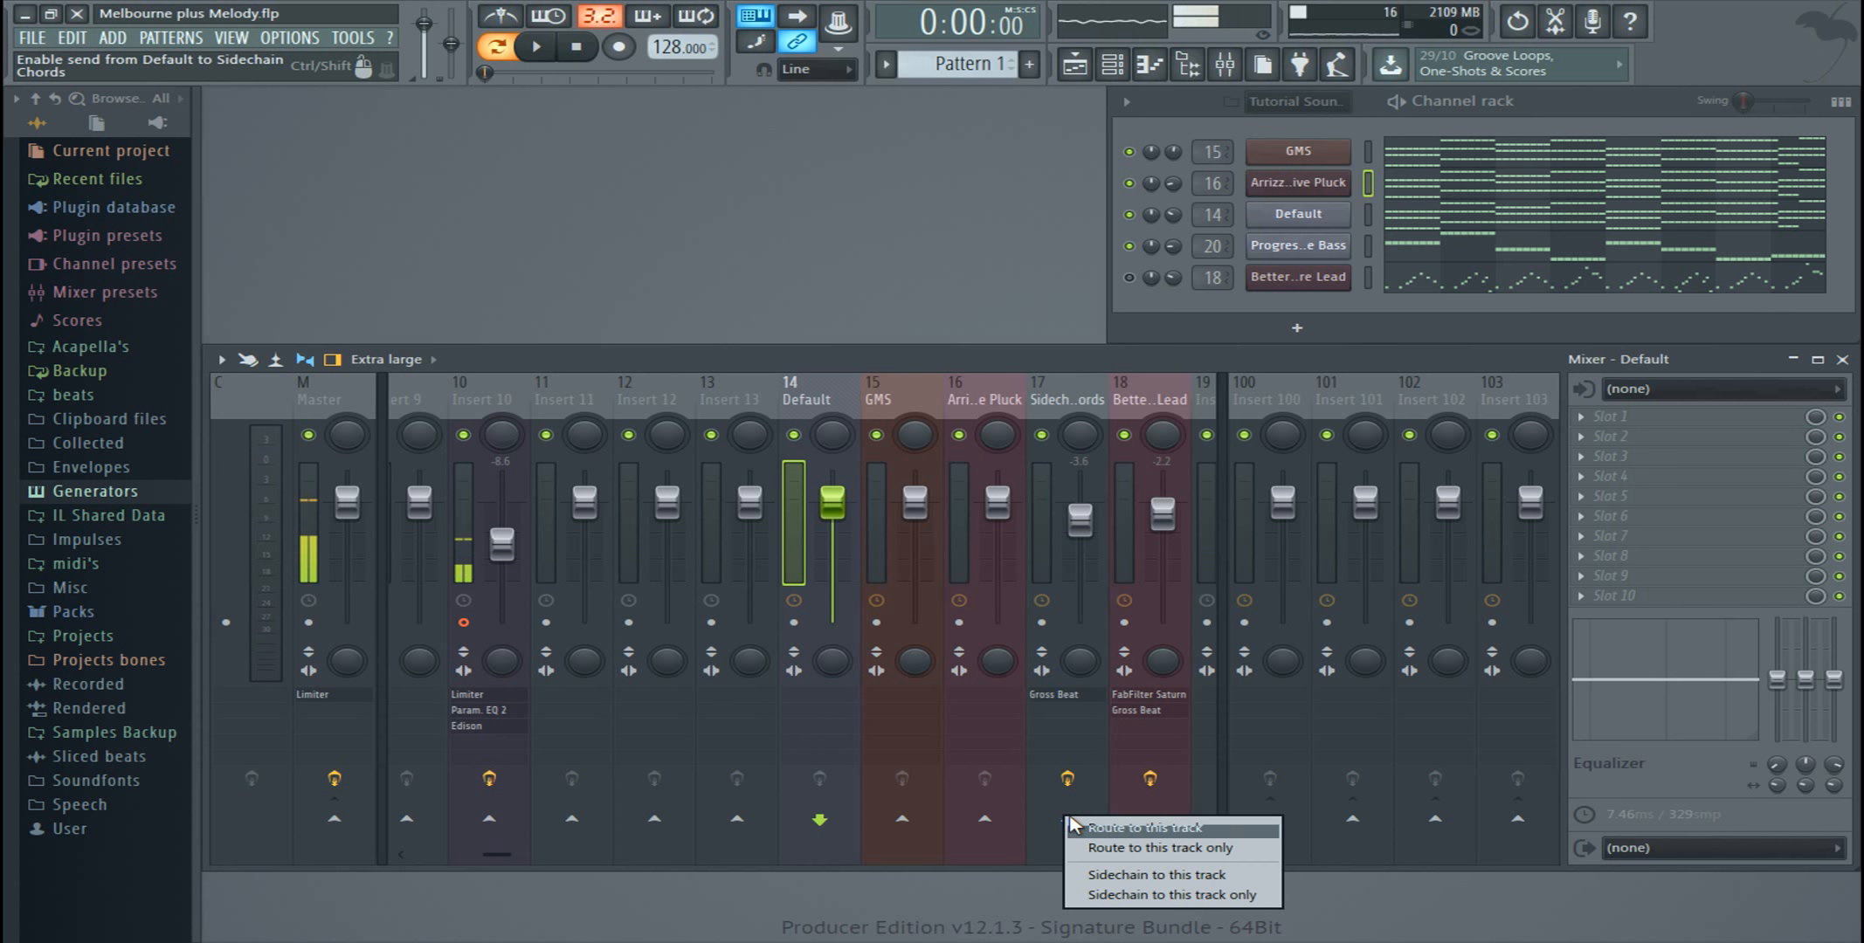
click(1139, 848)
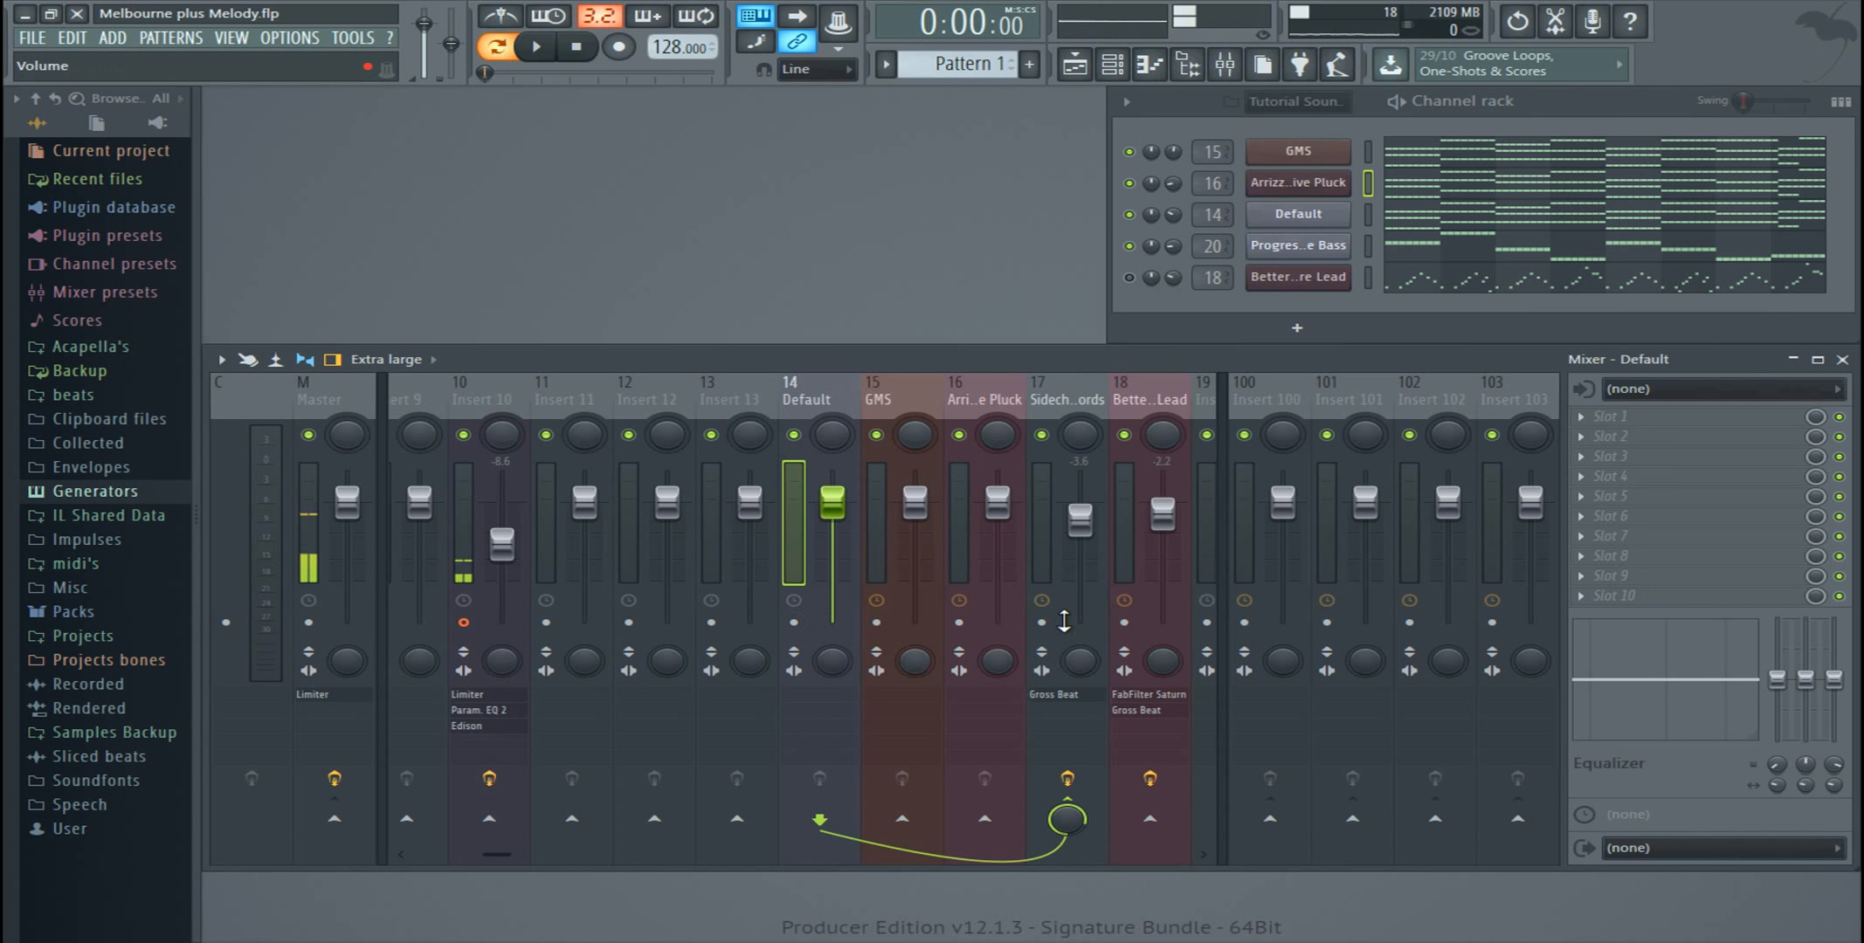
click(926, 400)
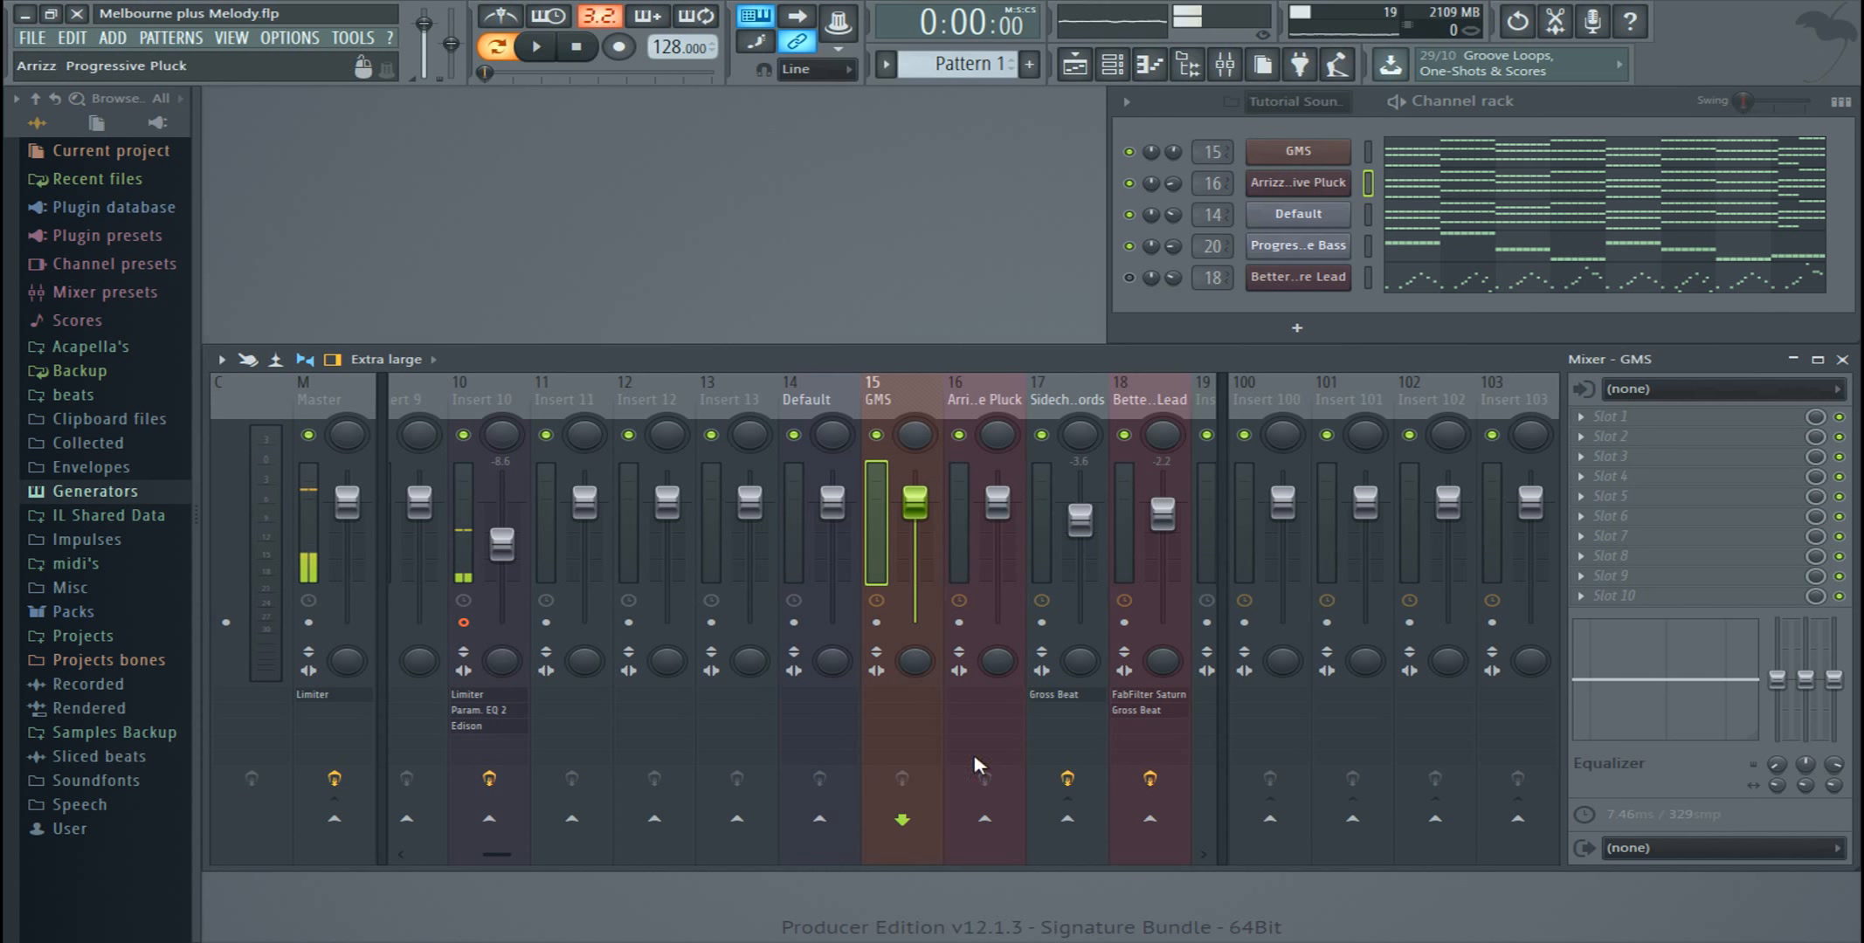
right_click(1067, 825)
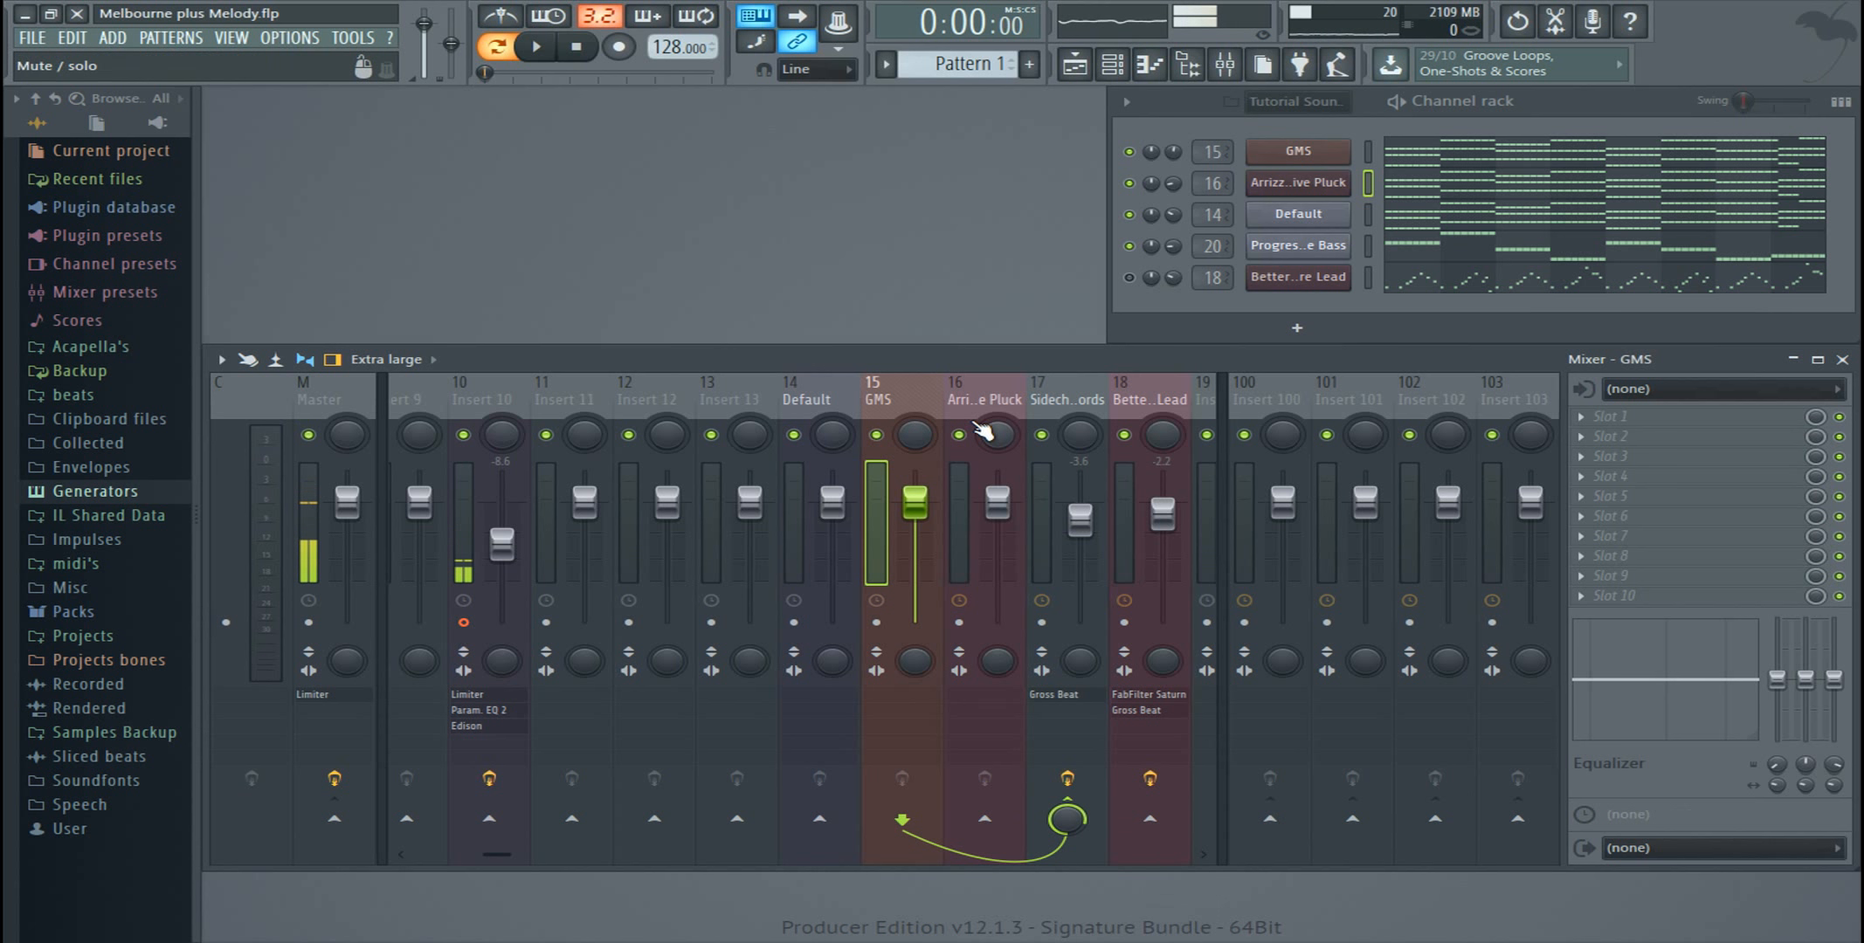
click(974, 409)
right_click(1067, 819)
click(1106, 836)
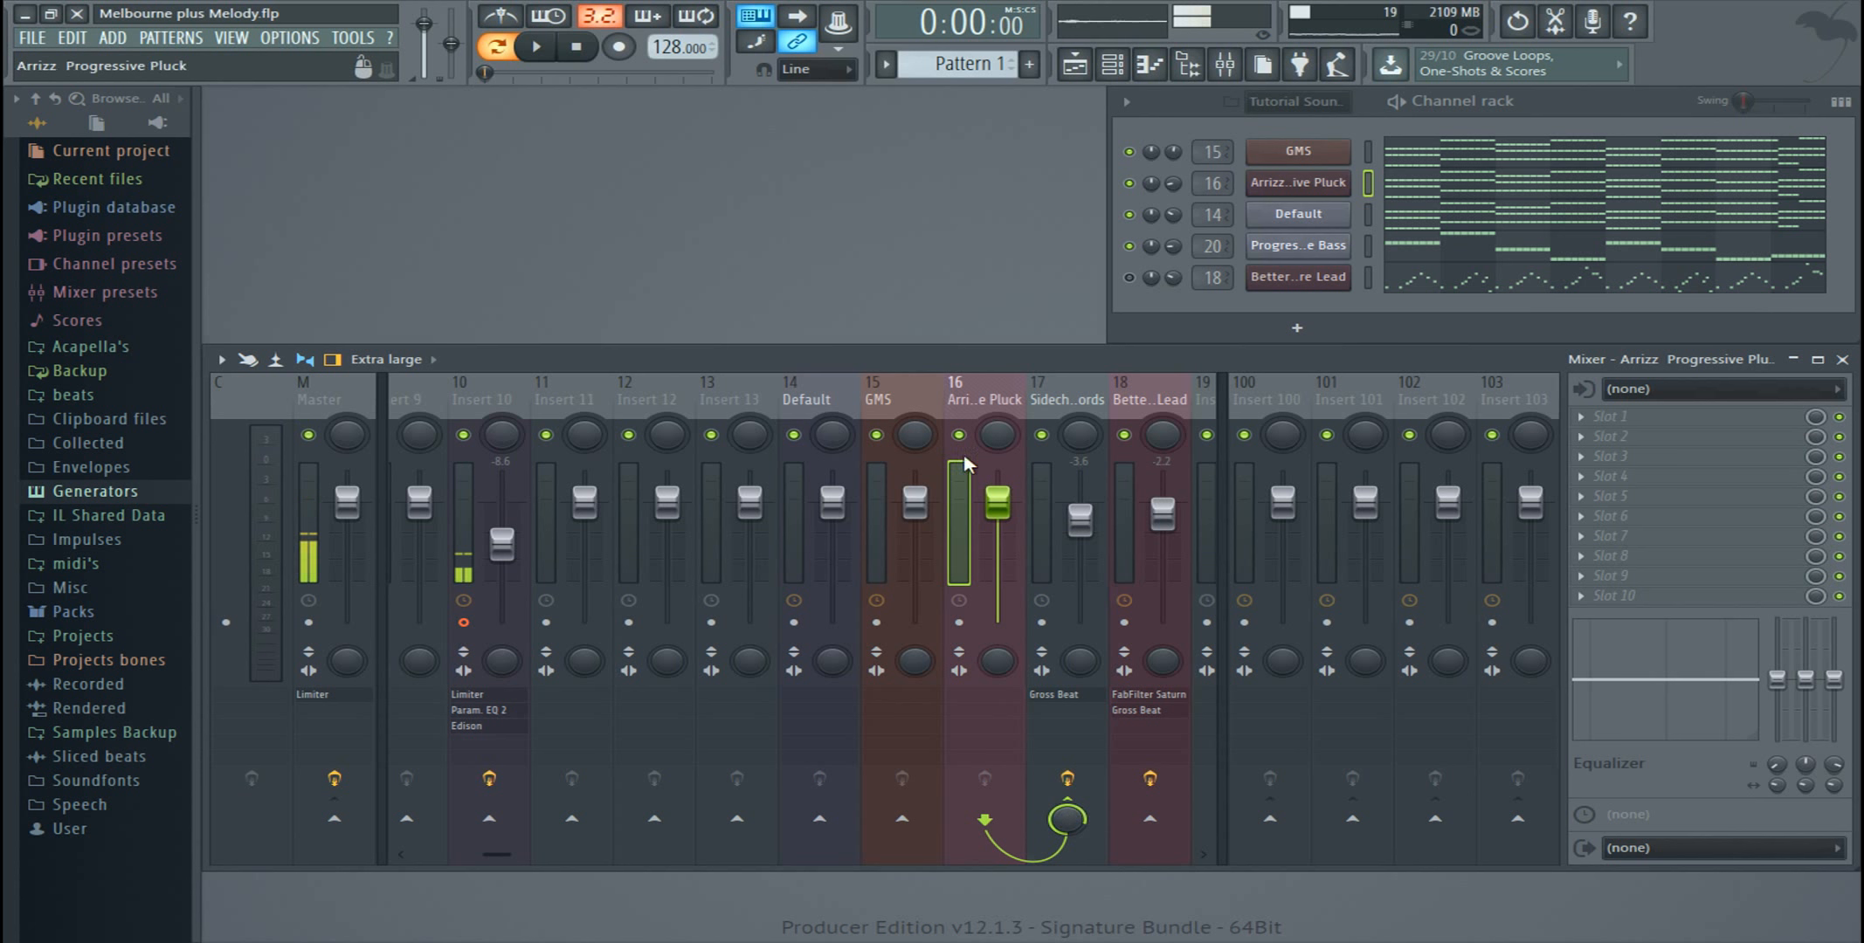
Step: Try sending Insert 13 to the Sidechain Chords track alongside its Master routing, and disable that send again
click(739, 406)
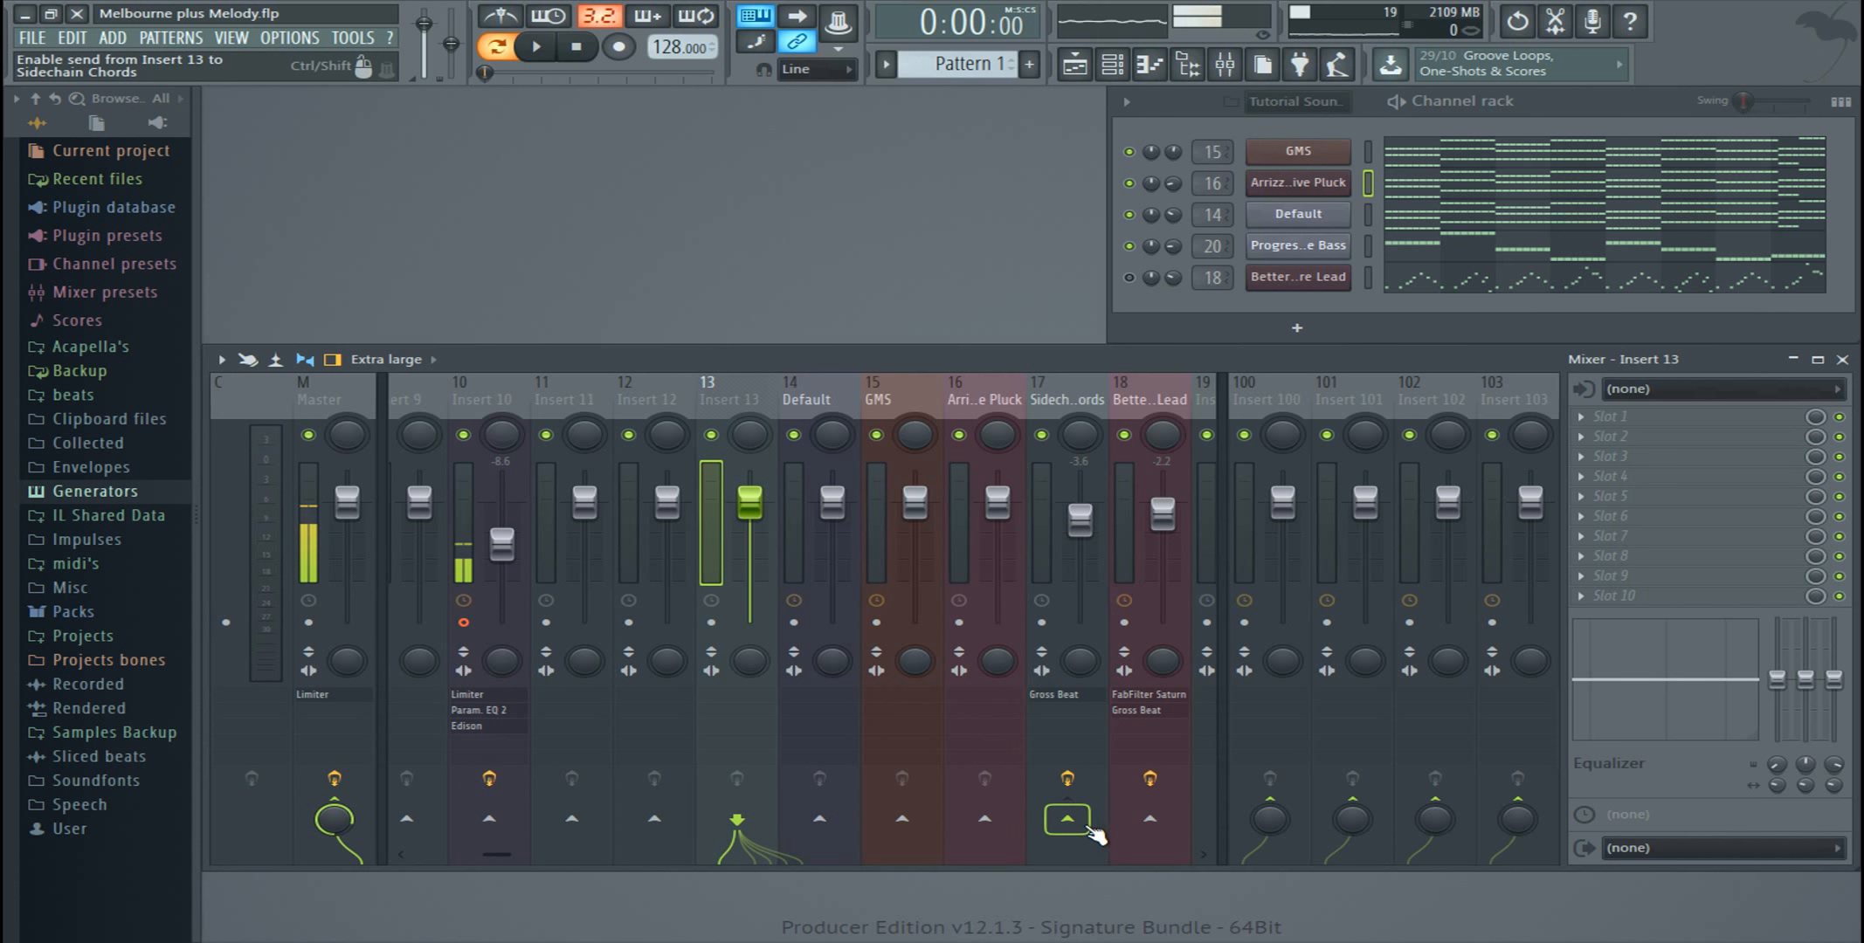
click(1072, 389)
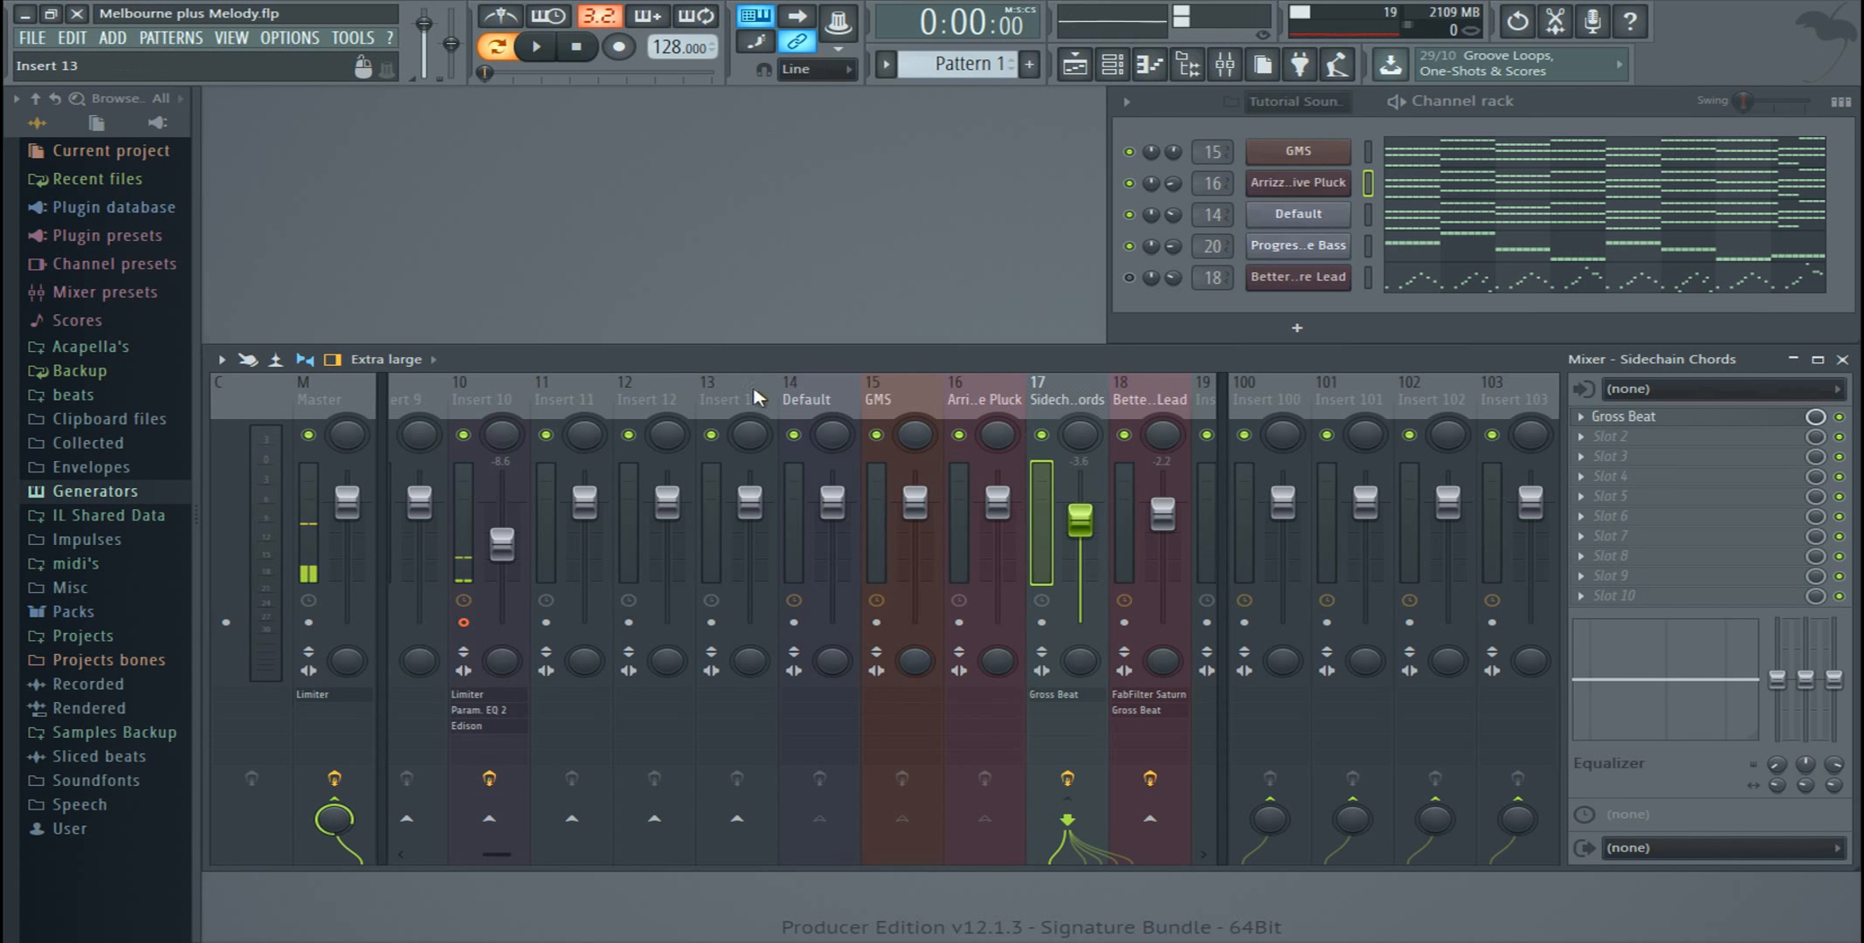
click(724, 400)
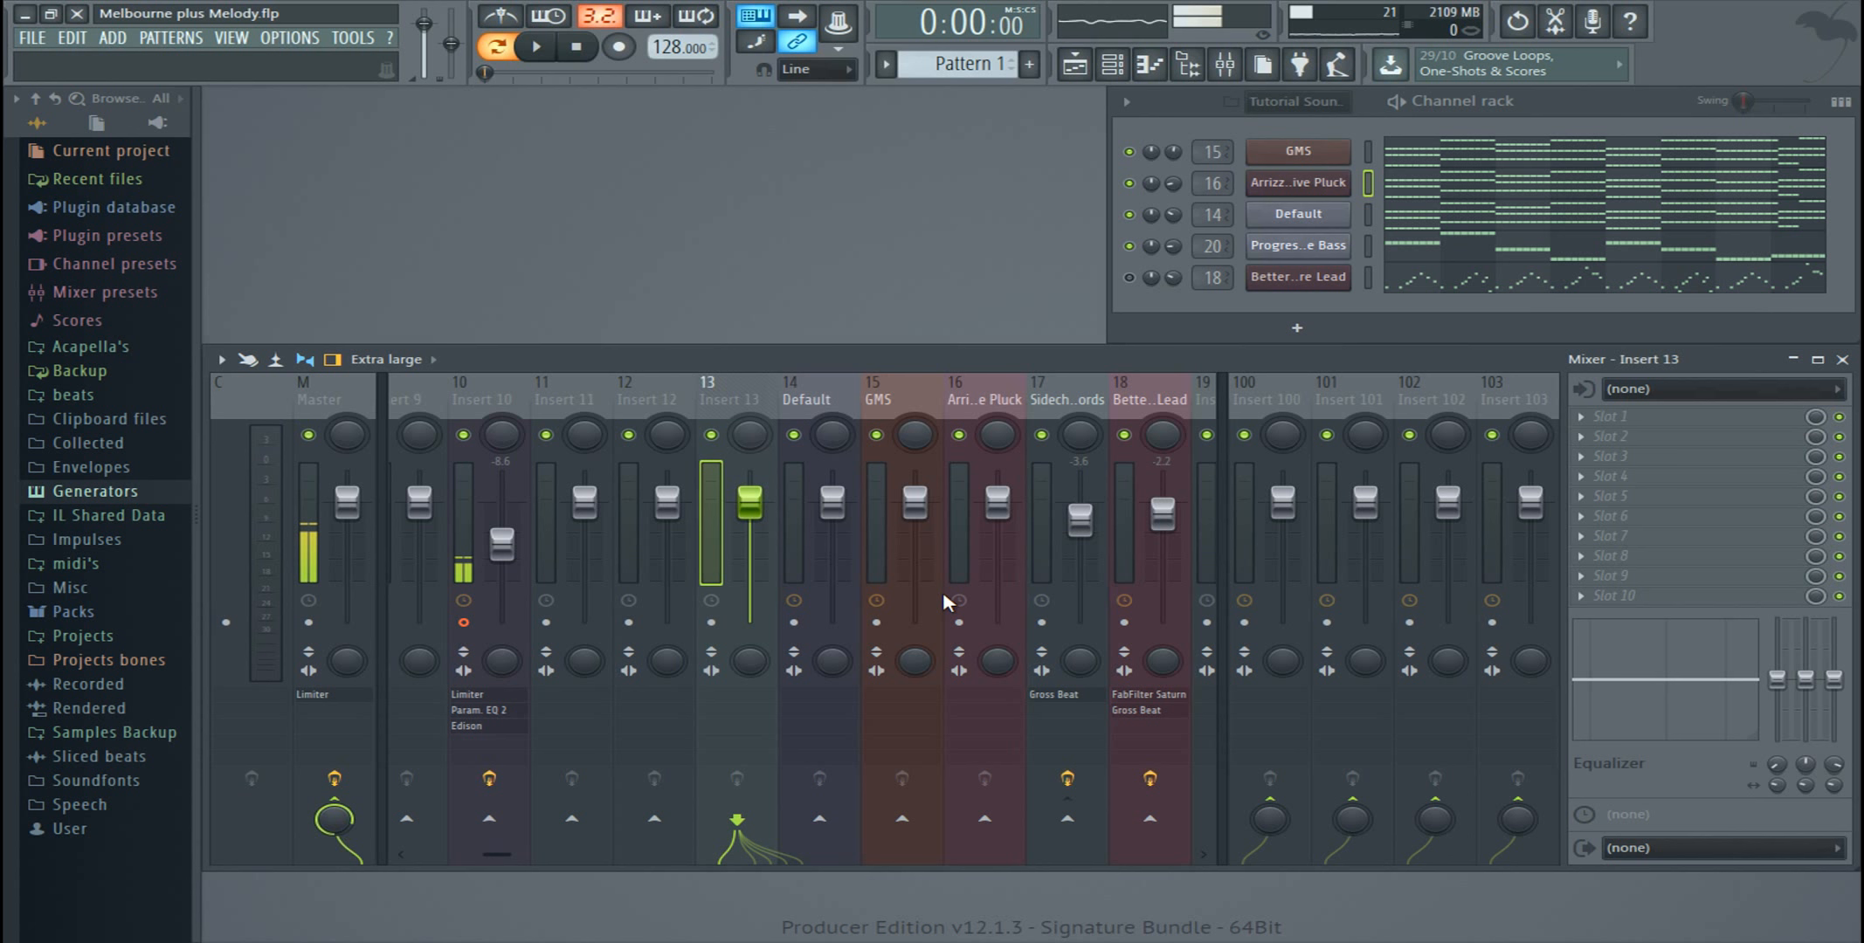
right_click(1067, 819)
click(1116, 830)
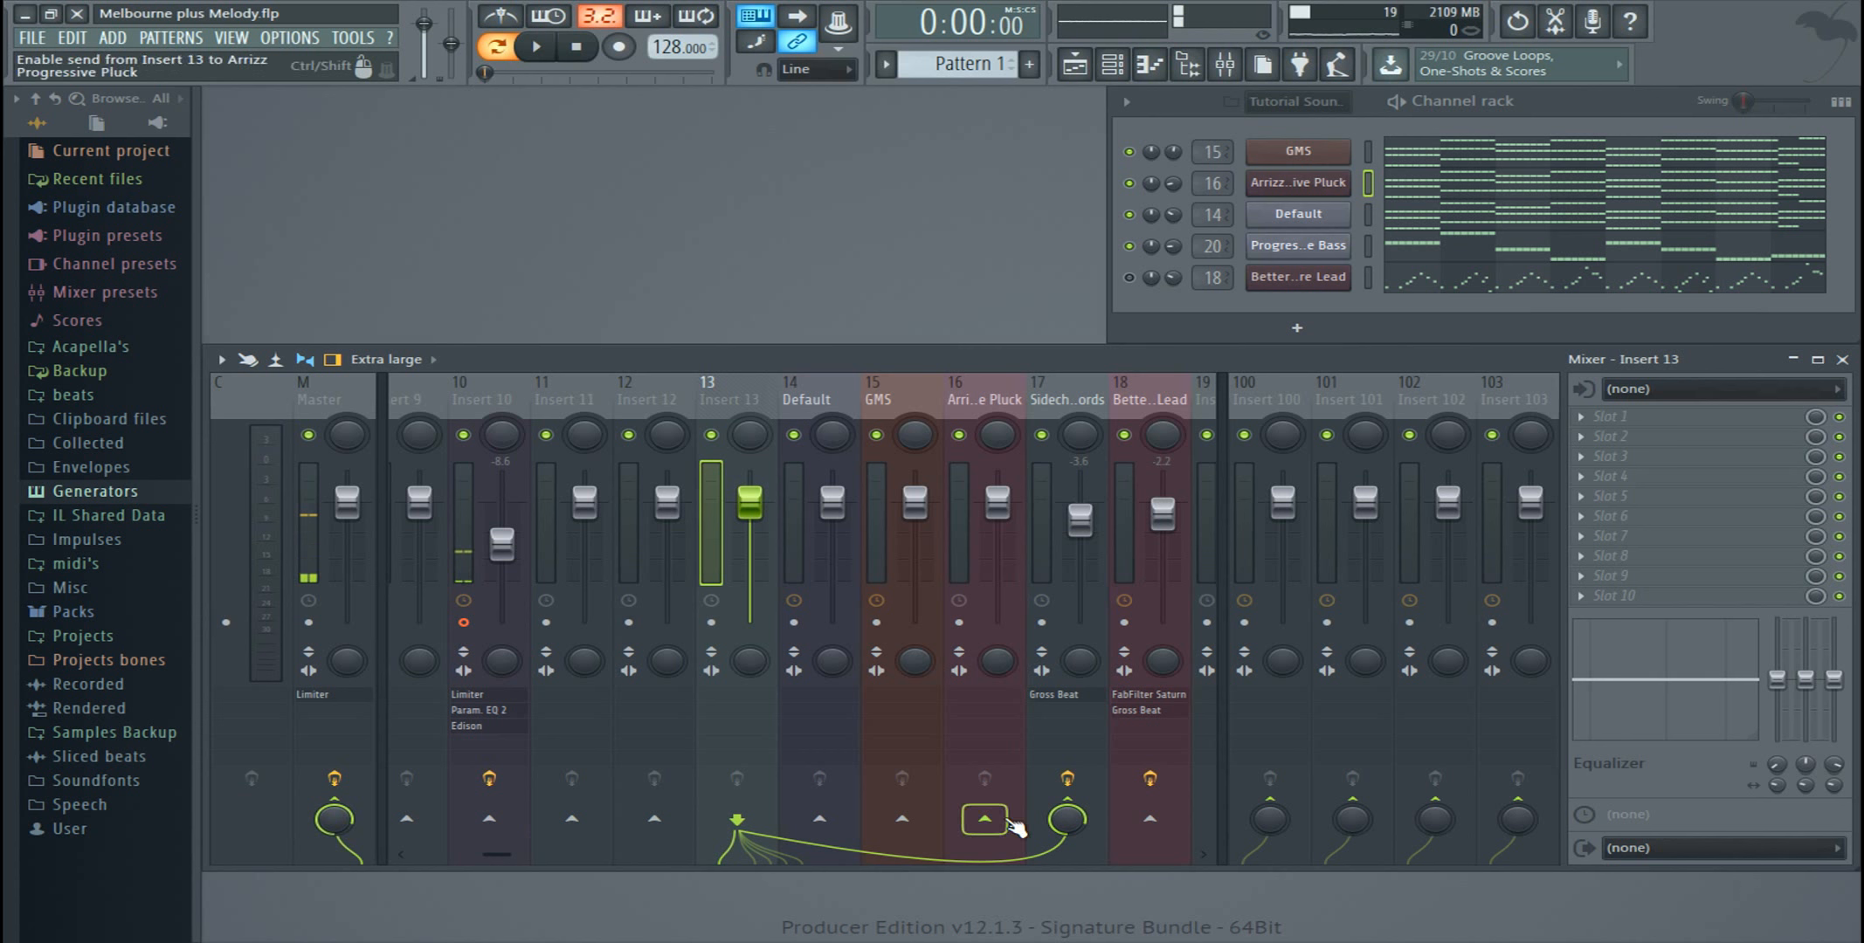
click(1065, 798)
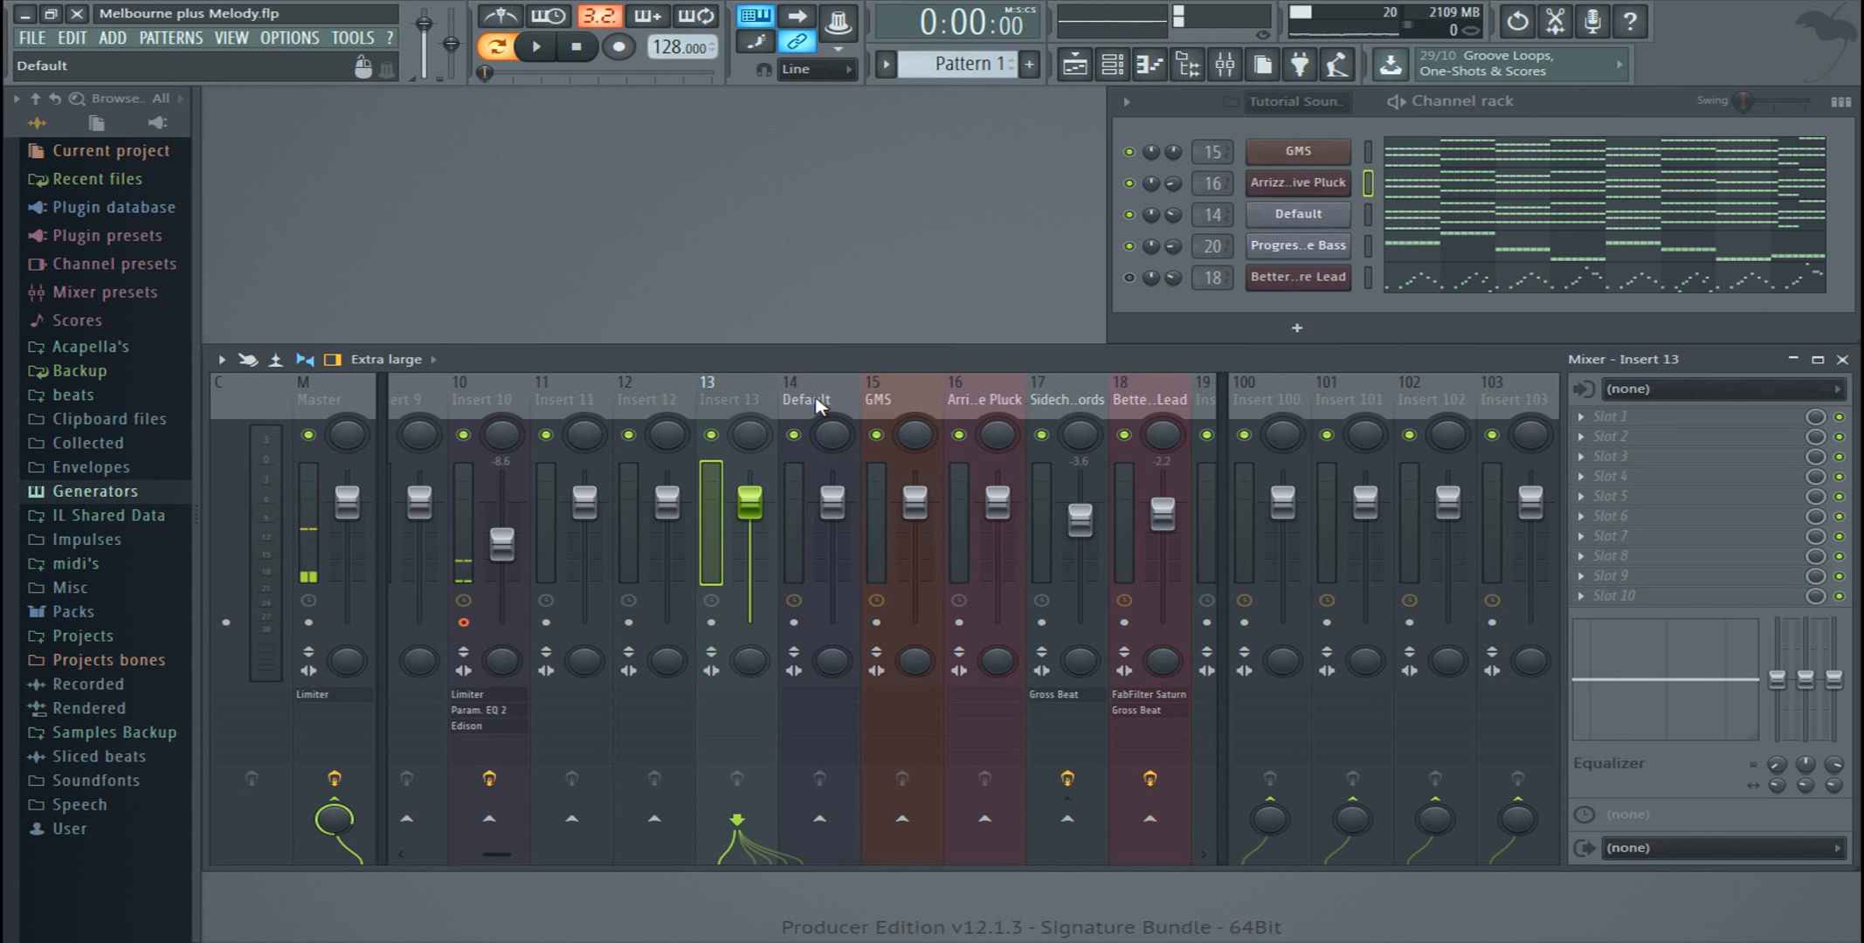
Step: Open Gross Beat on the Sidechain Chords track, bring its window fully into view, and examine the Sidechain volume curve
drag(819, 399, 980, 402)
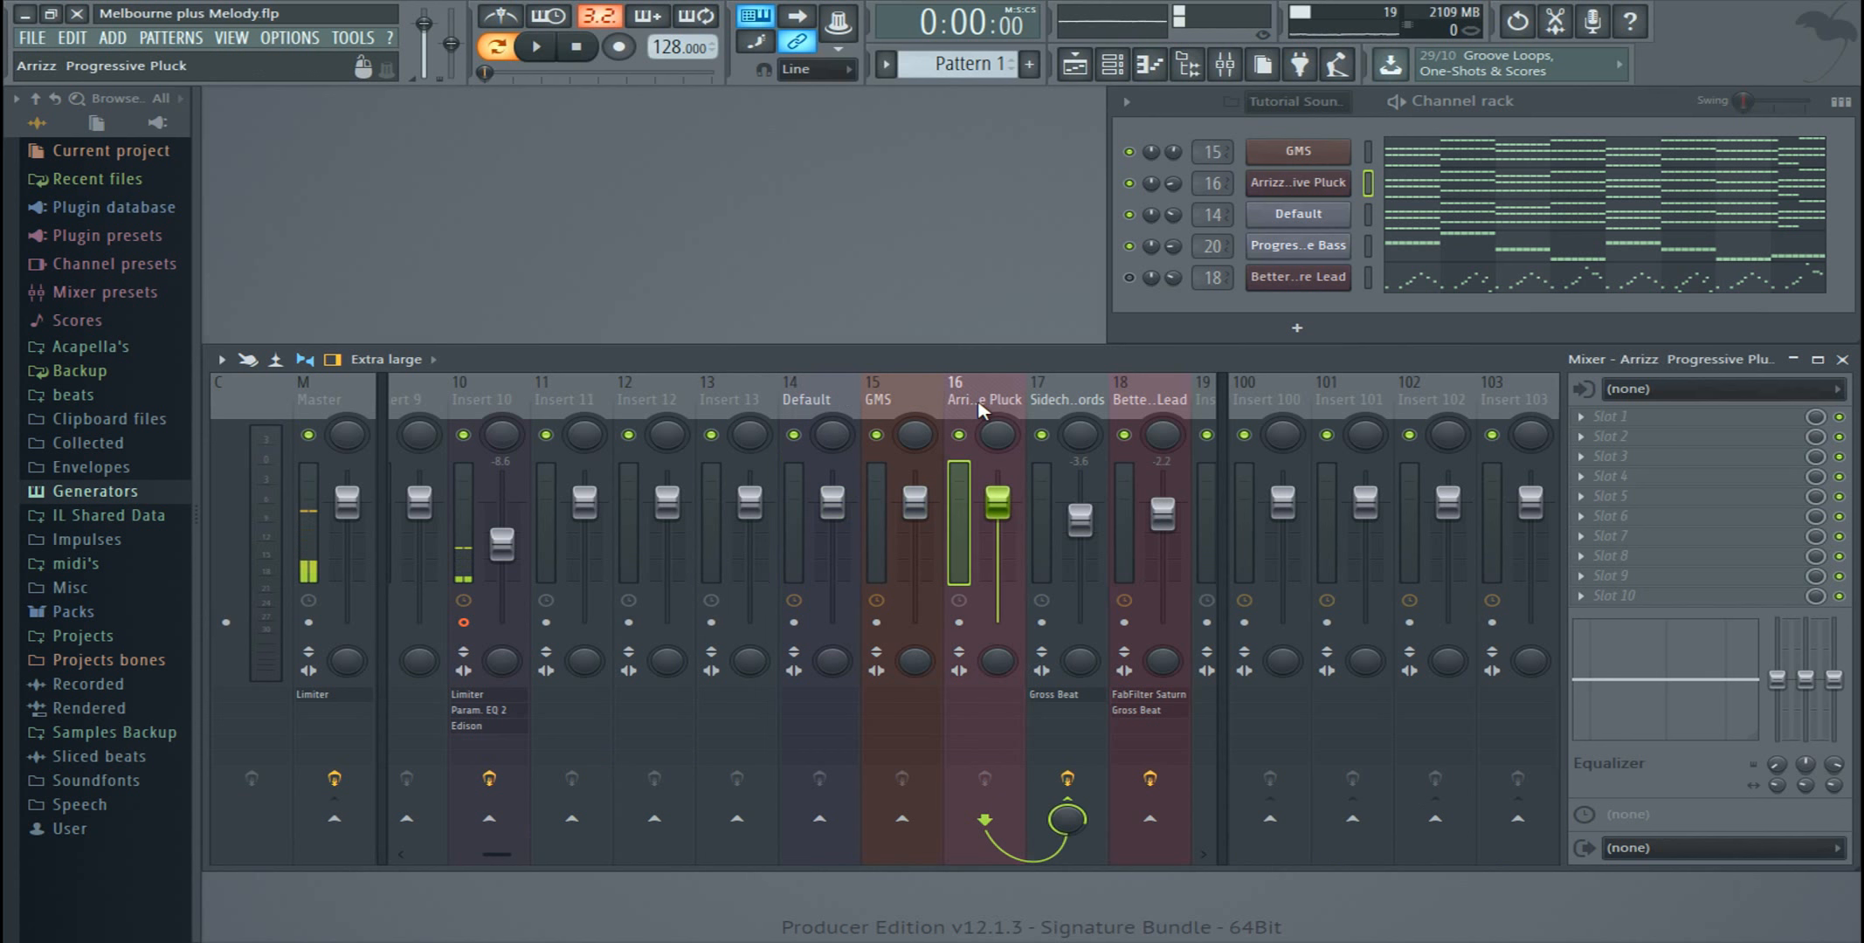
click(1059, 396)
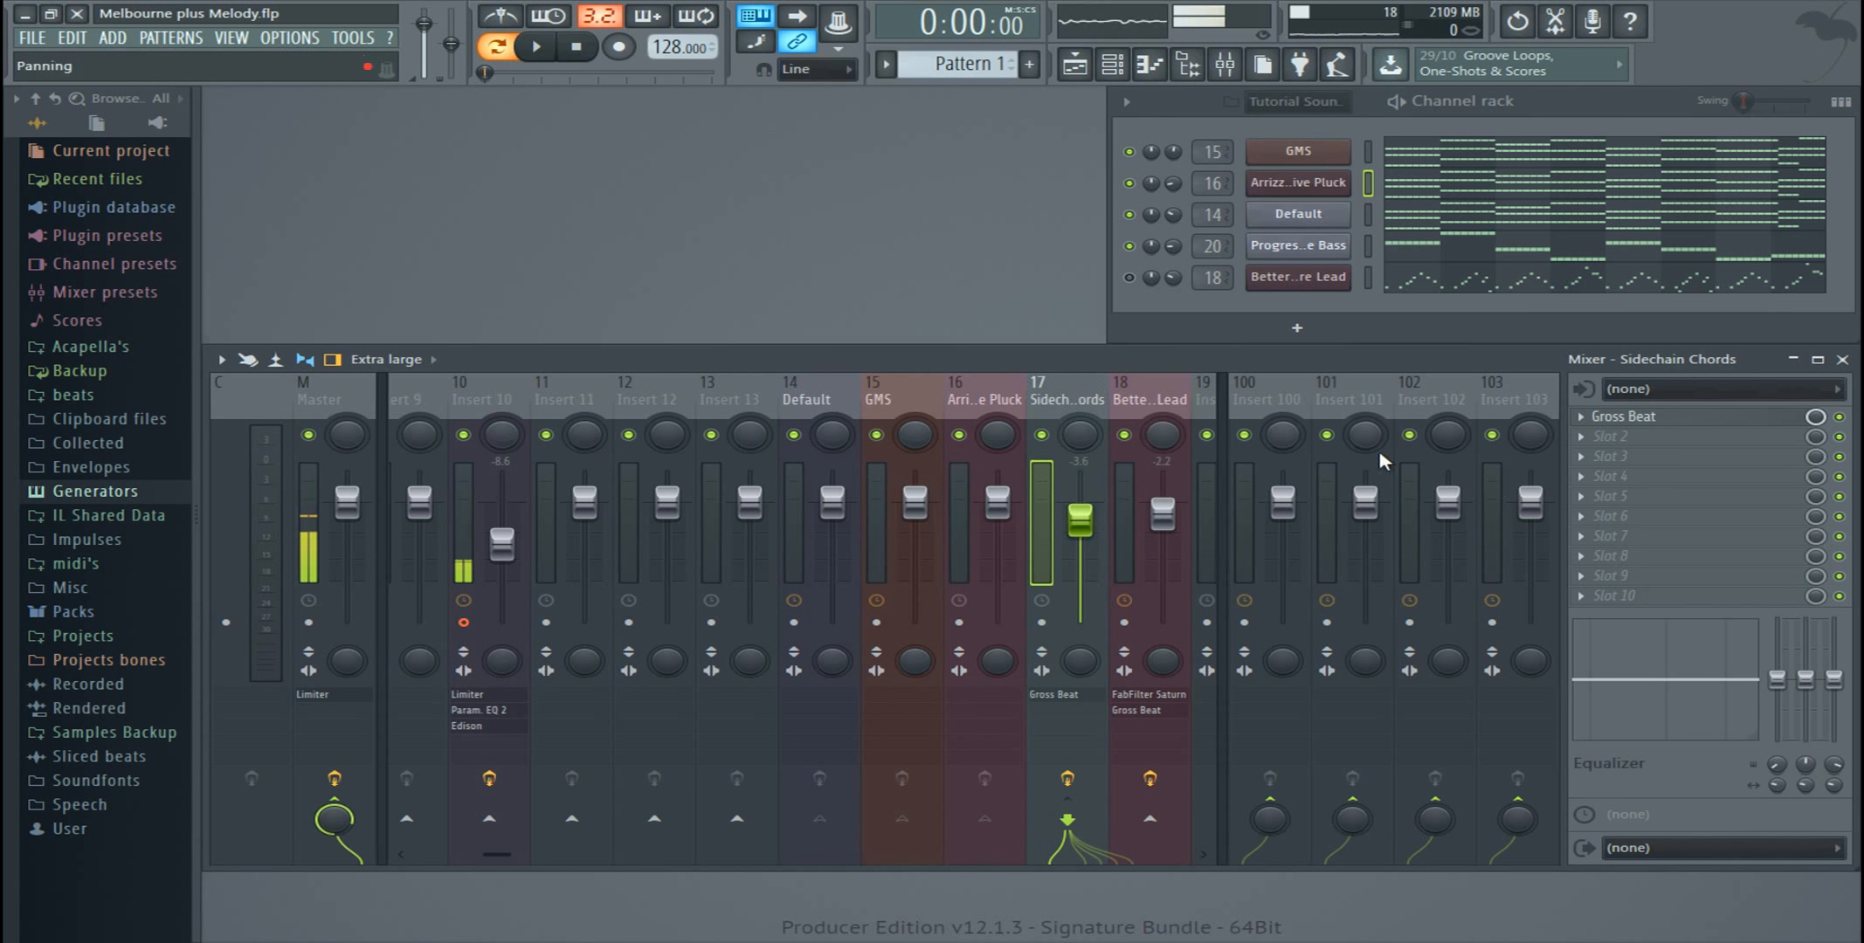
click(1616, 420)
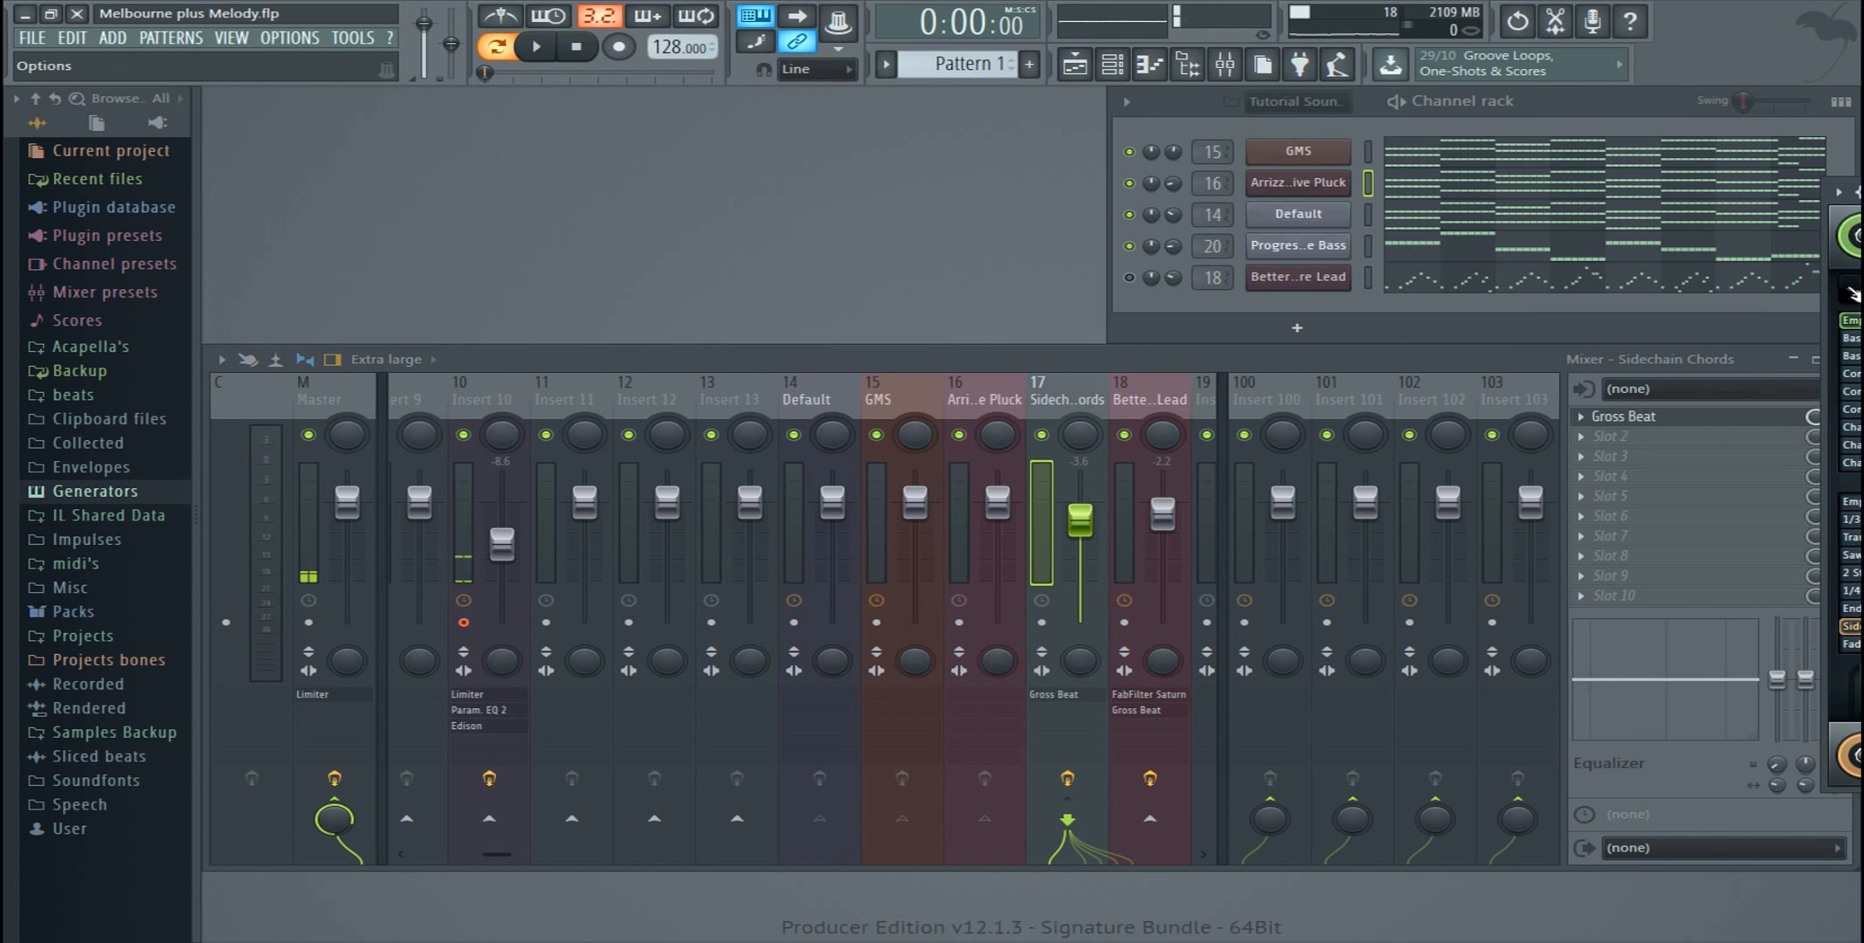
click(1838, 189)
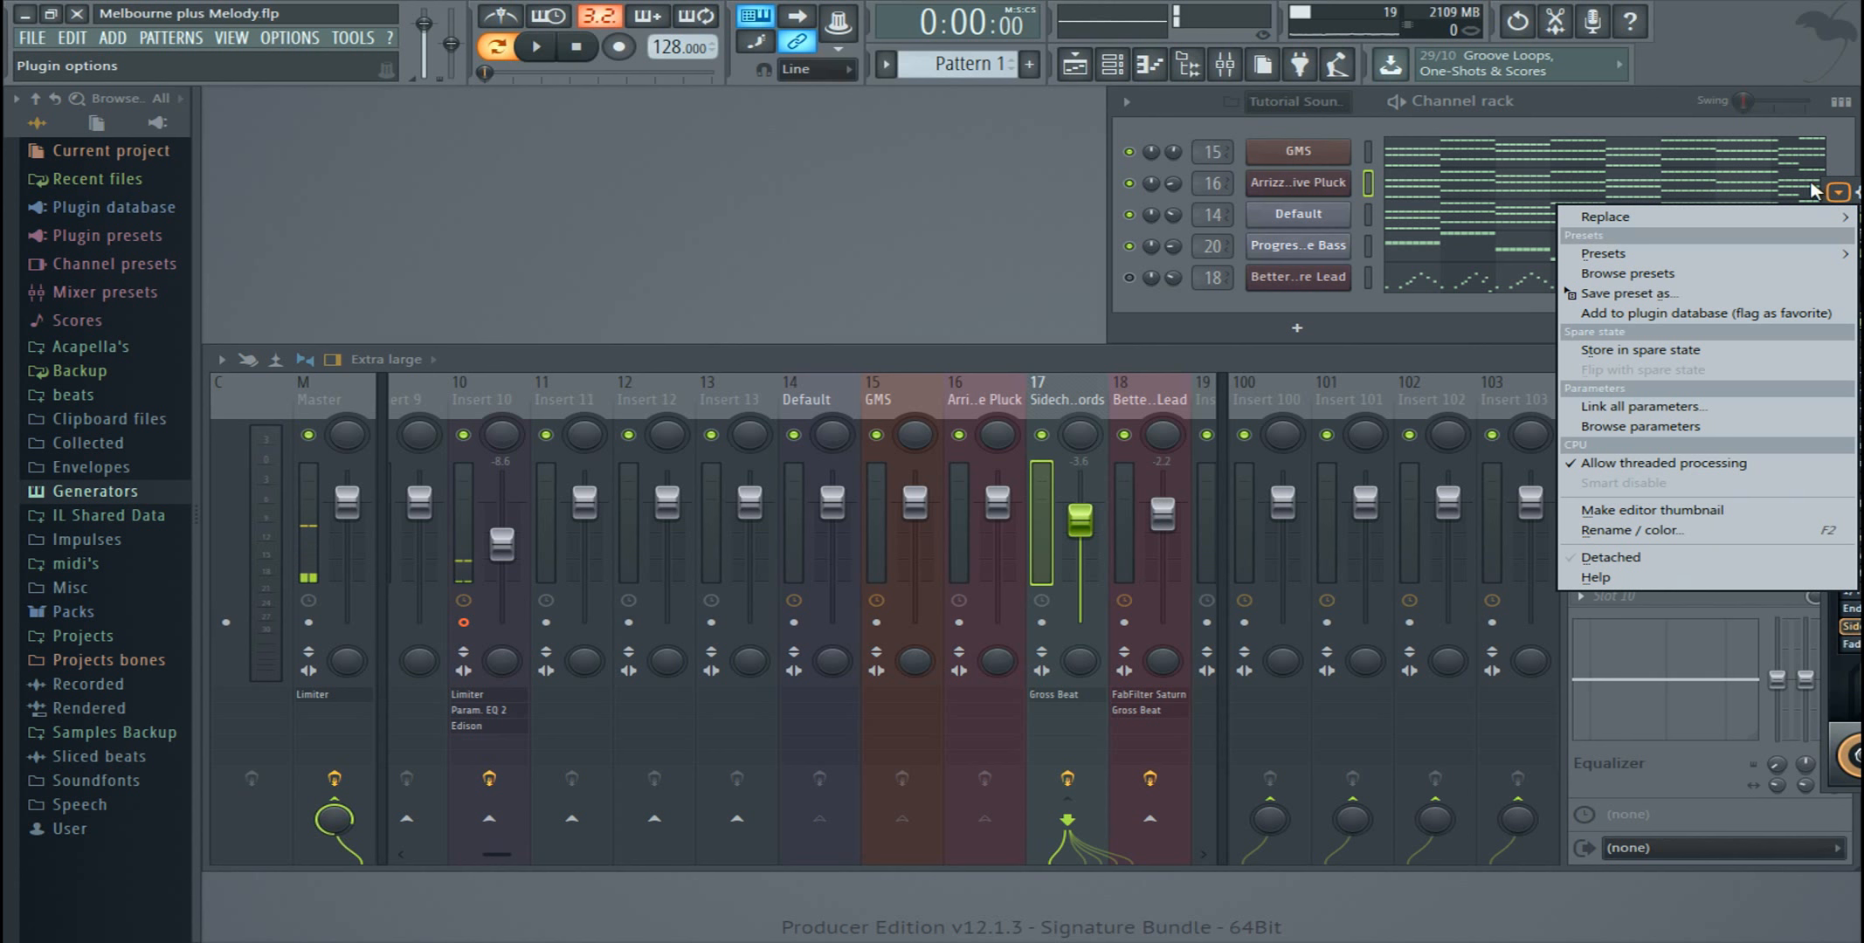
click(1830, 196)
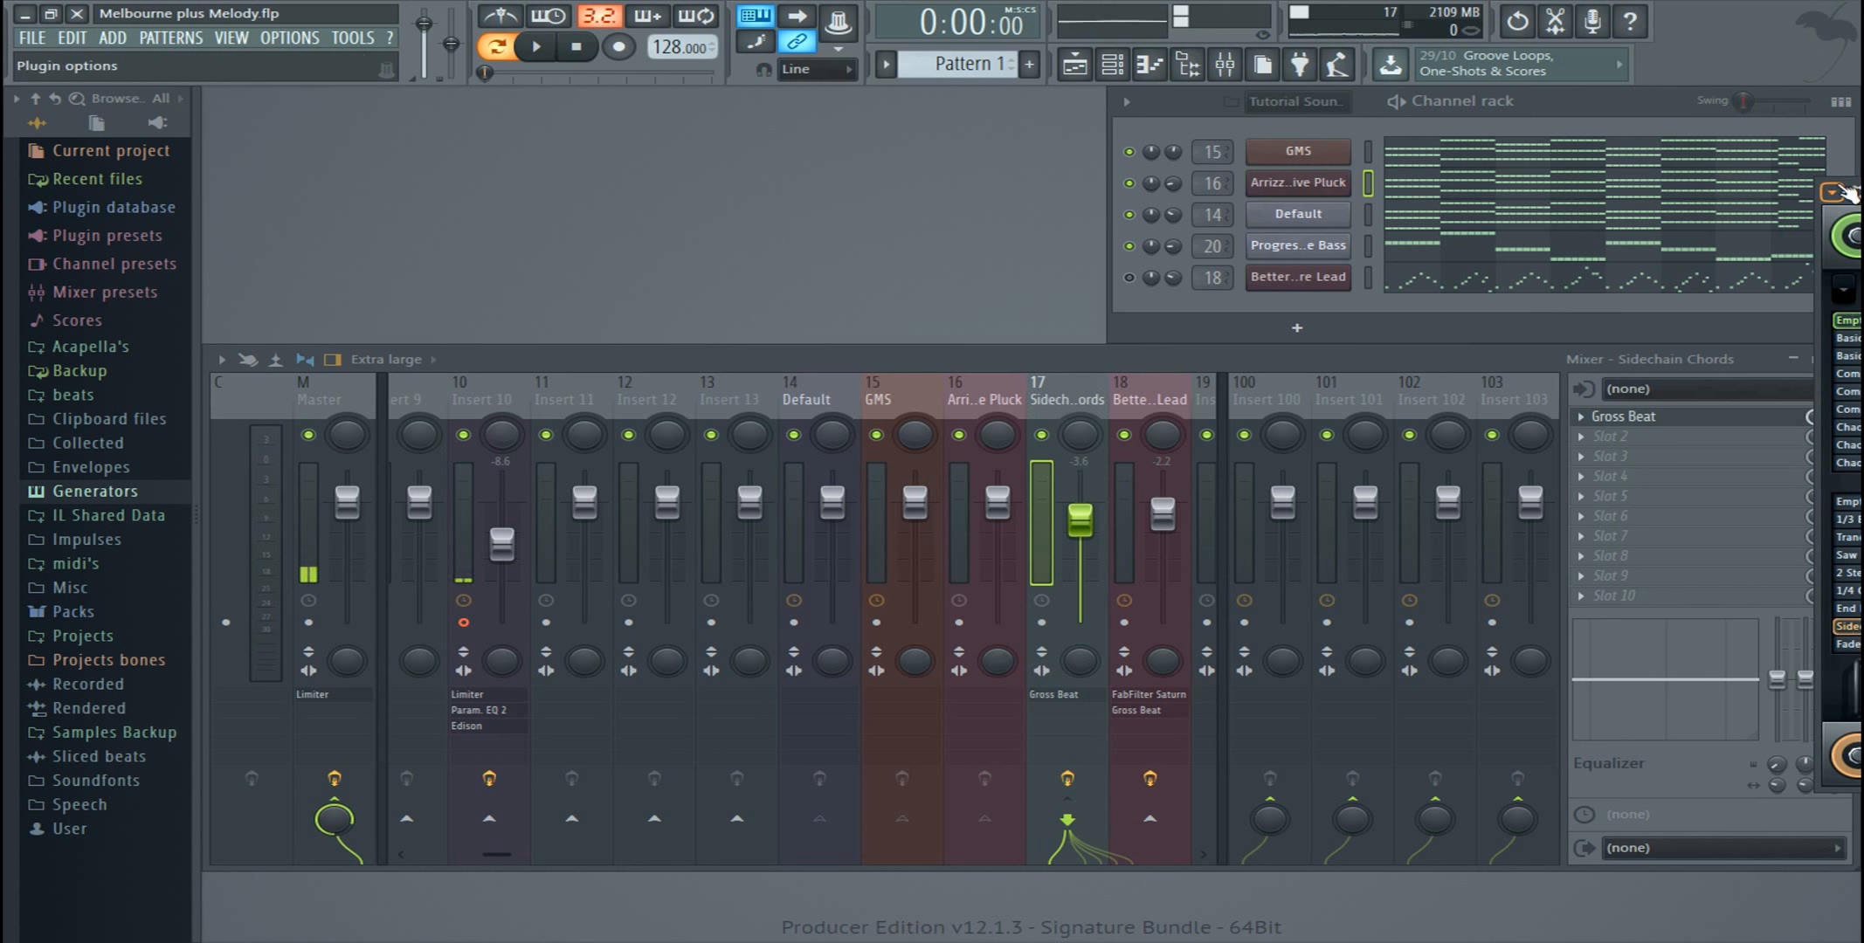
drag(1851, 190, 539, 194)
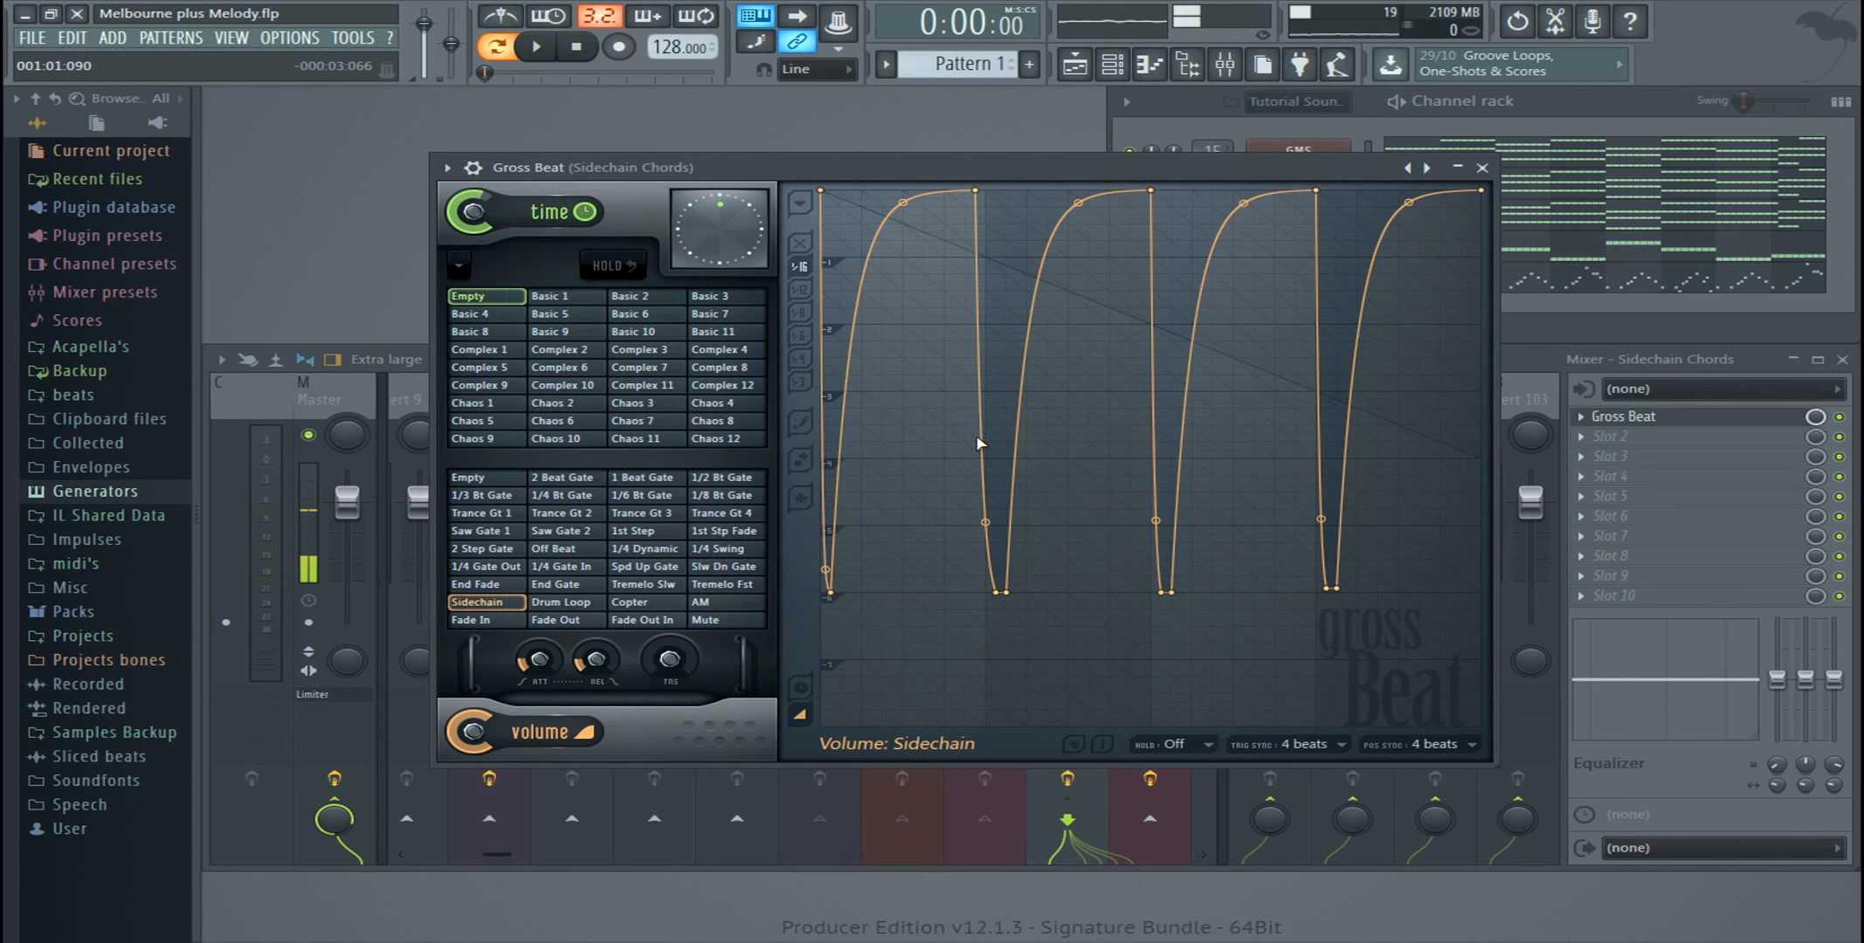
drag(973, 172, 844, 199)
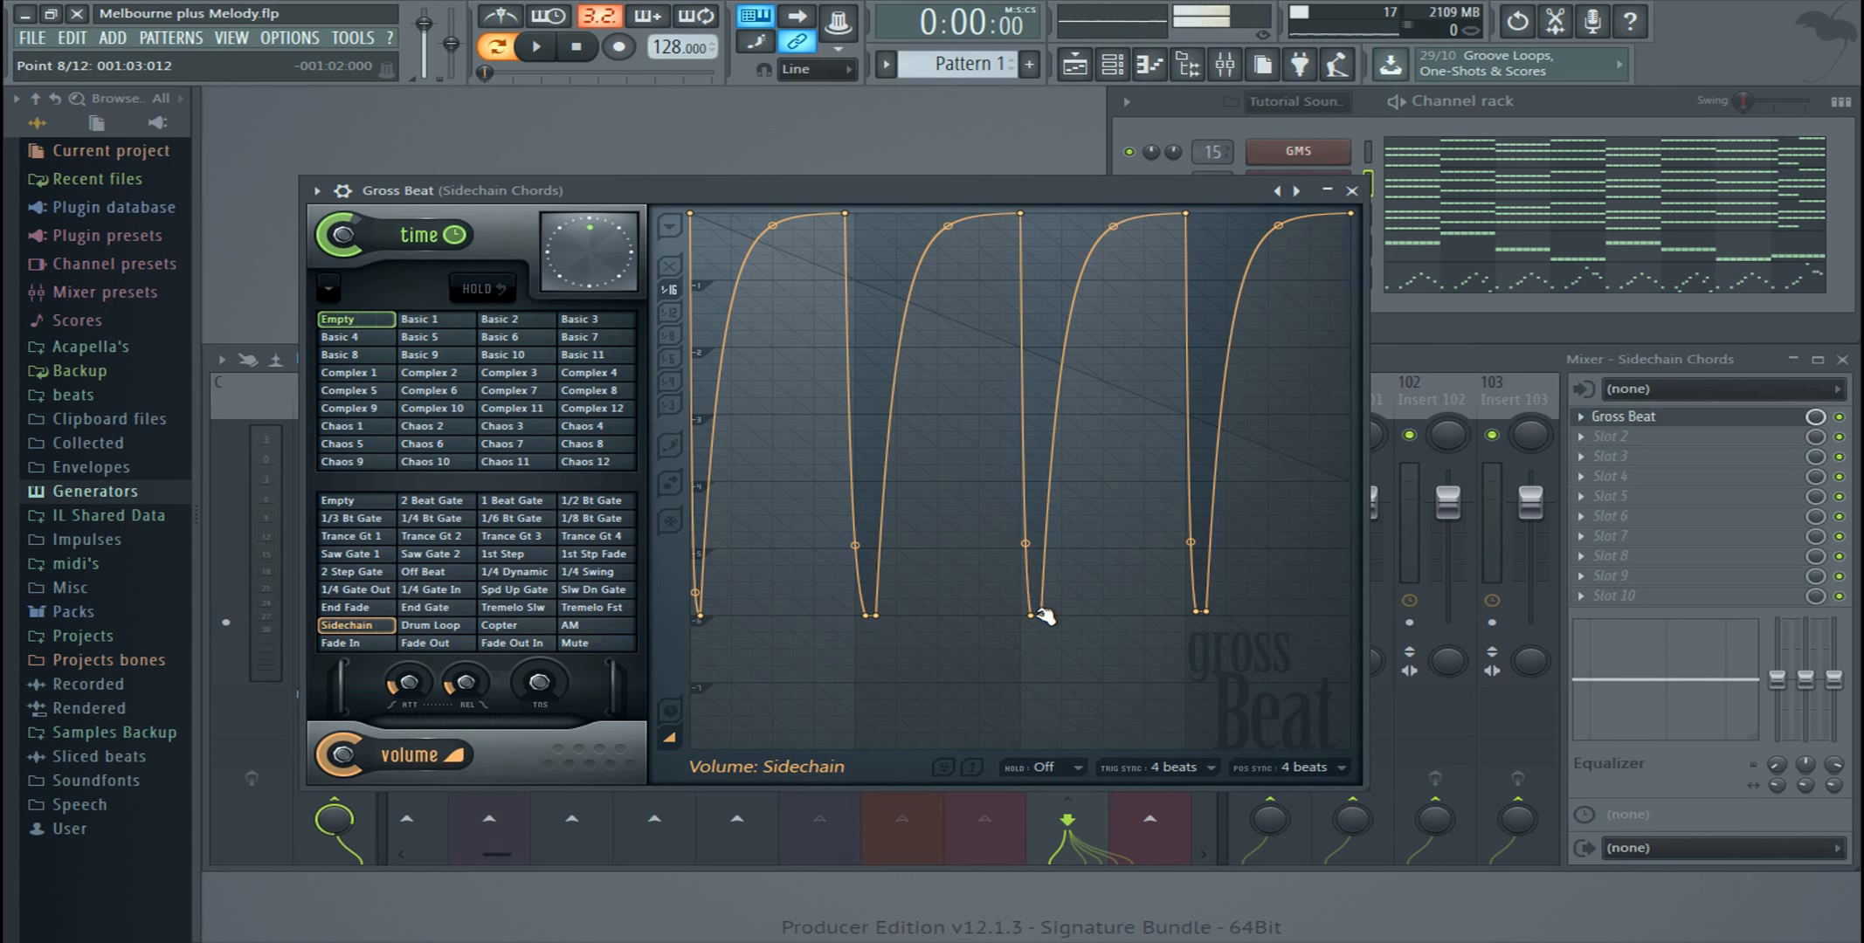
click(1352, 191)
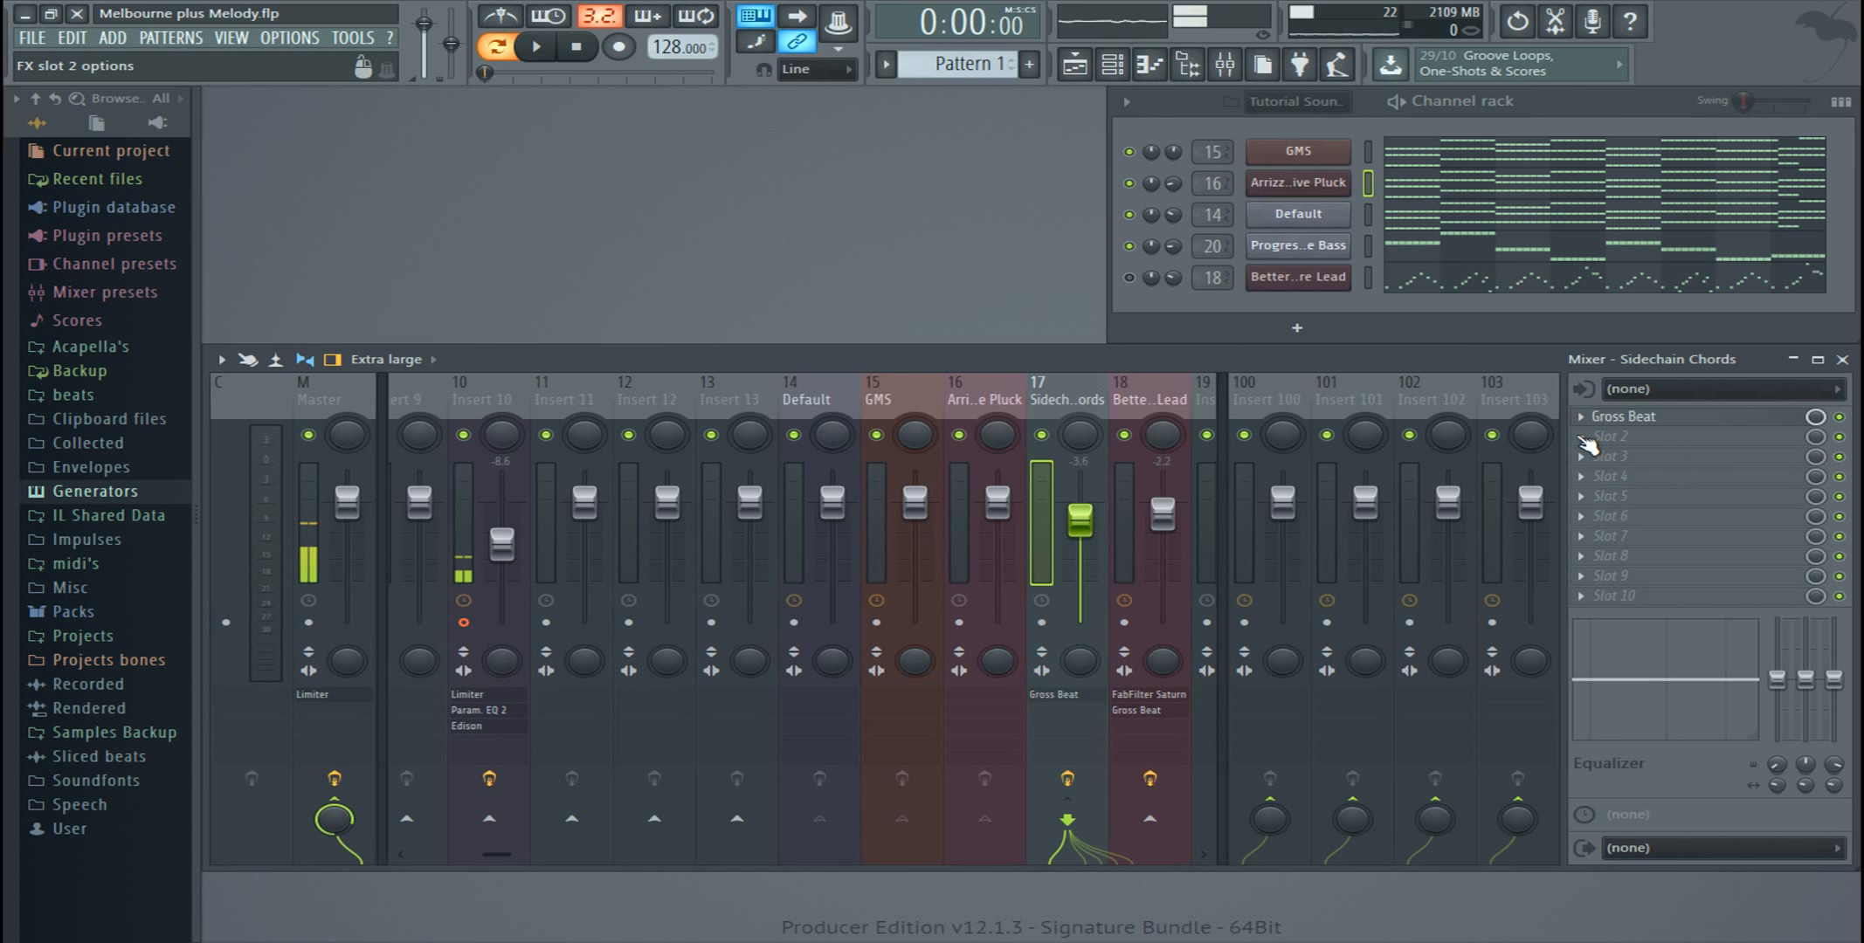
Step: Reopen Gross Beat and play the pattern briefly to hear the sidechained chords, closing the plugin when done
click(1634, 416)
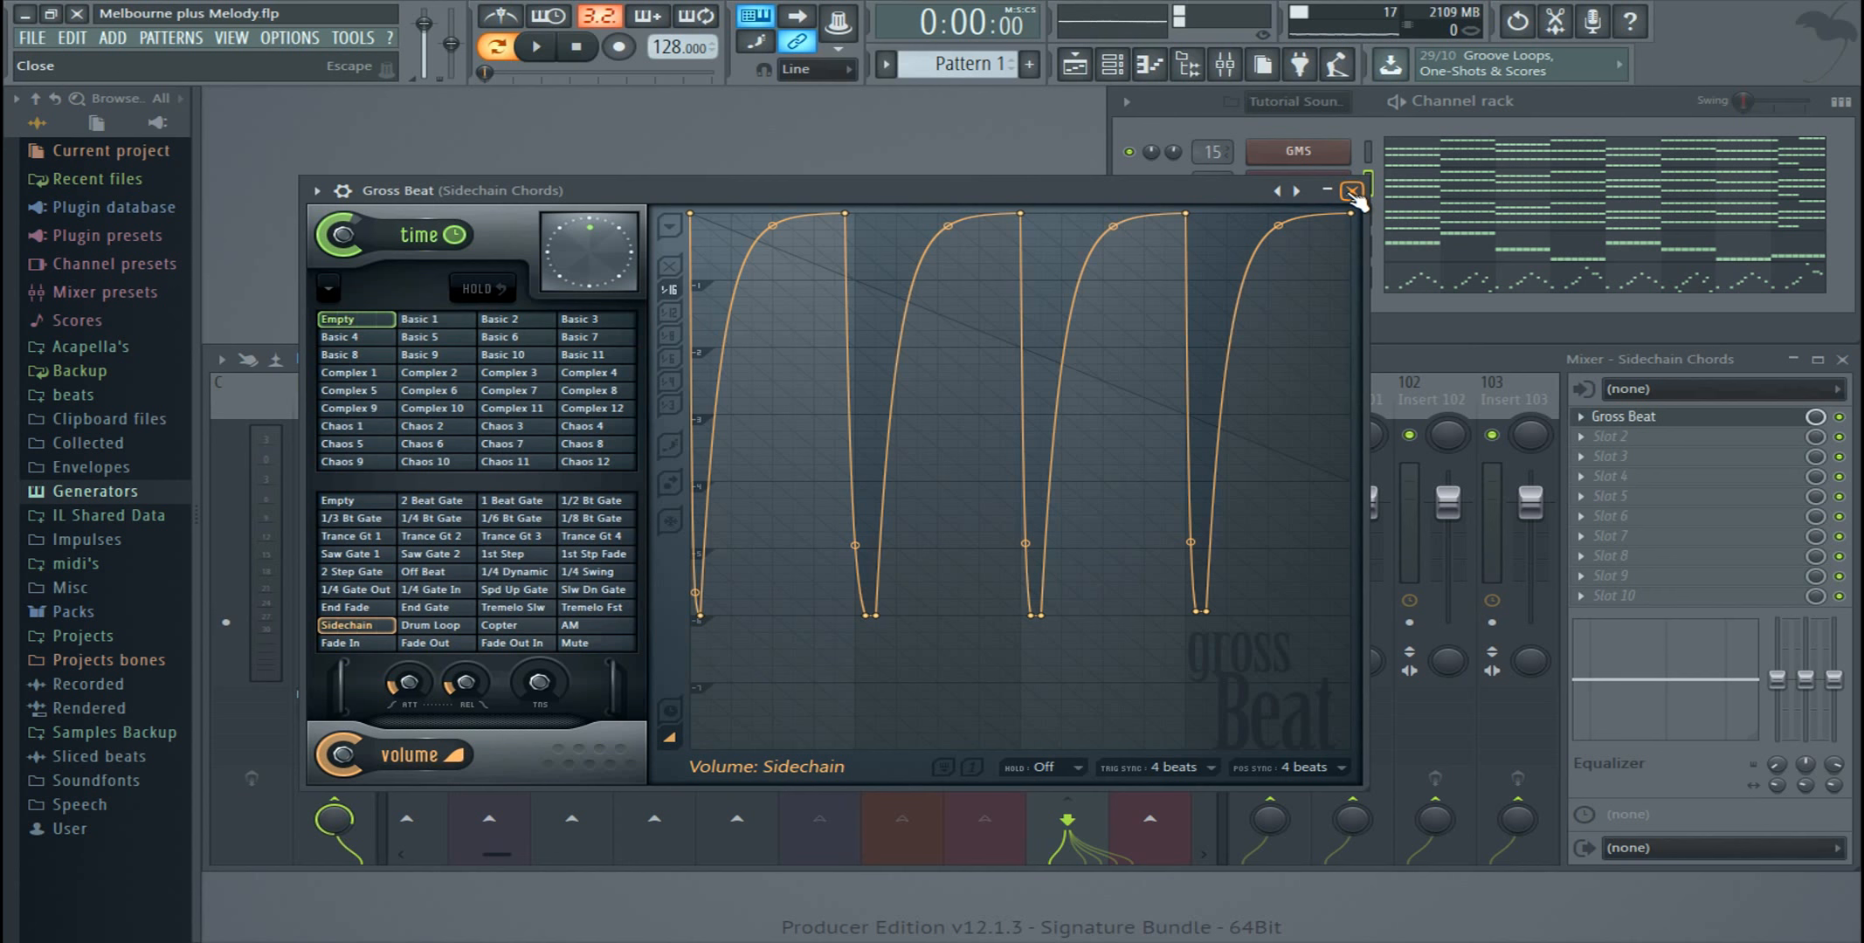
key(space)
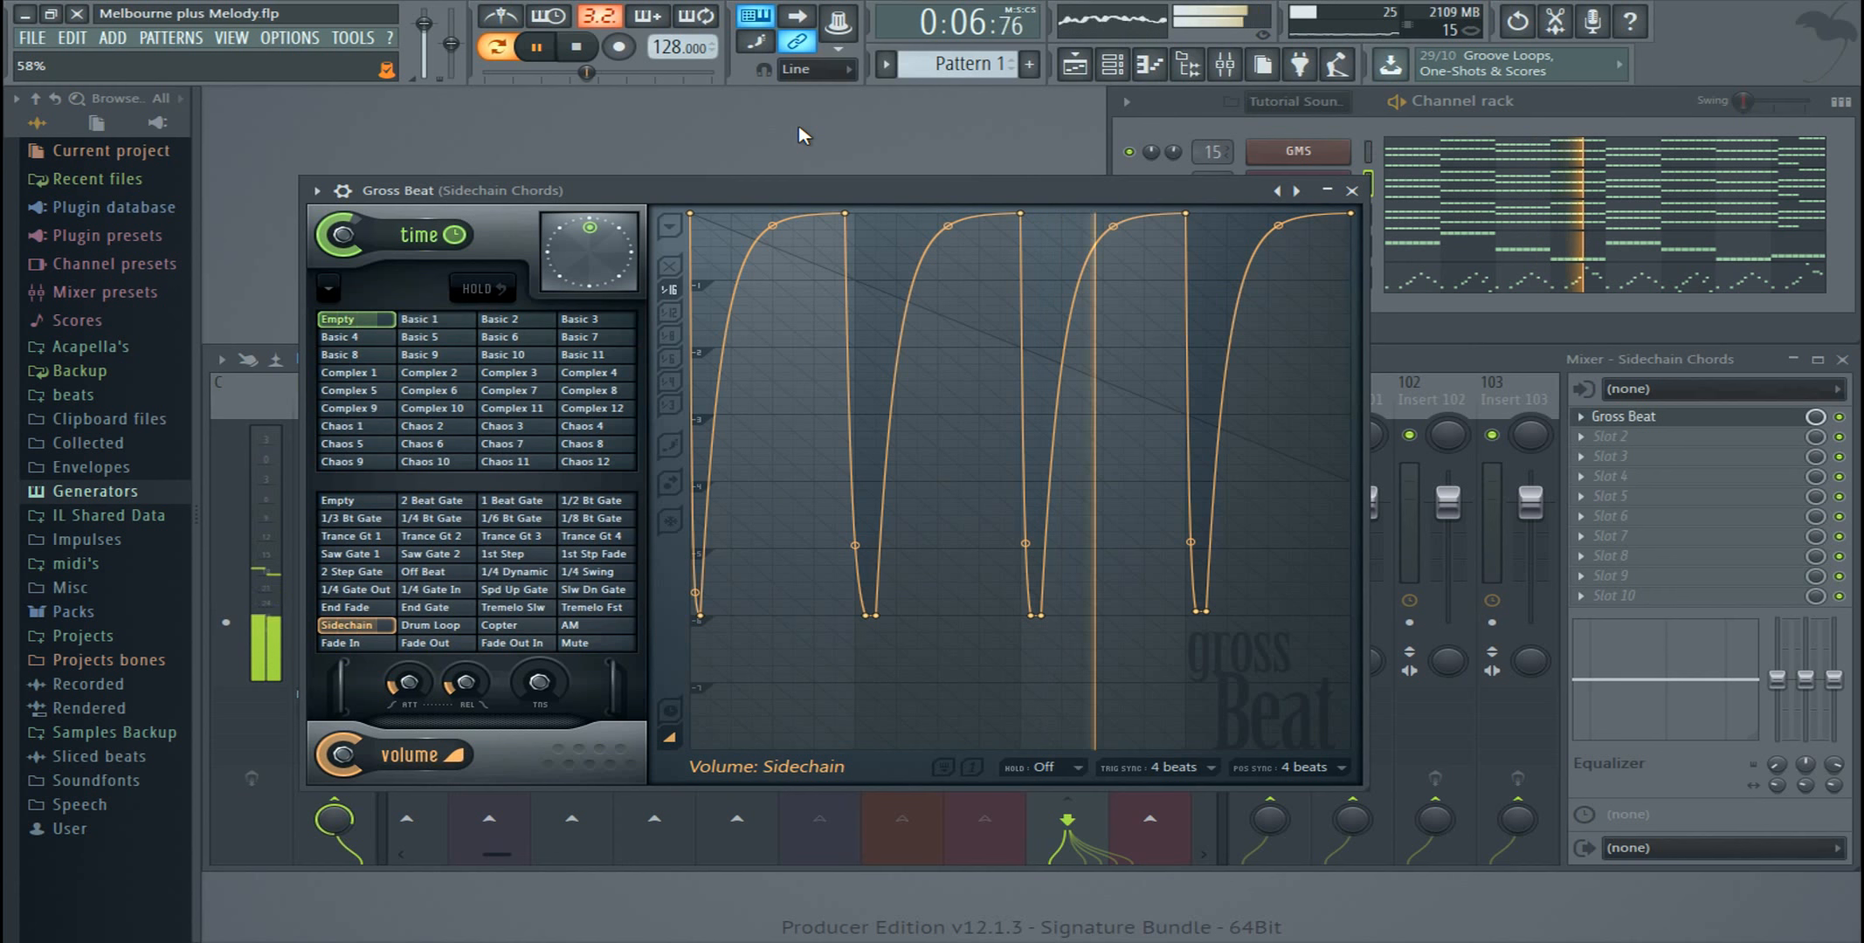
key(space)
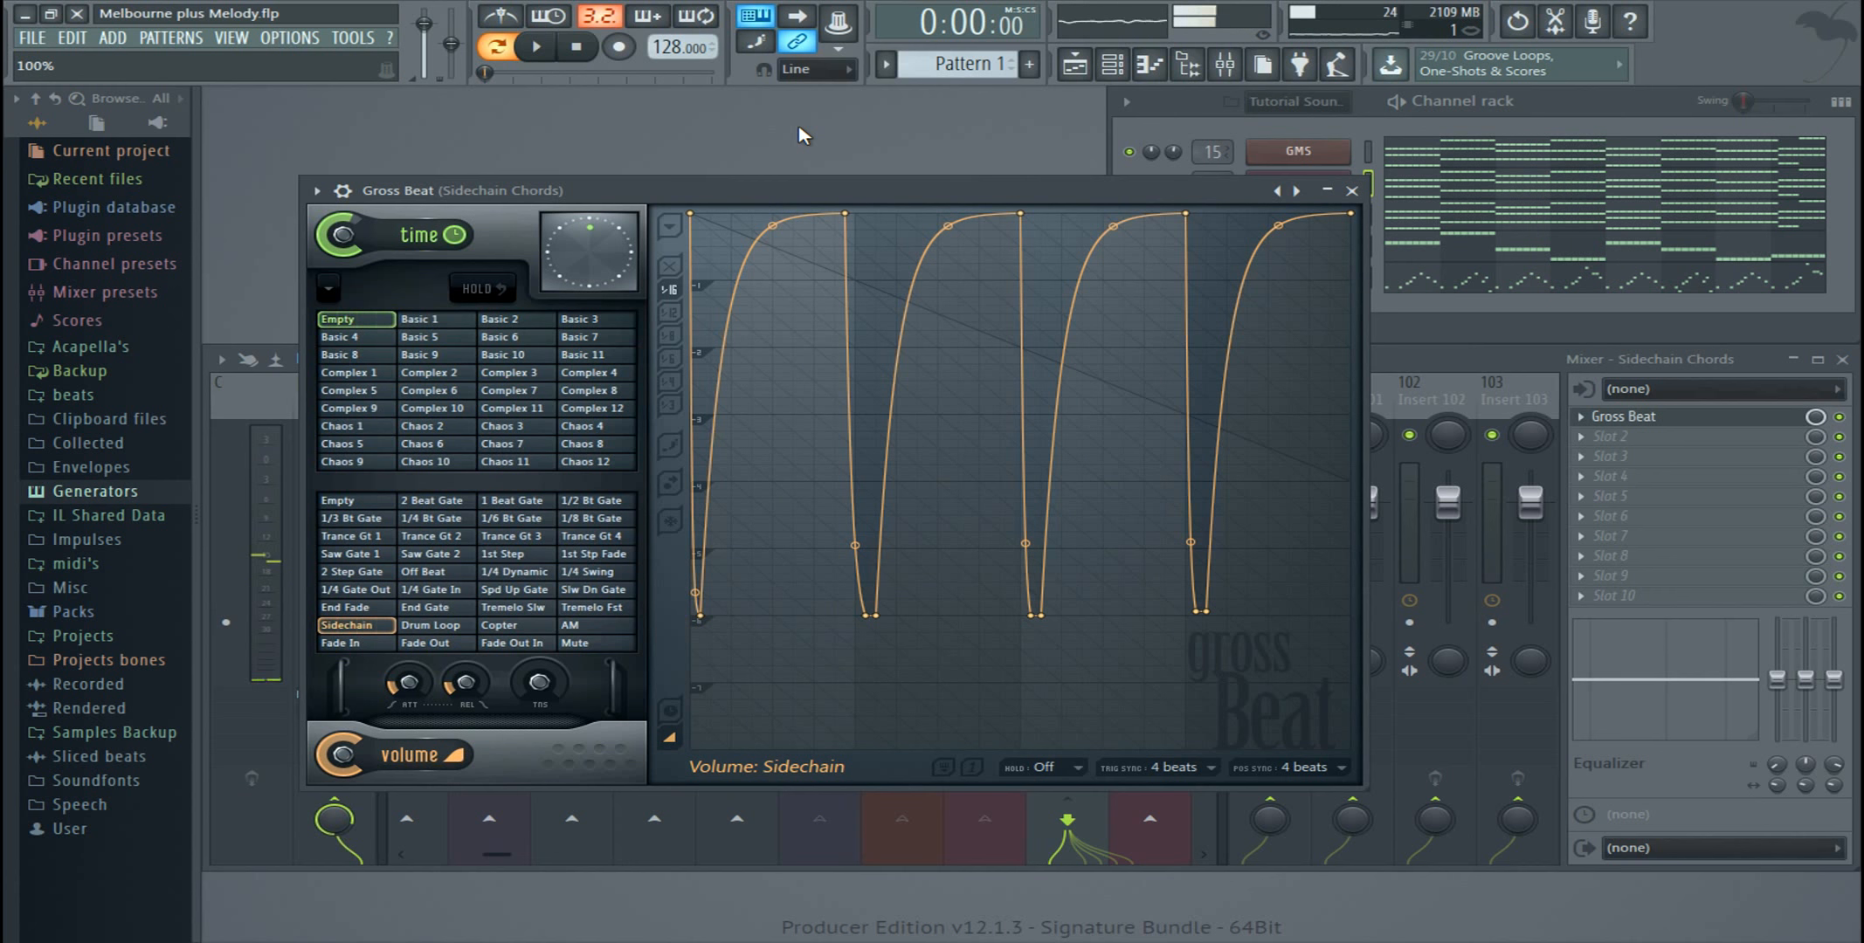
click(1352, 190)
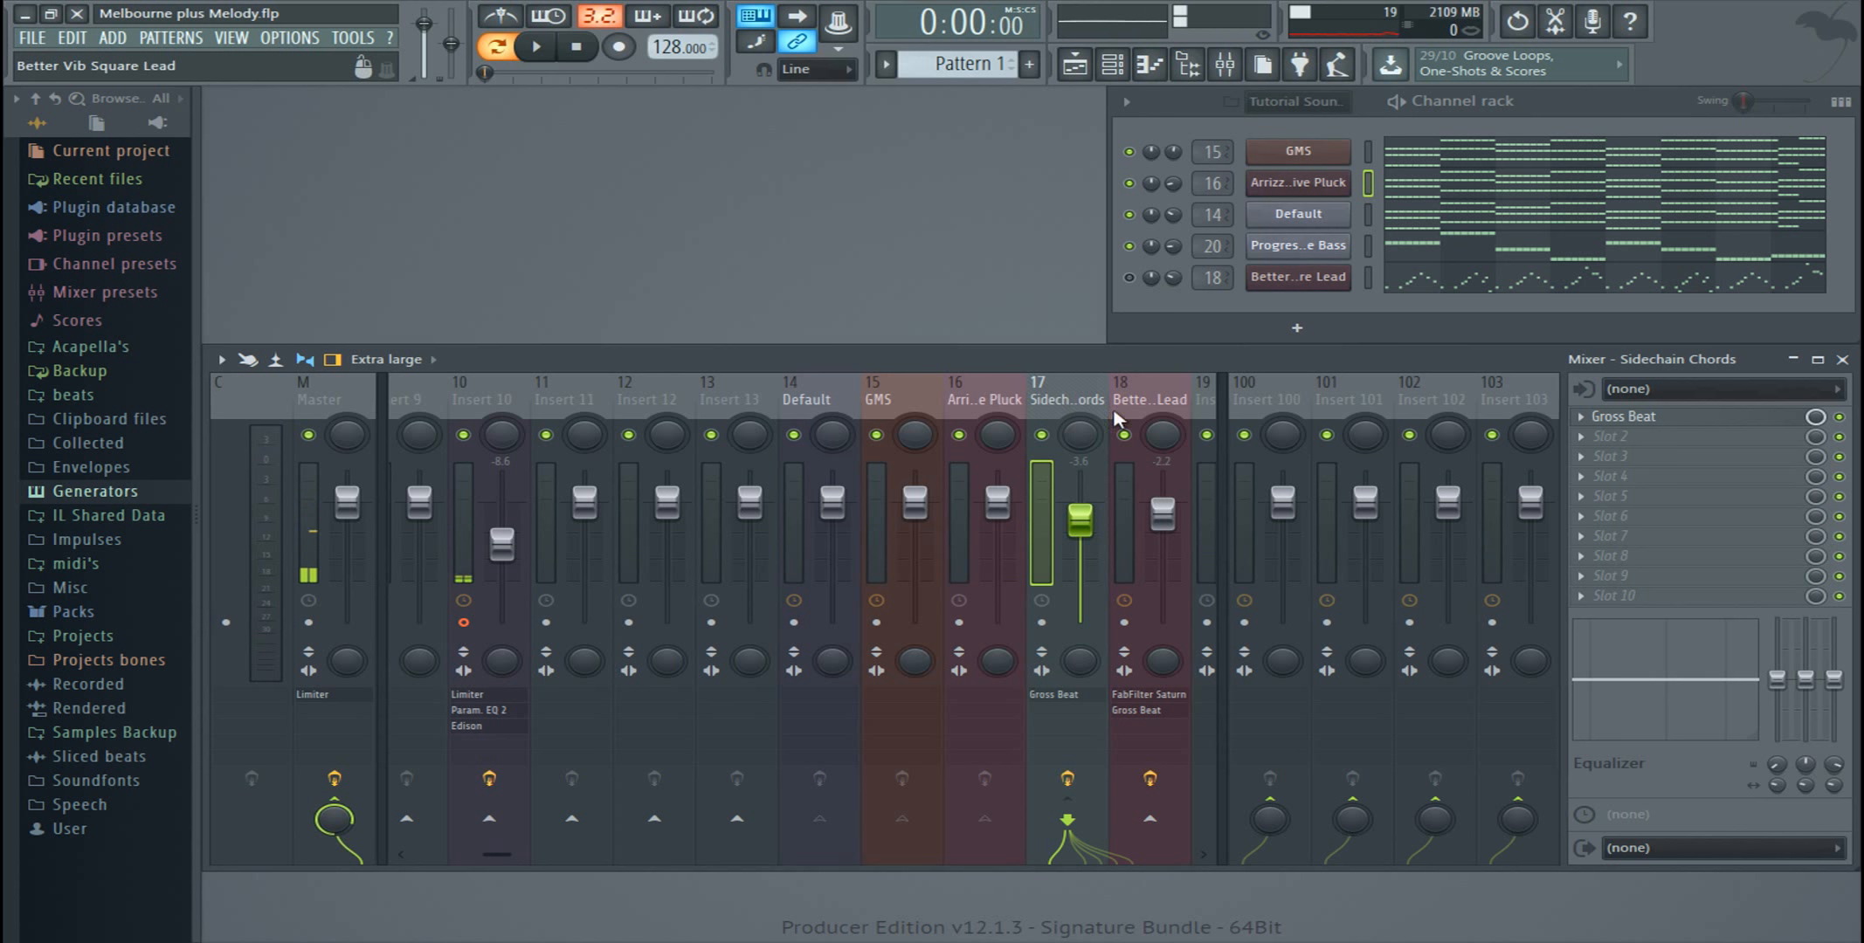
Step: Insert Fruity parametric EQ 2 above Gross Beat on the Sidechain Chords track, and move its window clear of the track names
drag(479, 860, 491, 860)
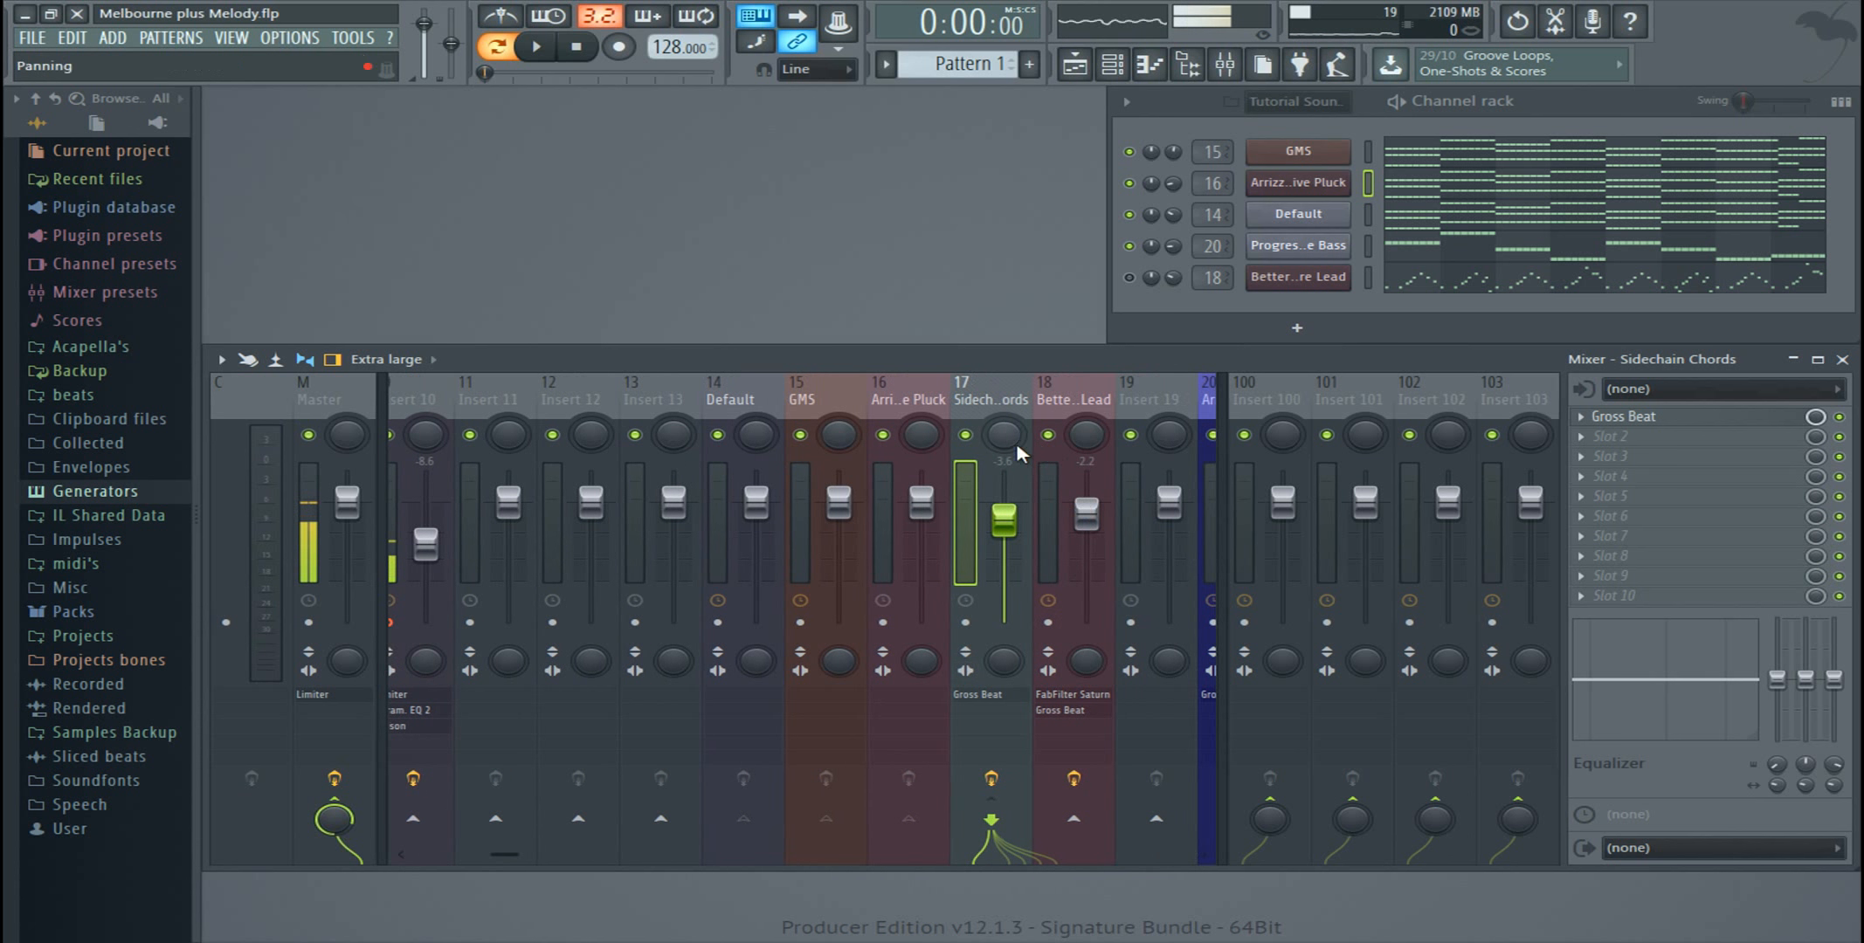
click(931, 402)
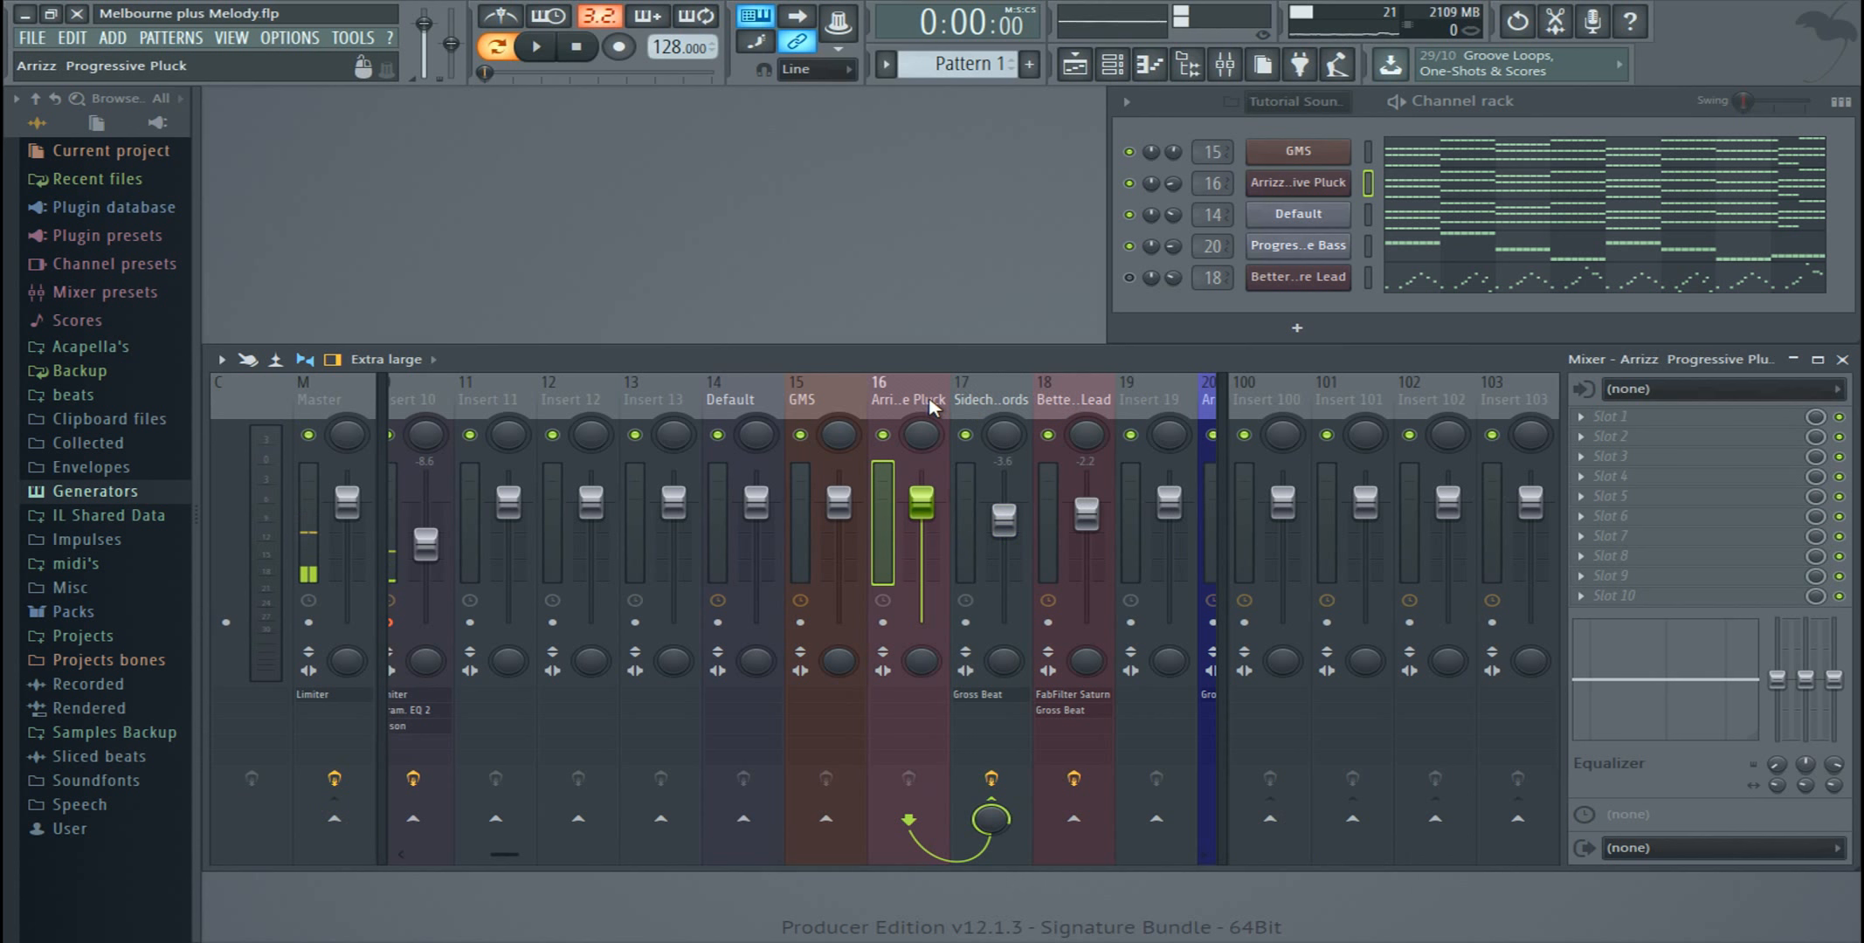
click(798, 403)
drag(866, 401, 978, 402)
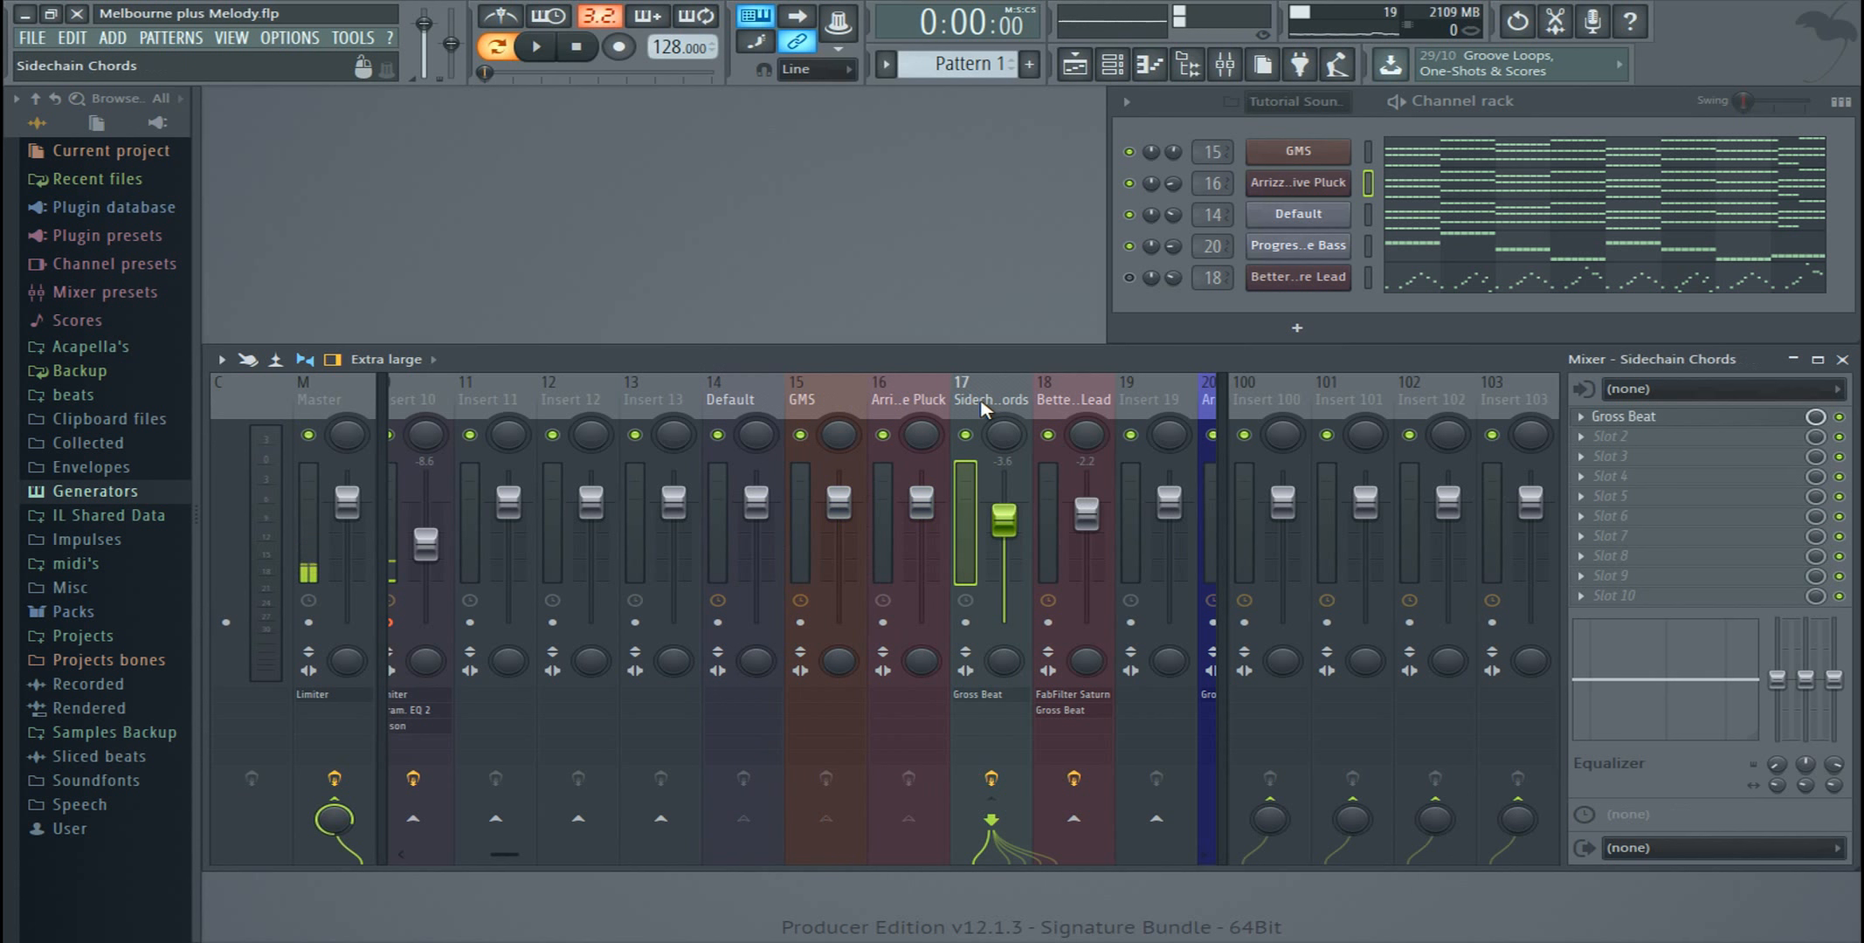
click(1589, 418)
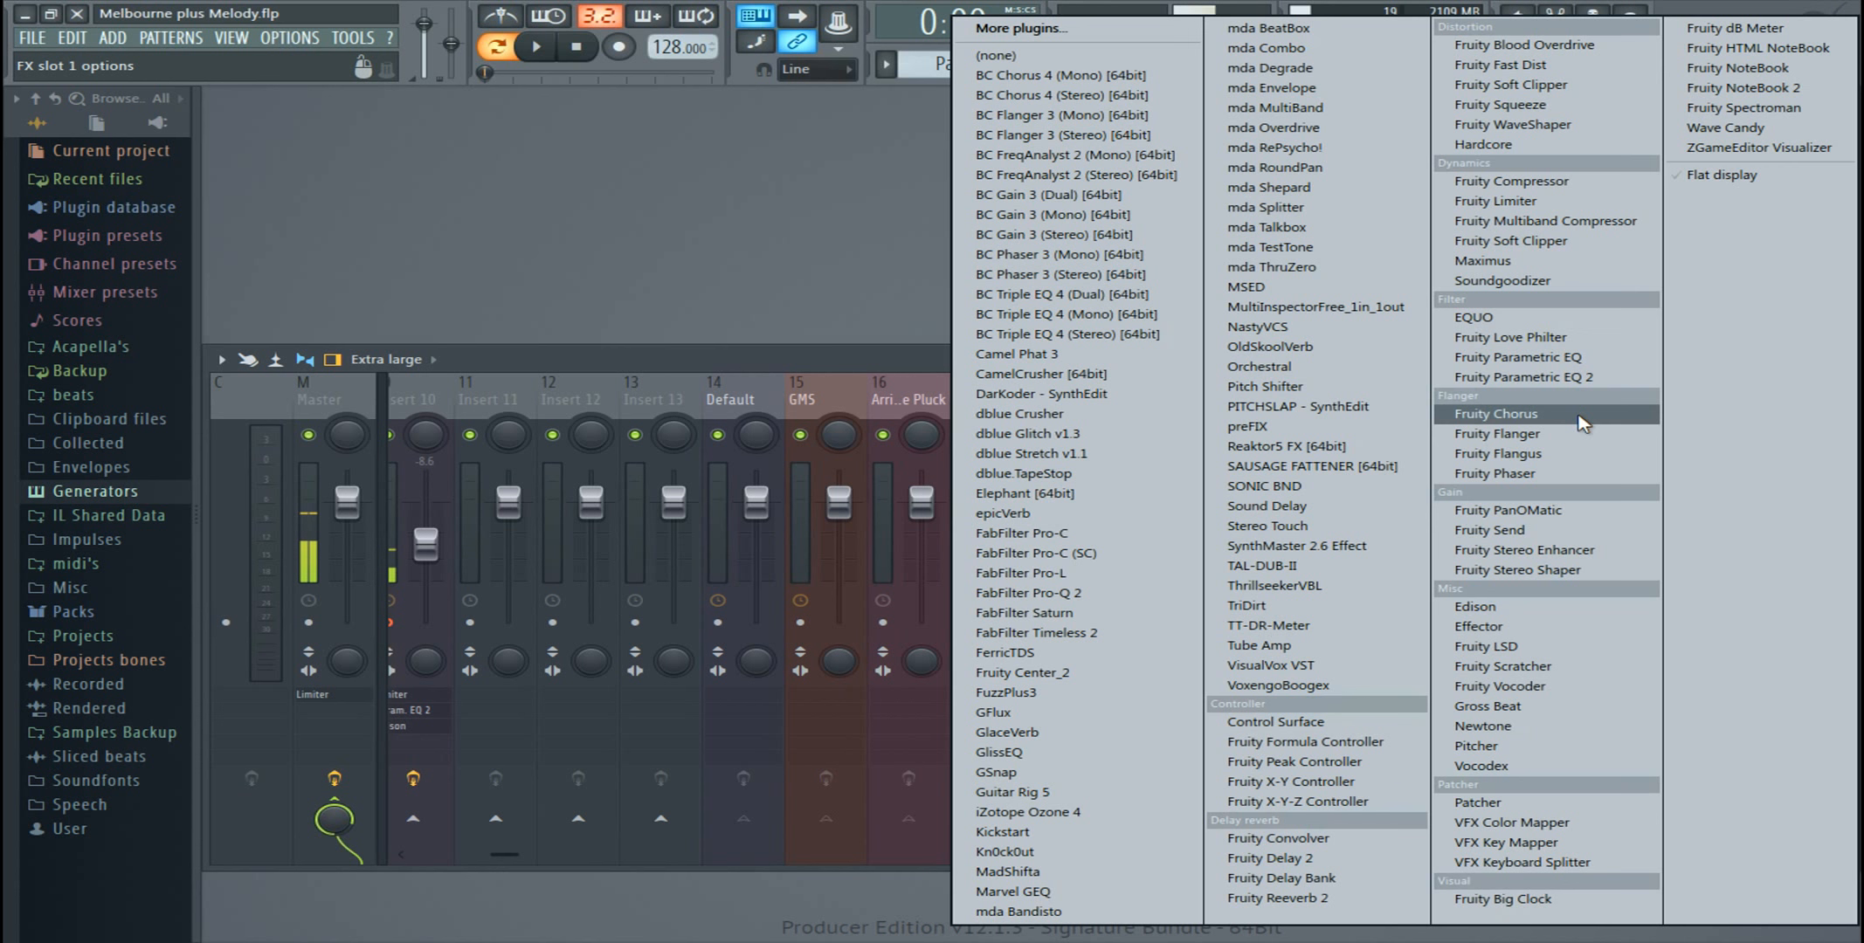
click(1586, 382)
drag(803, 326, 1434, 520)
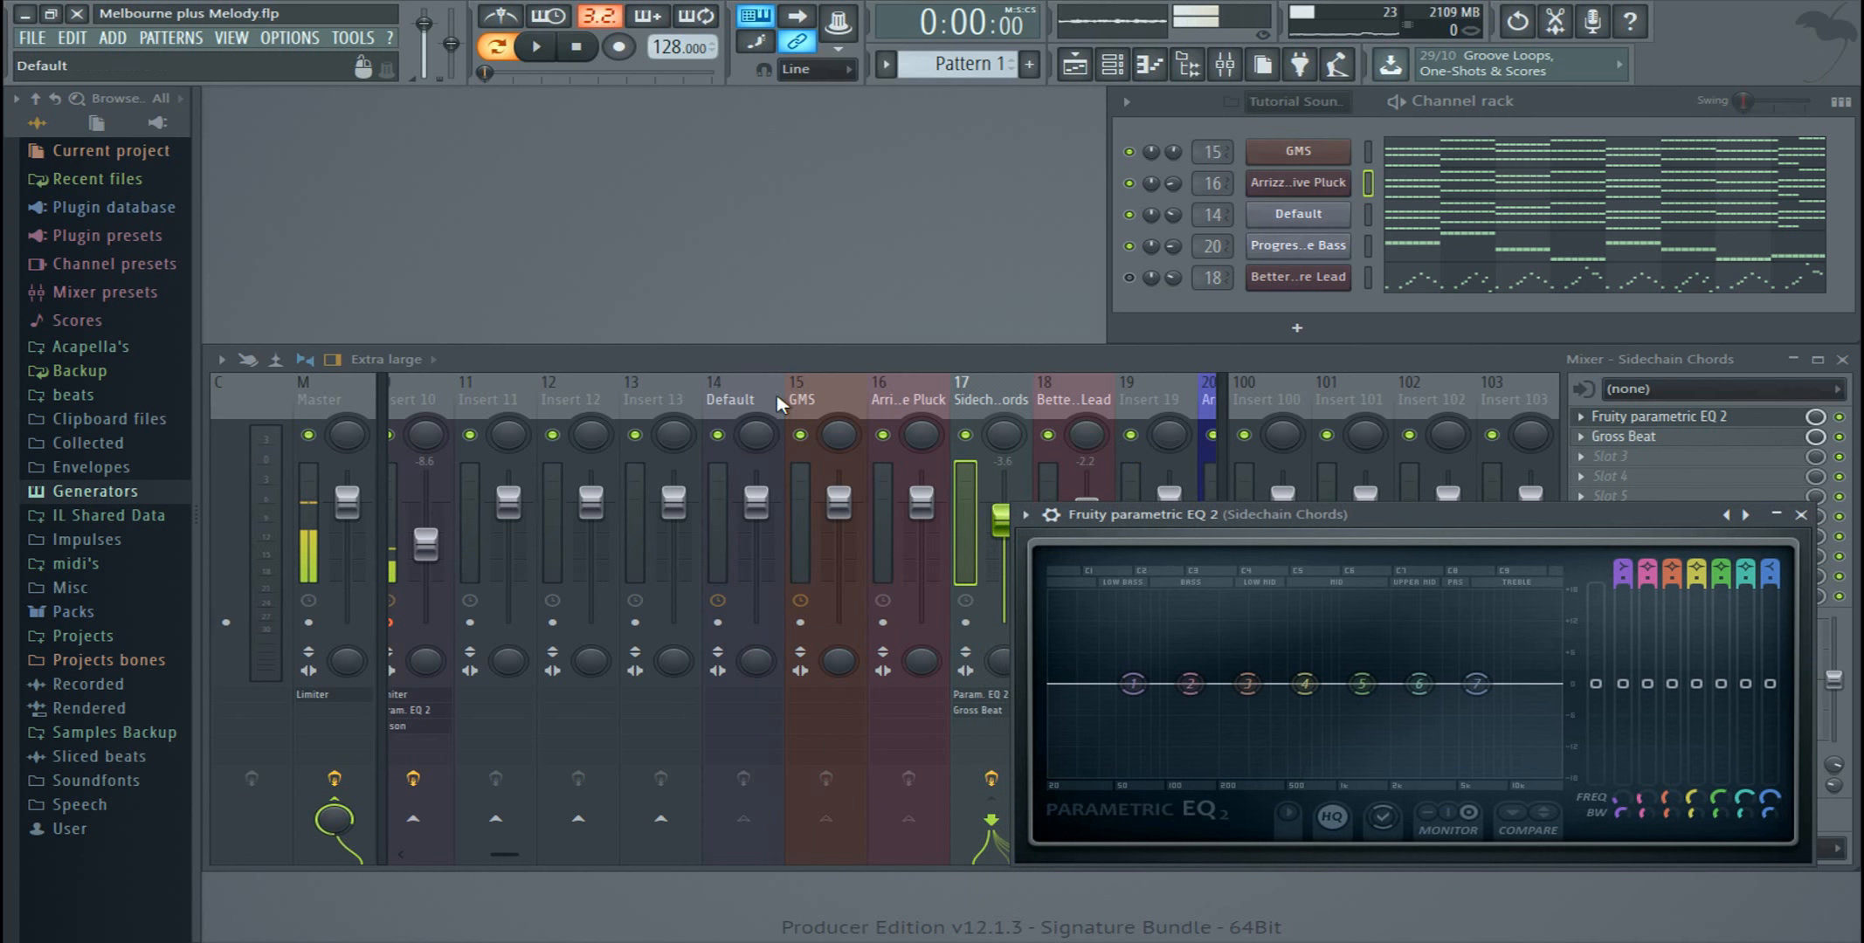
Step: Check the routing and effect slots of the Default, GMS and Arrizz Progressive Pluck tracks against the Sidechain Chords track
click(750, 400)
click(840, 404)
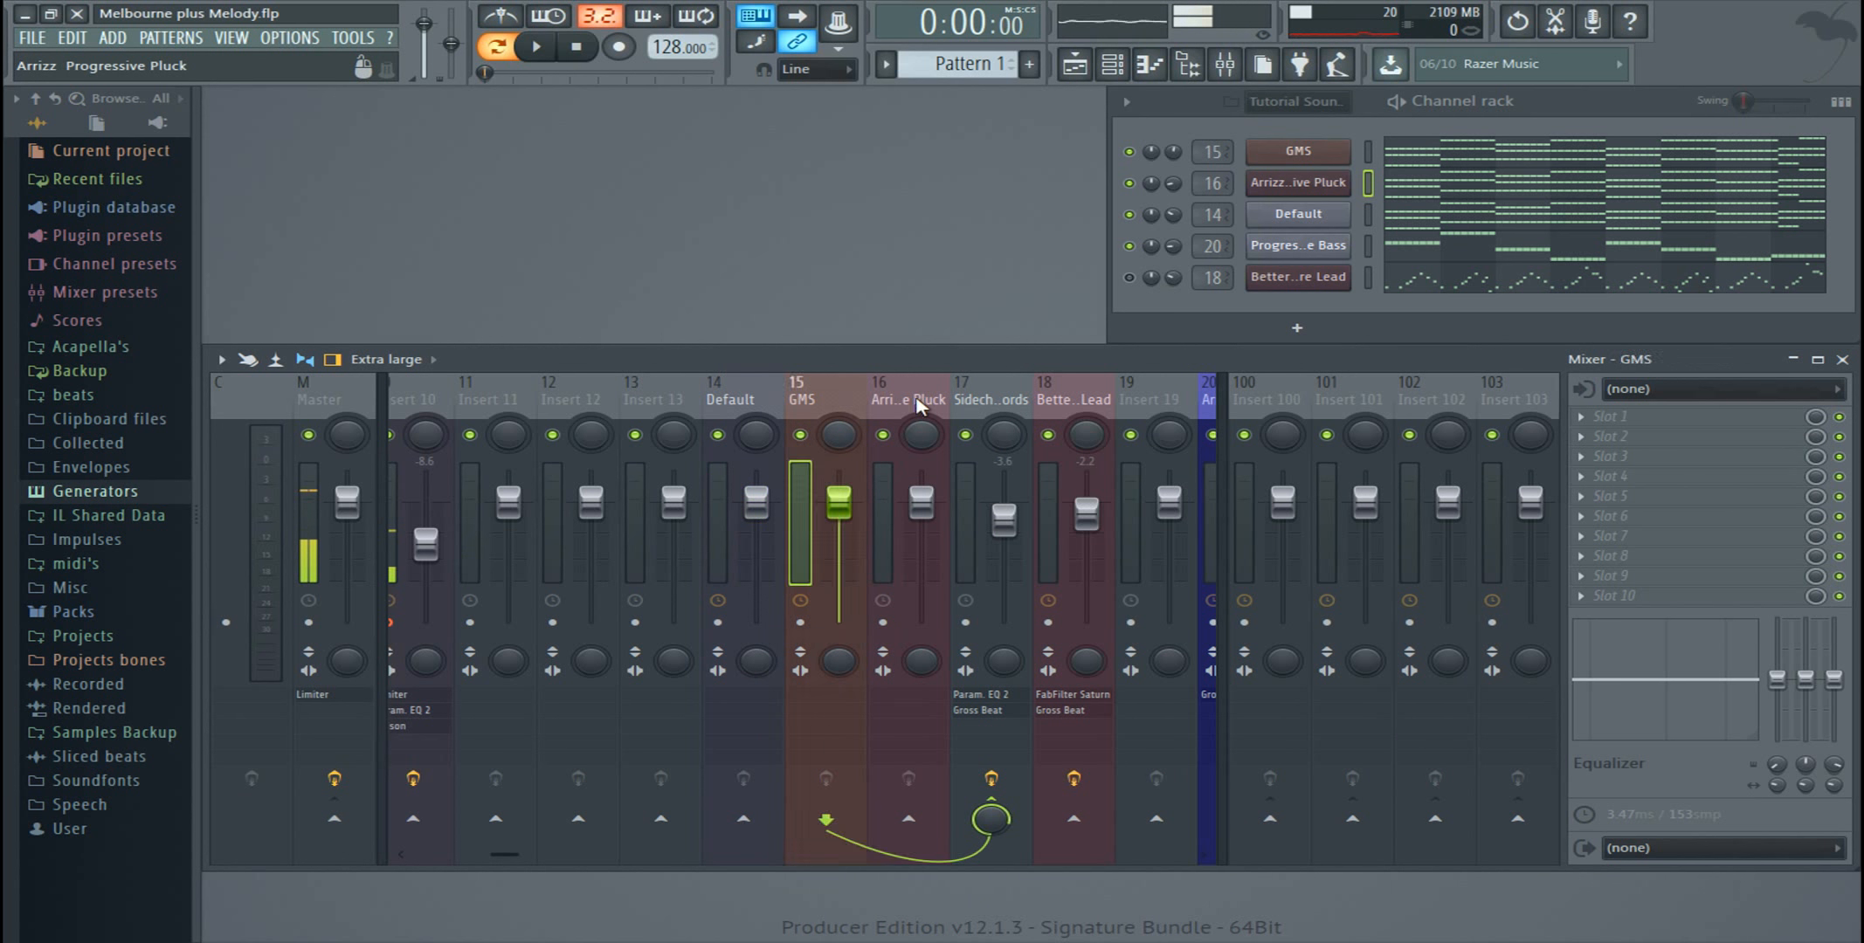
click(921, 402)
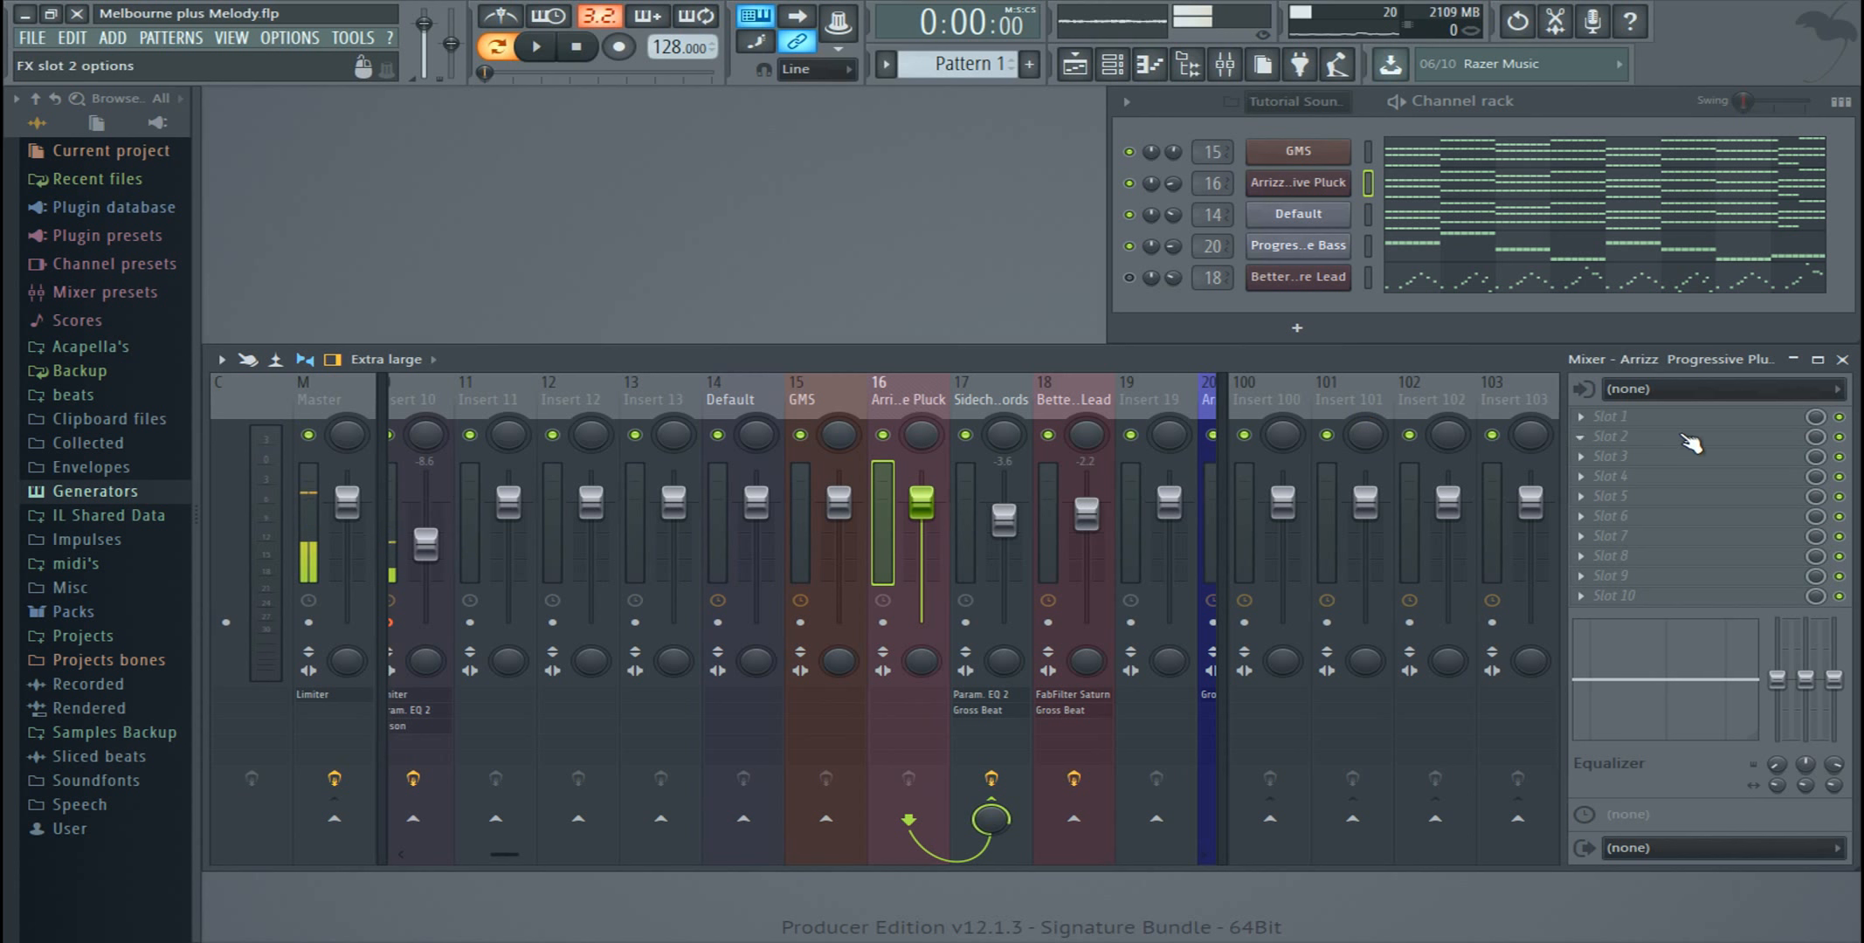
click(968, 416)
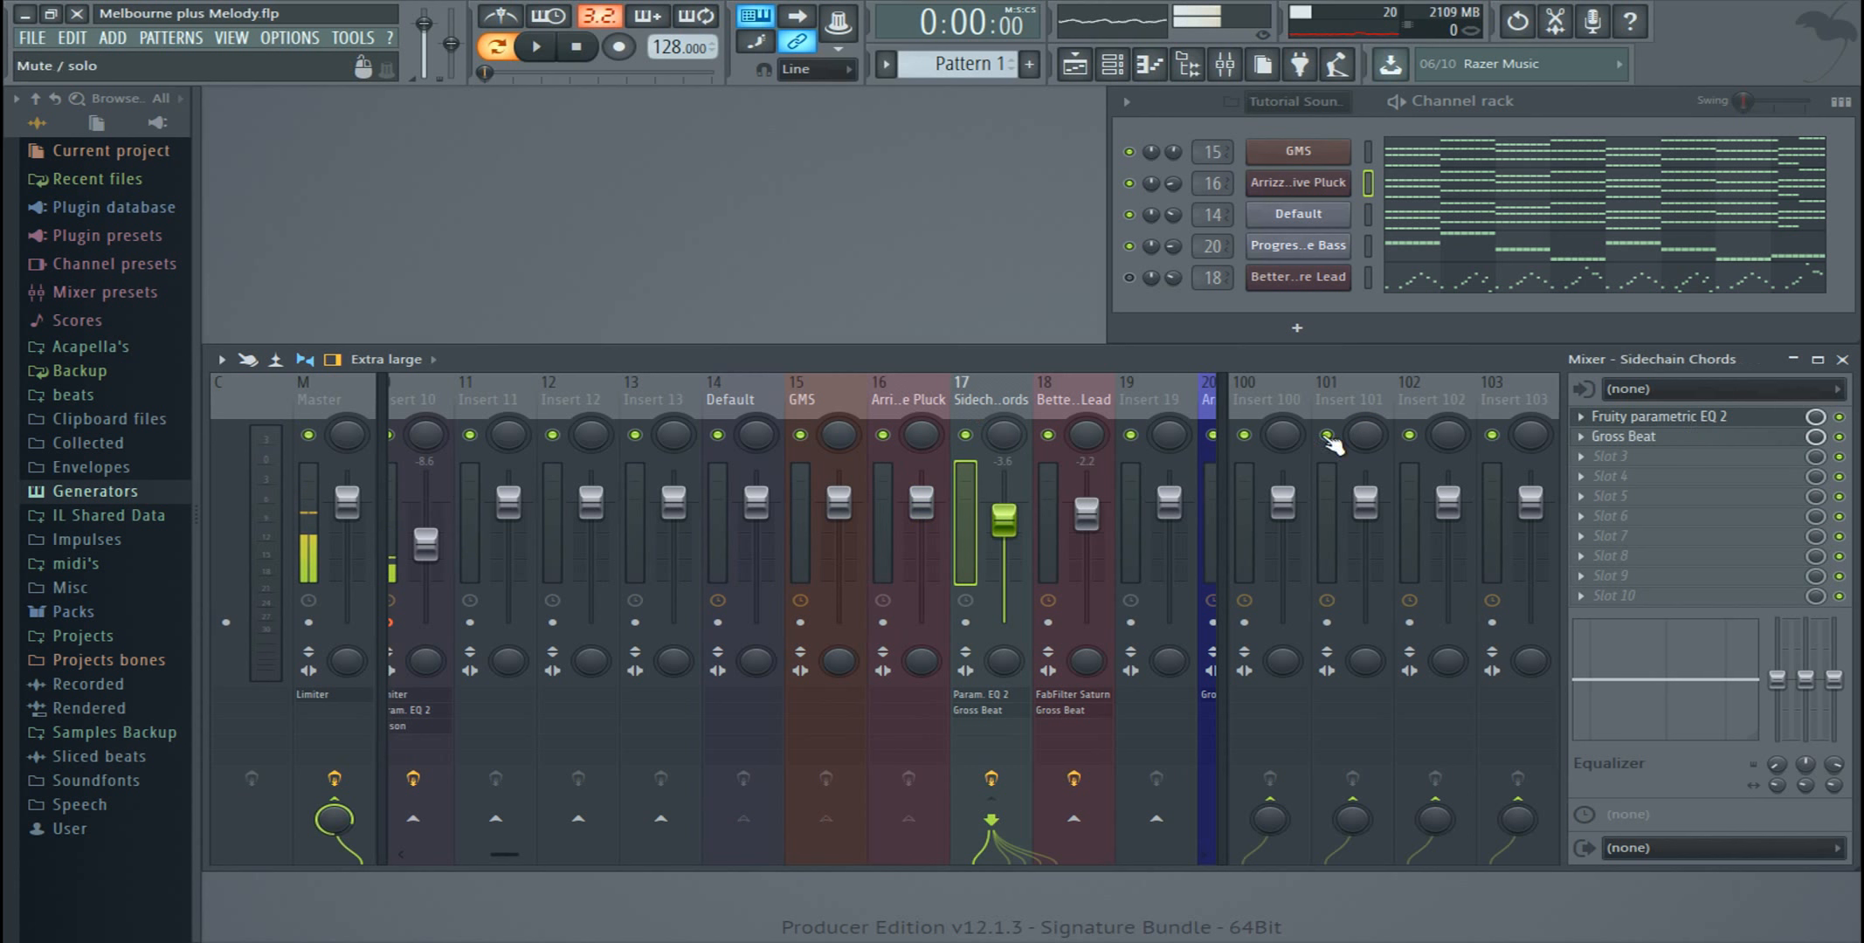
Step: Set band 1 of the Sidechain Chords EQ to a high pass at 250 Hz with 54% bandwidth, adjusting it during playback
click(1687, 426)
drag(1363, 511, 1290, 309)
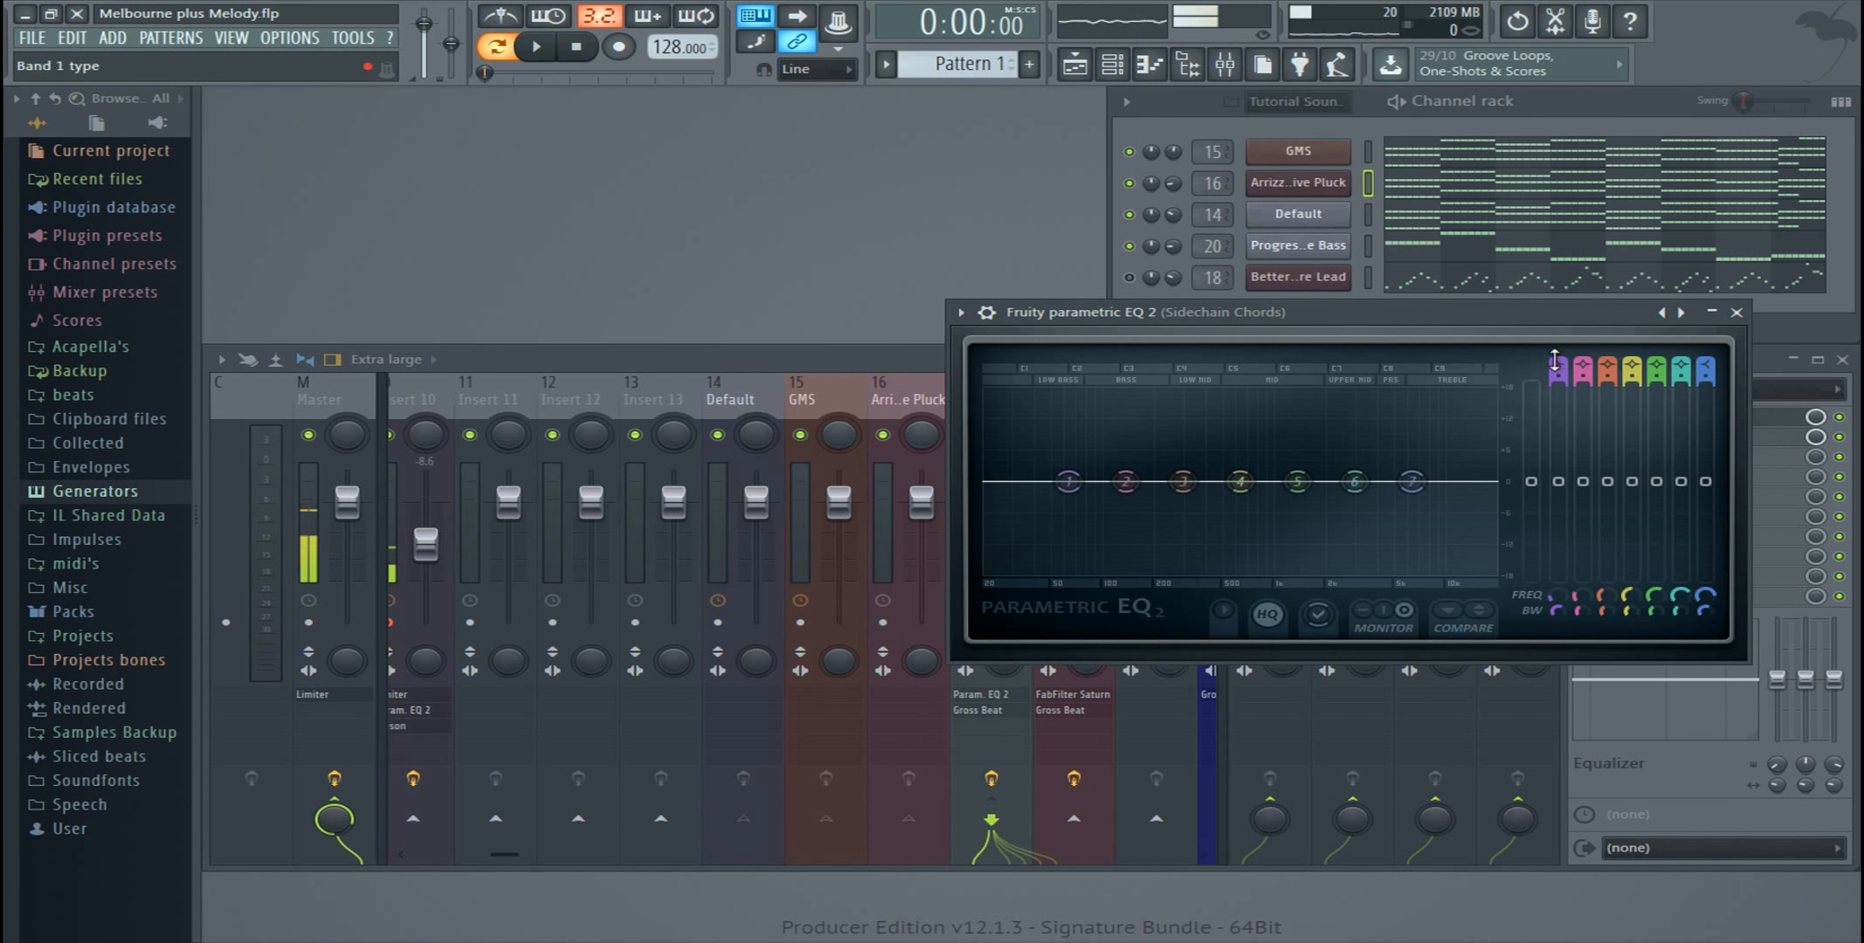
drag(1555, 360, 1555, 375)
drag(1551, 610, 1551, 641)
drag(1070, 483, 1177, 486)
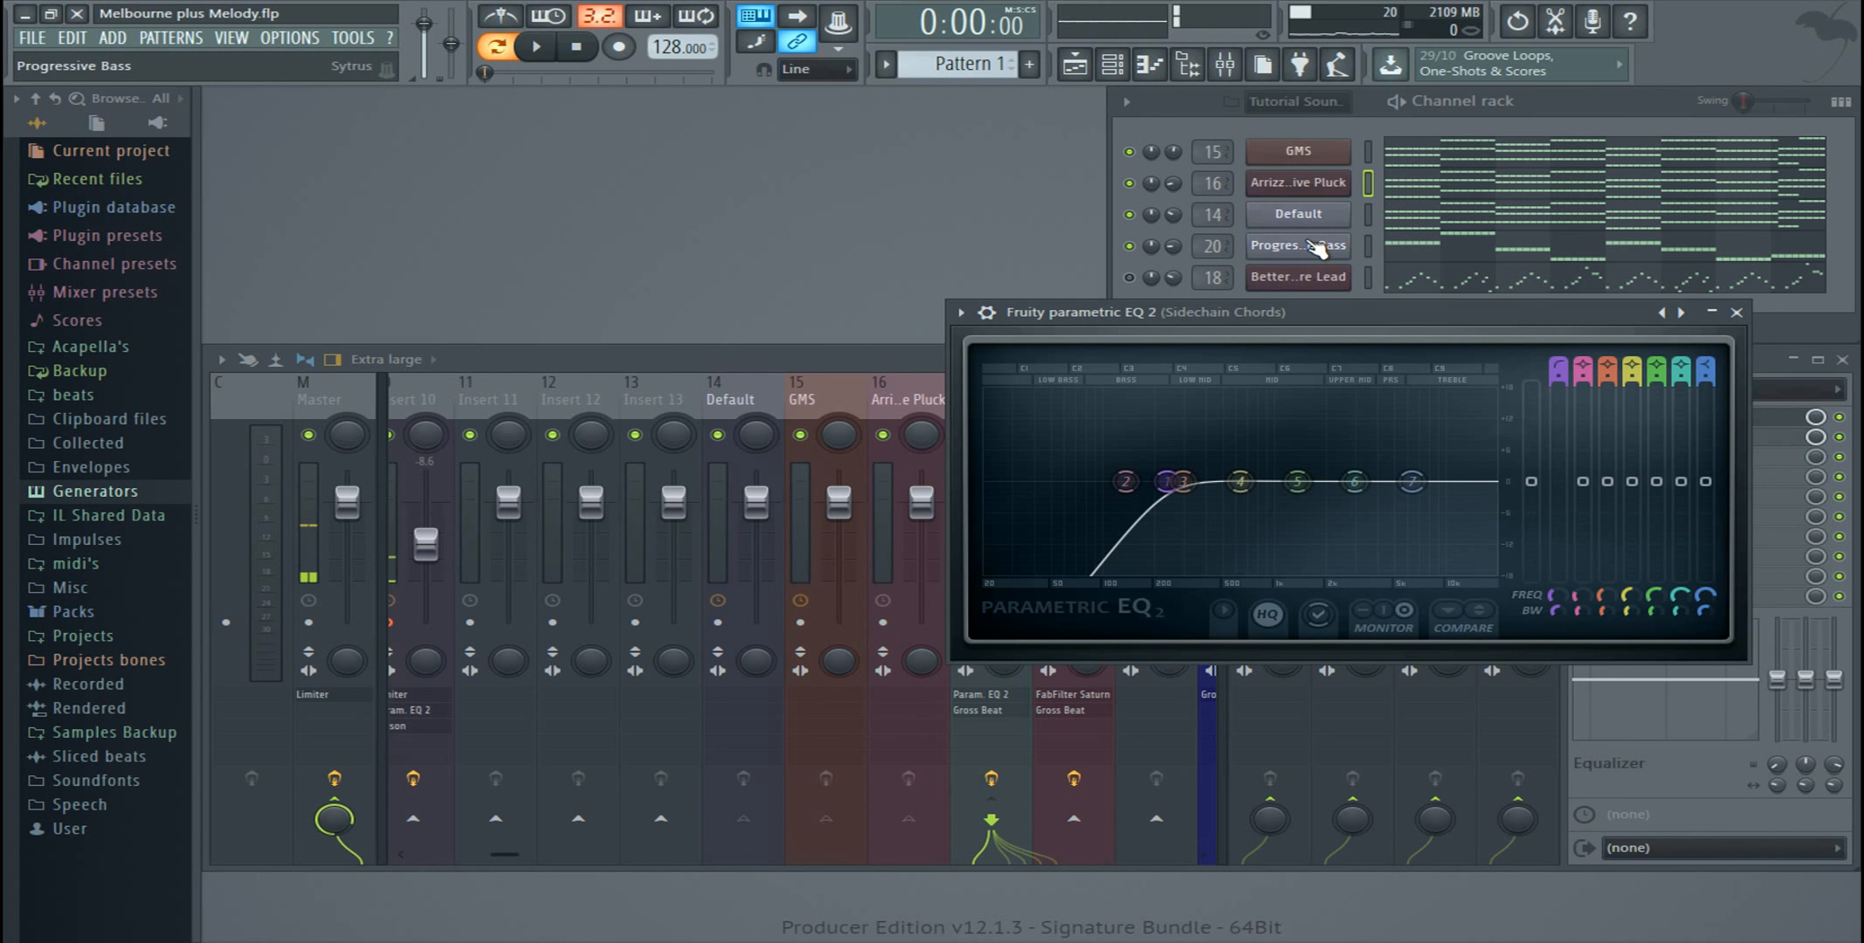
click(536, 46)
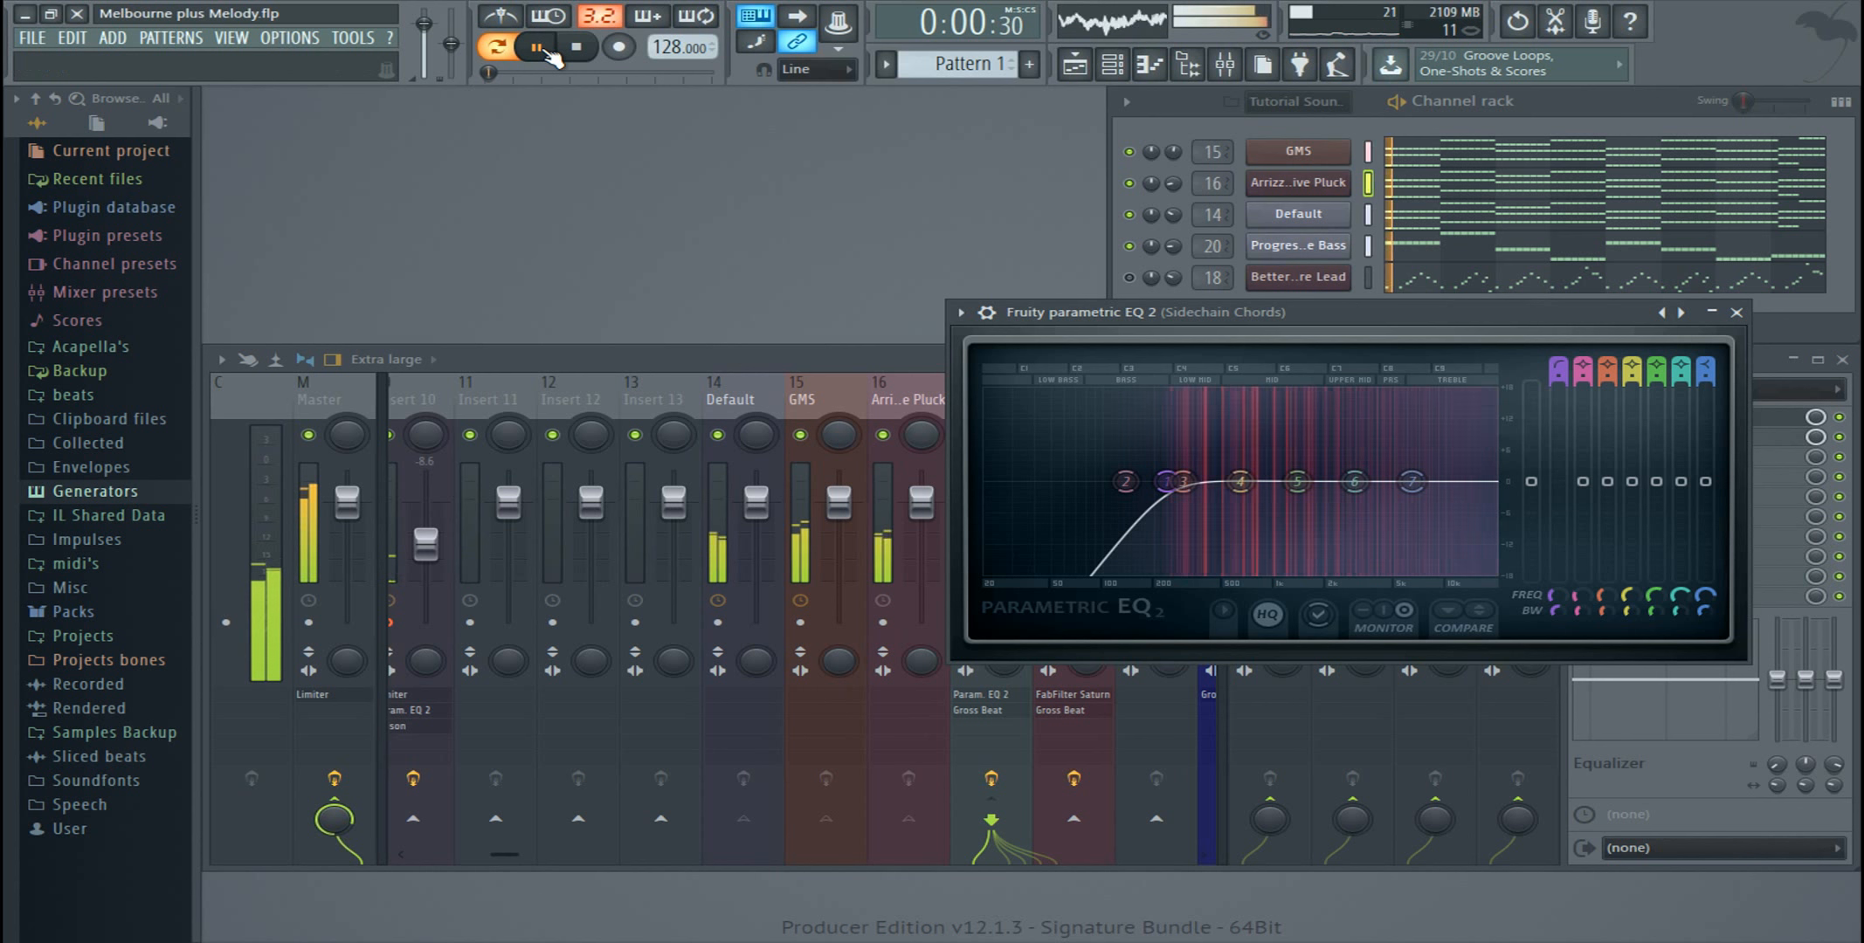
mouse_move(1166, 481)
mouse_down()
mouse_move(998, 481)
mouse_move(1266, 481)
mouse_move(1170, 481)
mouse_up()
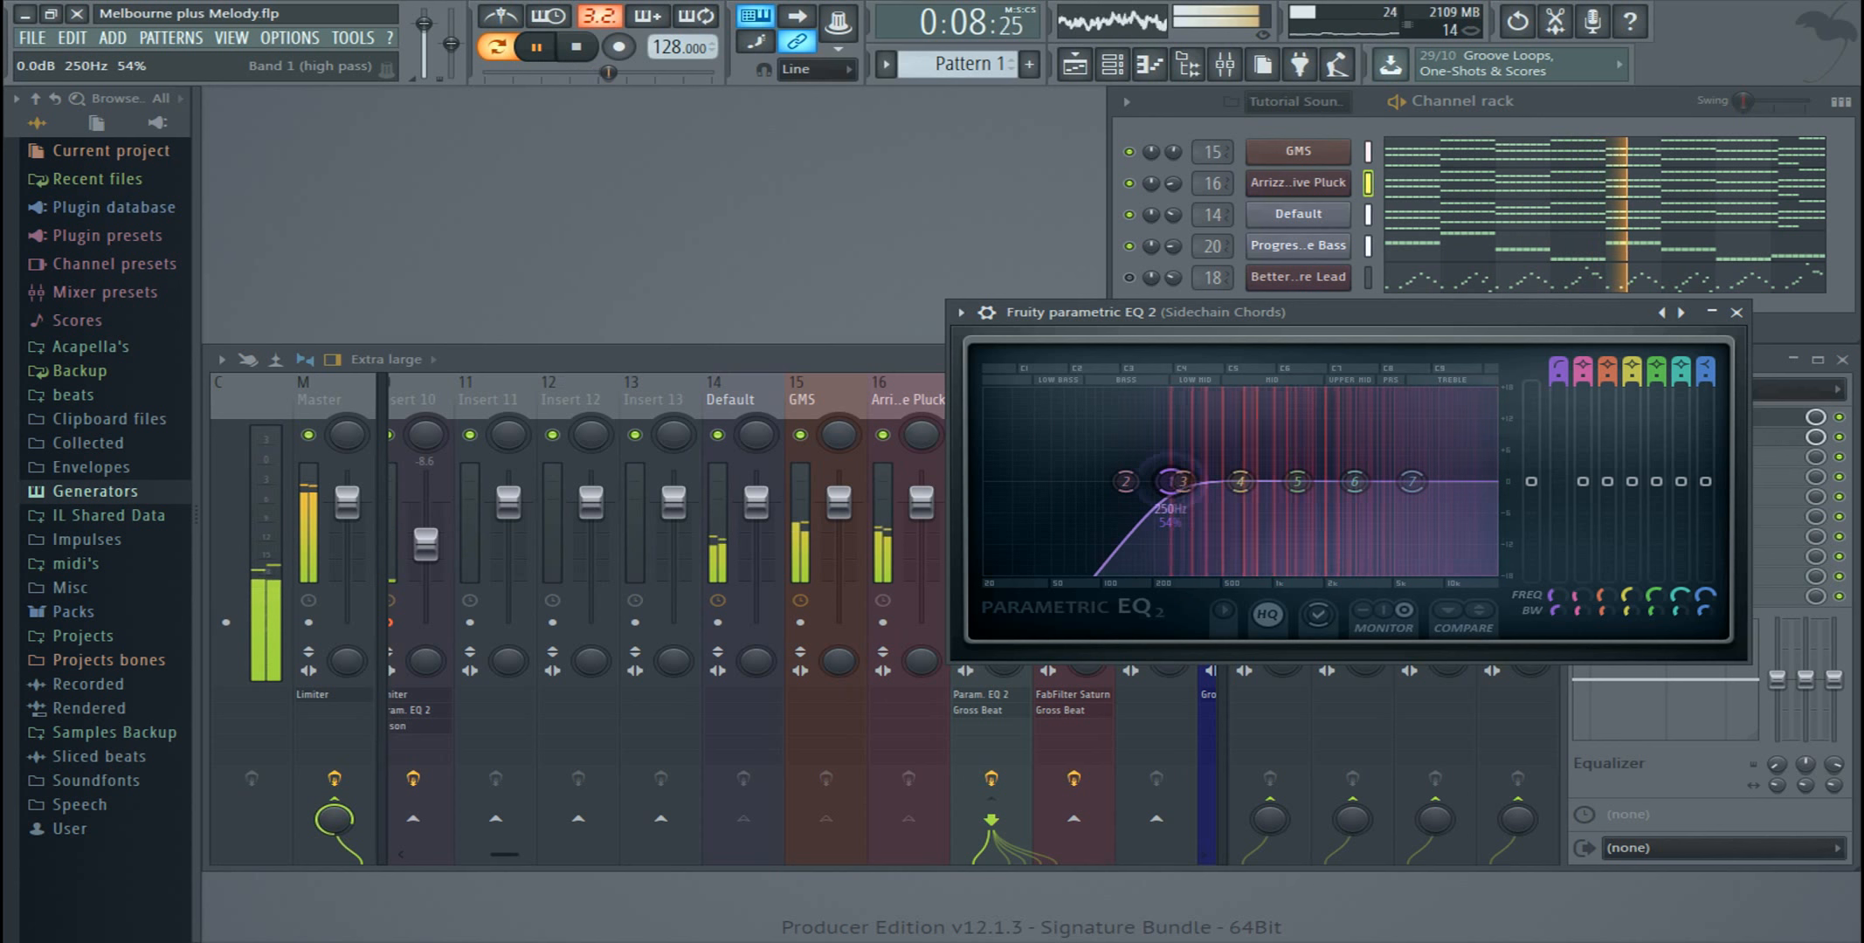
Step: Stop playback, move the EQ window out of the way and compare the GMS, Arrizz Pluck and Default tracks with Sidechain Chords
key(space)
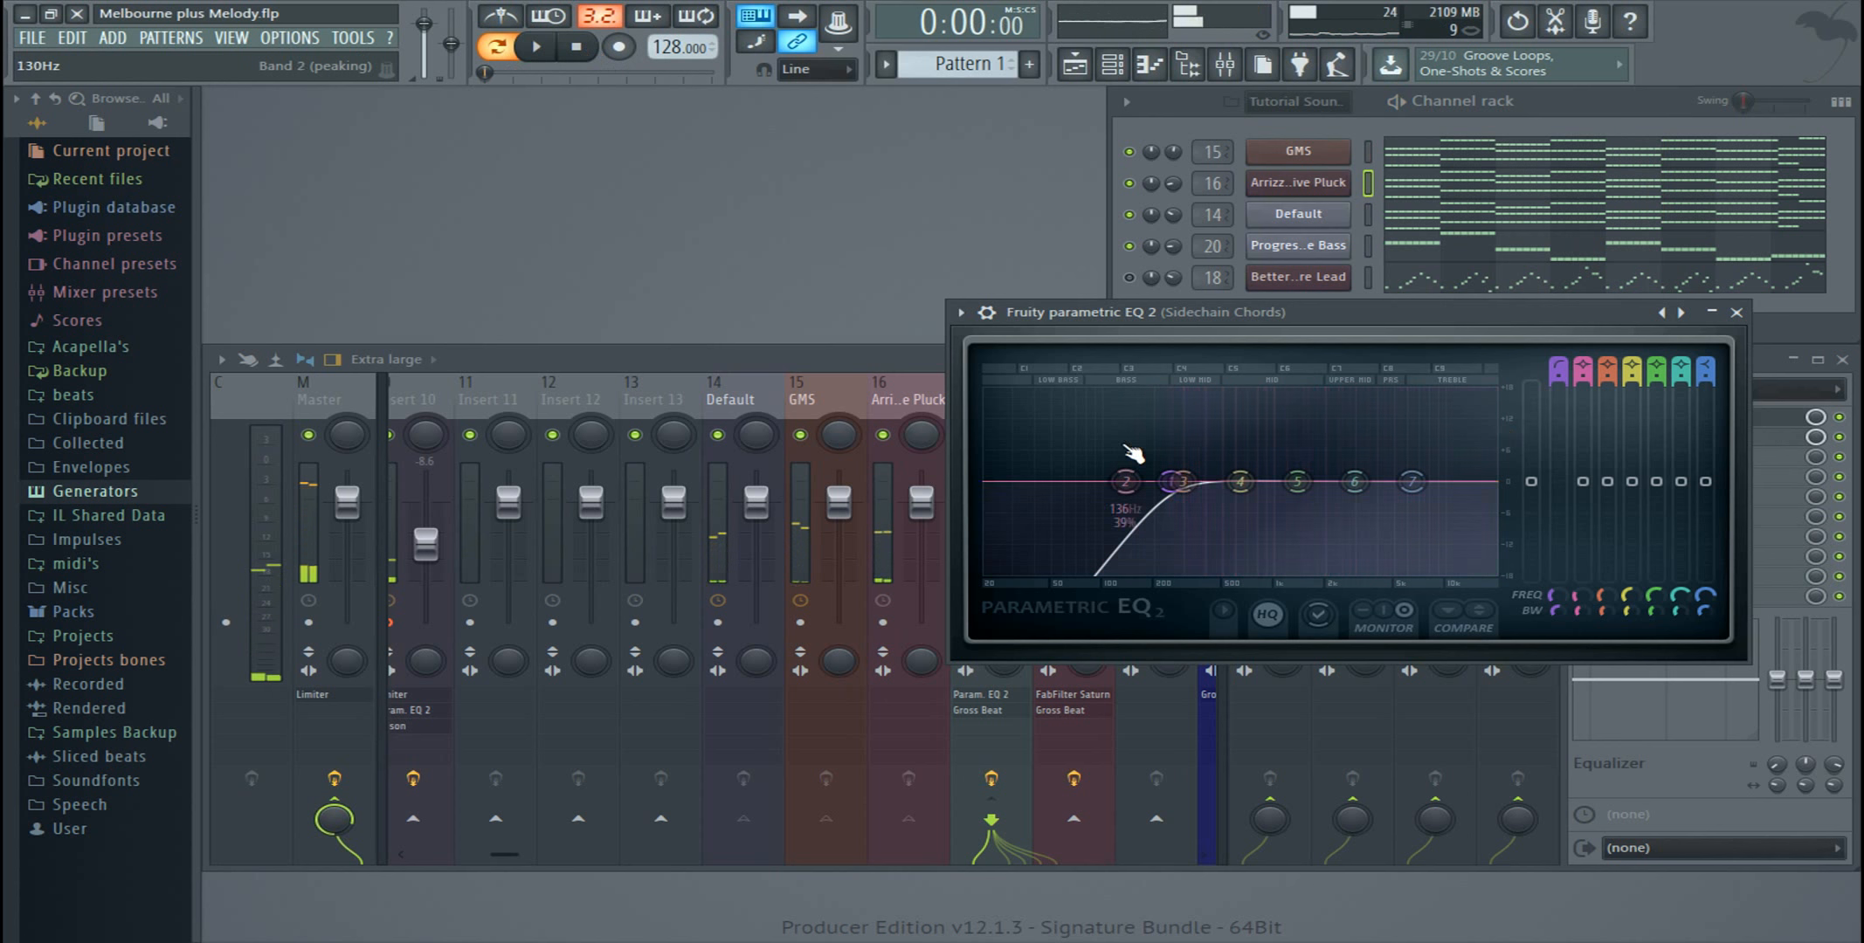
drag(1126, 312, 1364, 458)
click(816, 400)
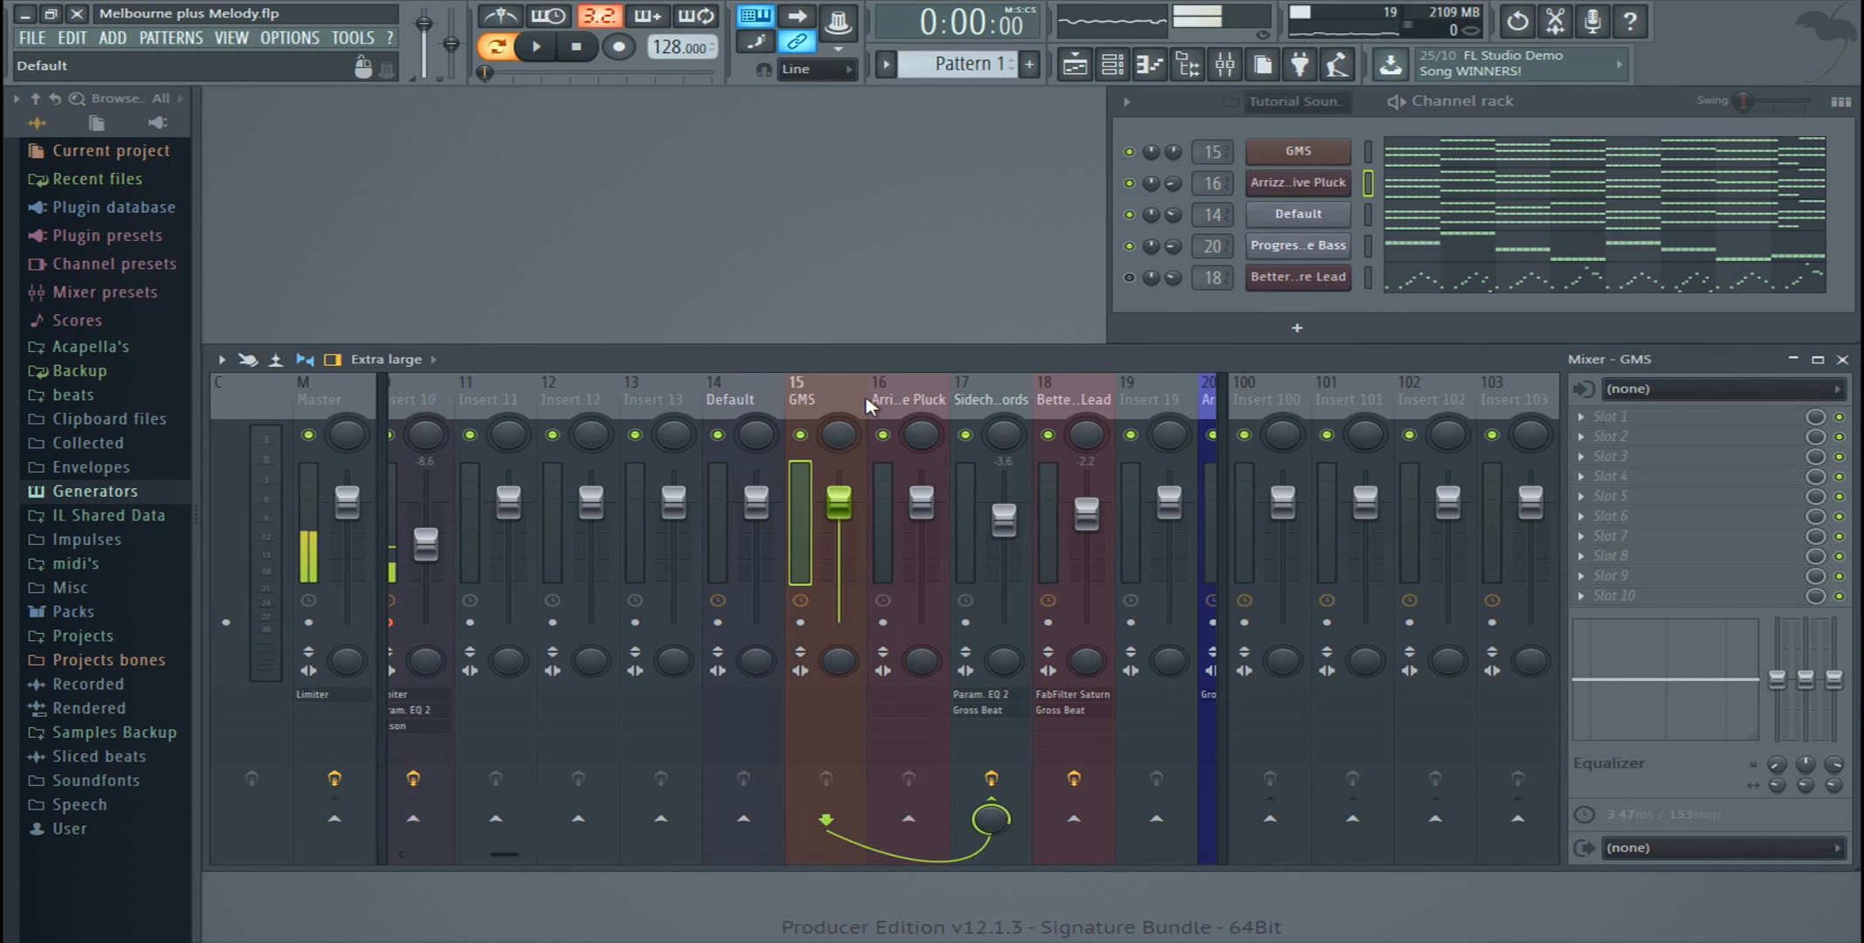
click(895, 400)
click(770, 398)
click(1004, 414)
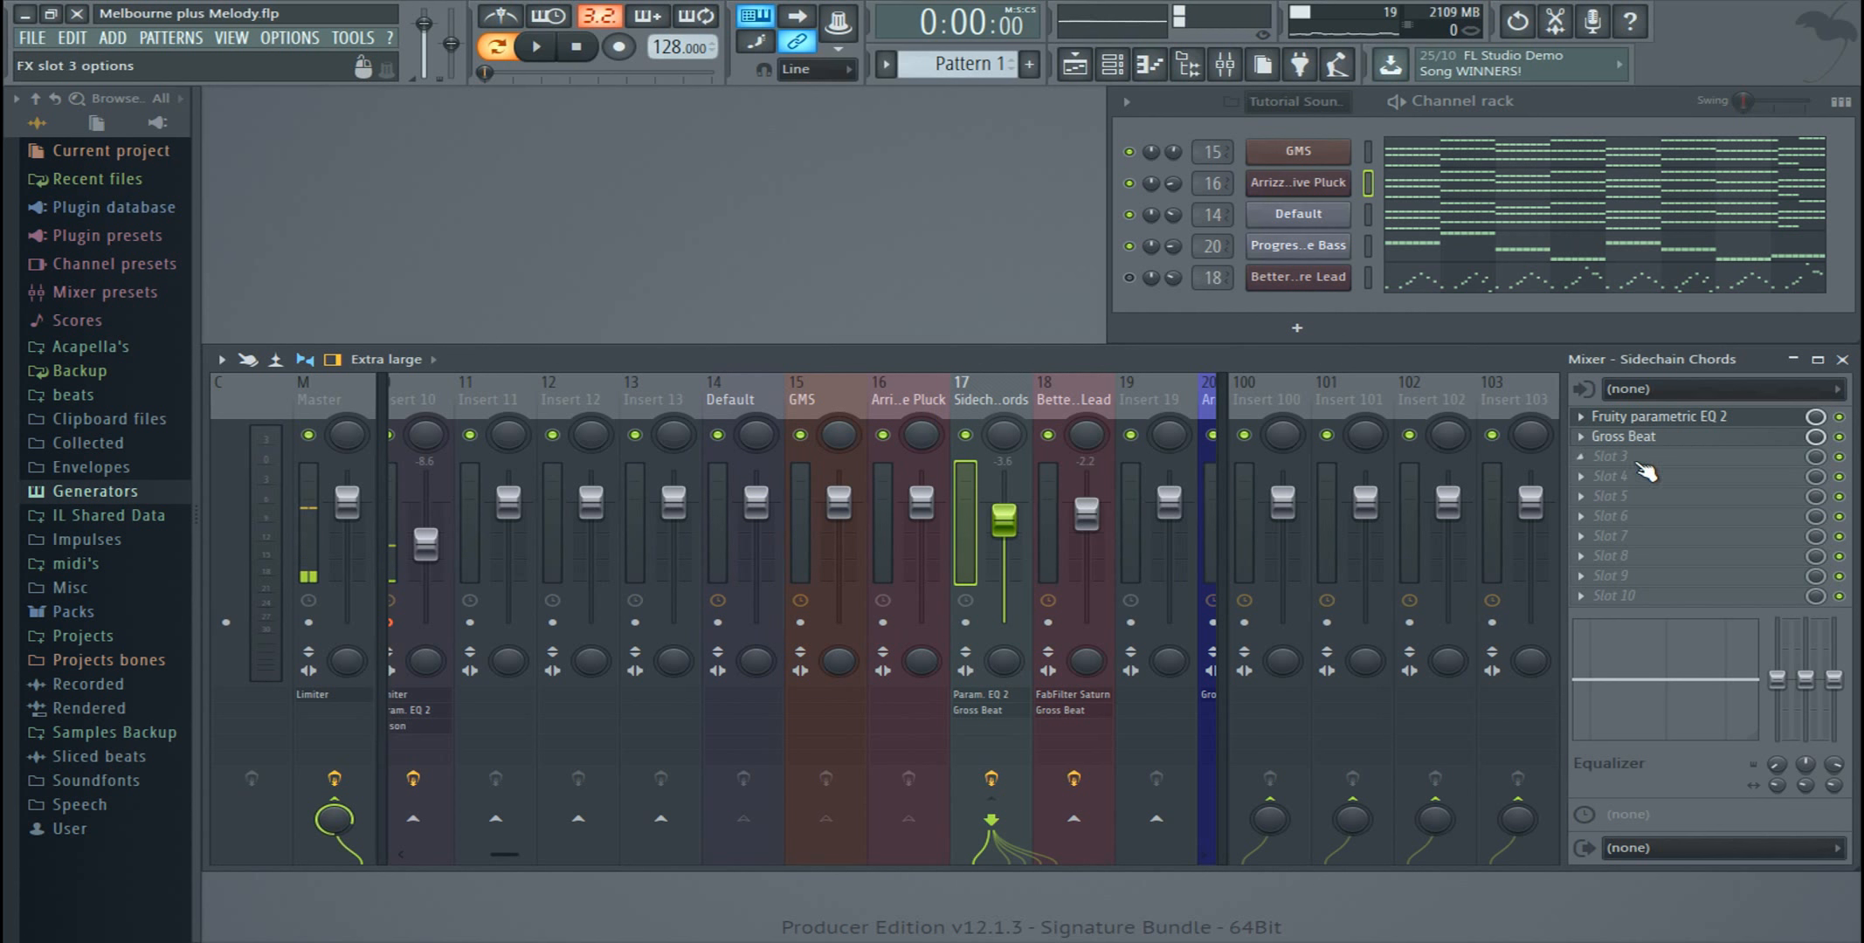
Step: Reopen the Sidechain Chords EQ and play the pattern to hear its high-pass band, closing the plugin when done
click(1664, 419)
drag(1530, 454, 1334, 547)
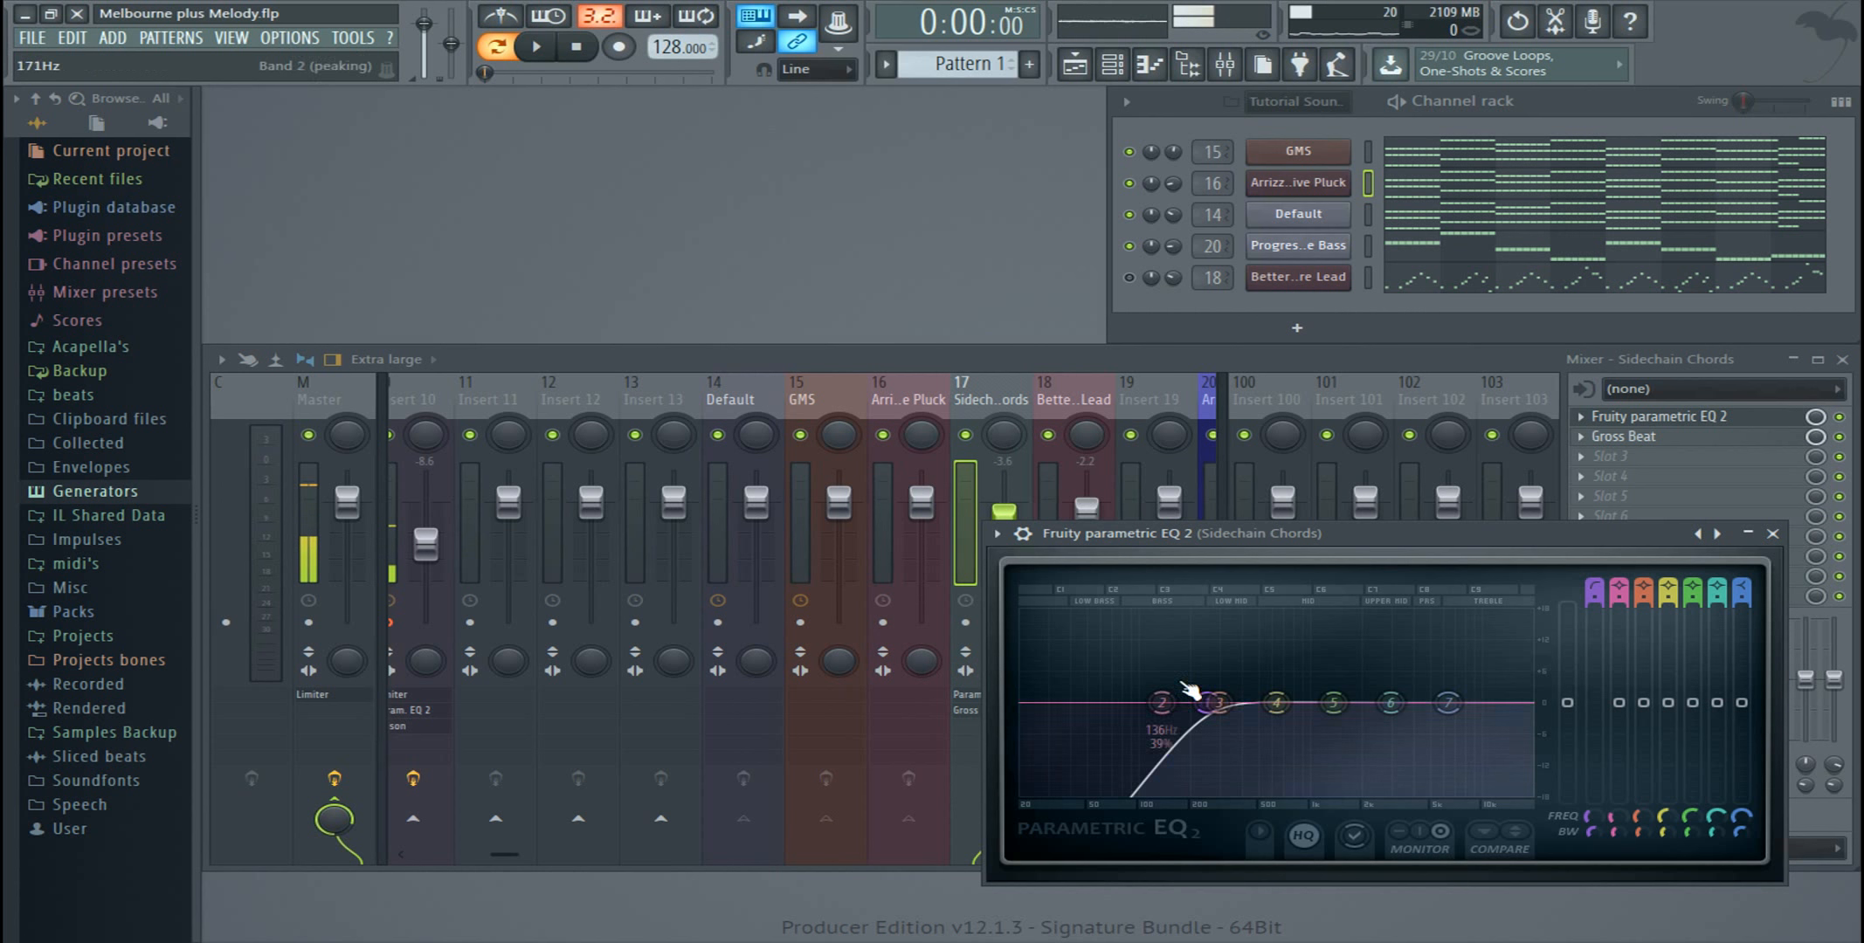
drag(1212, 705, 1211, 605)
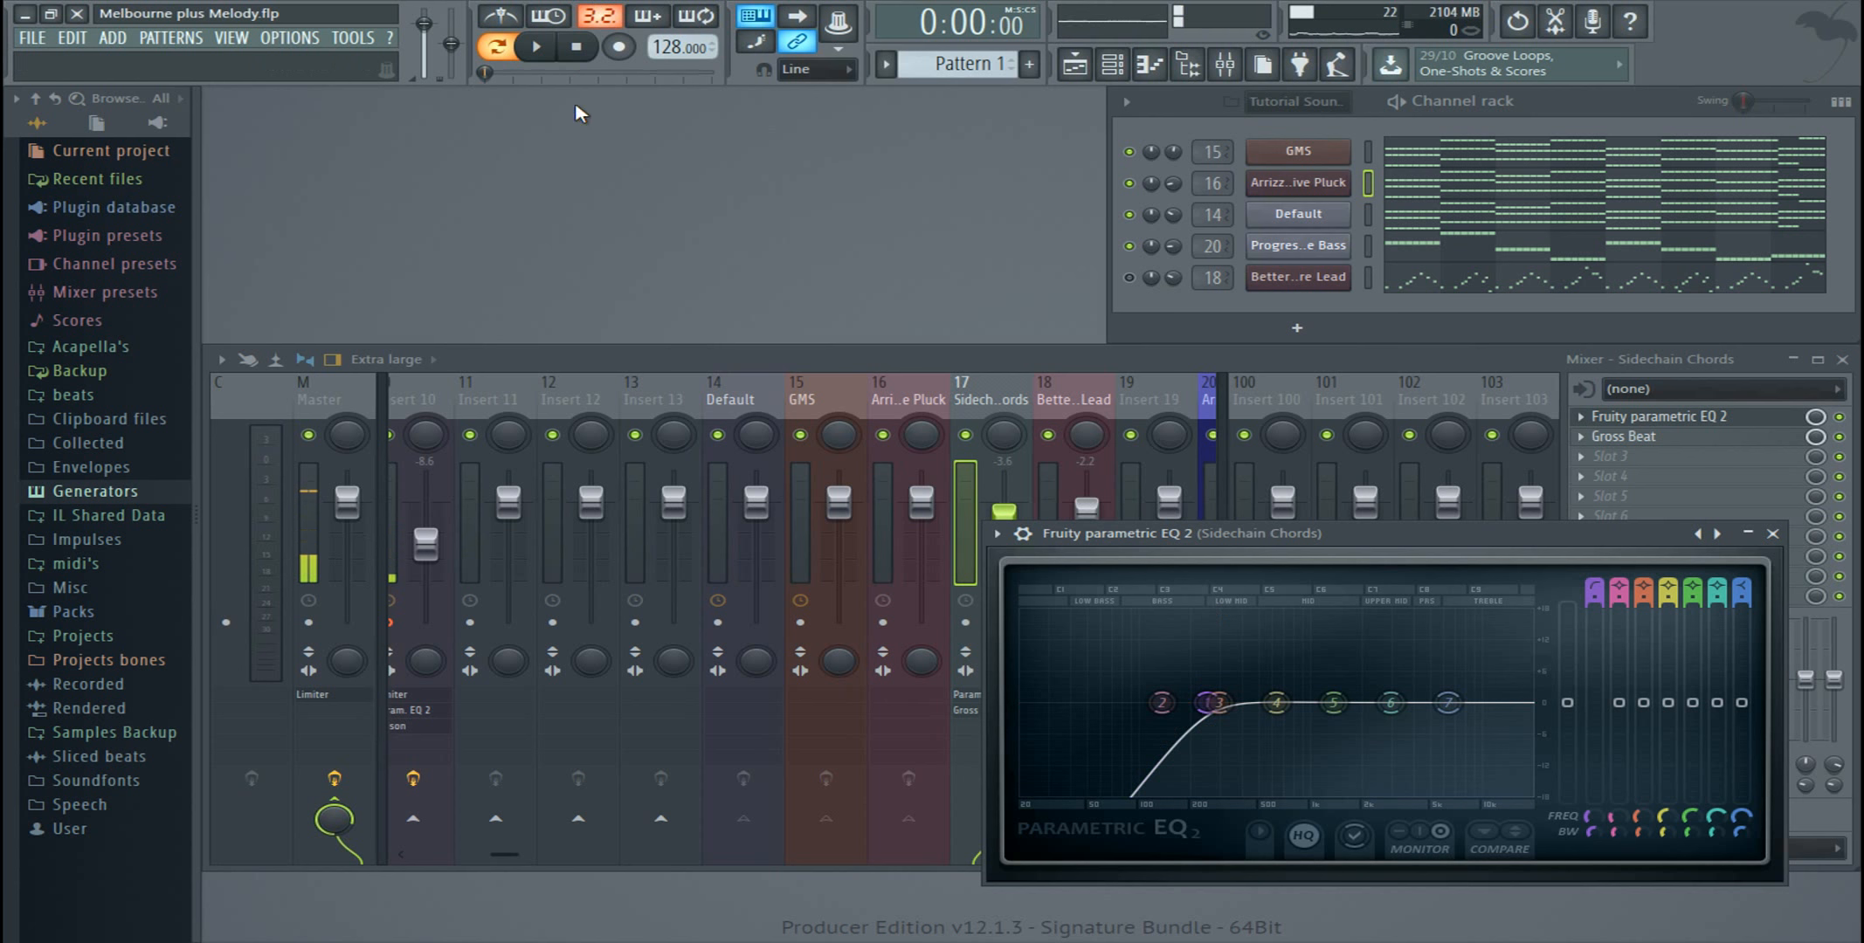
click(549, 56)
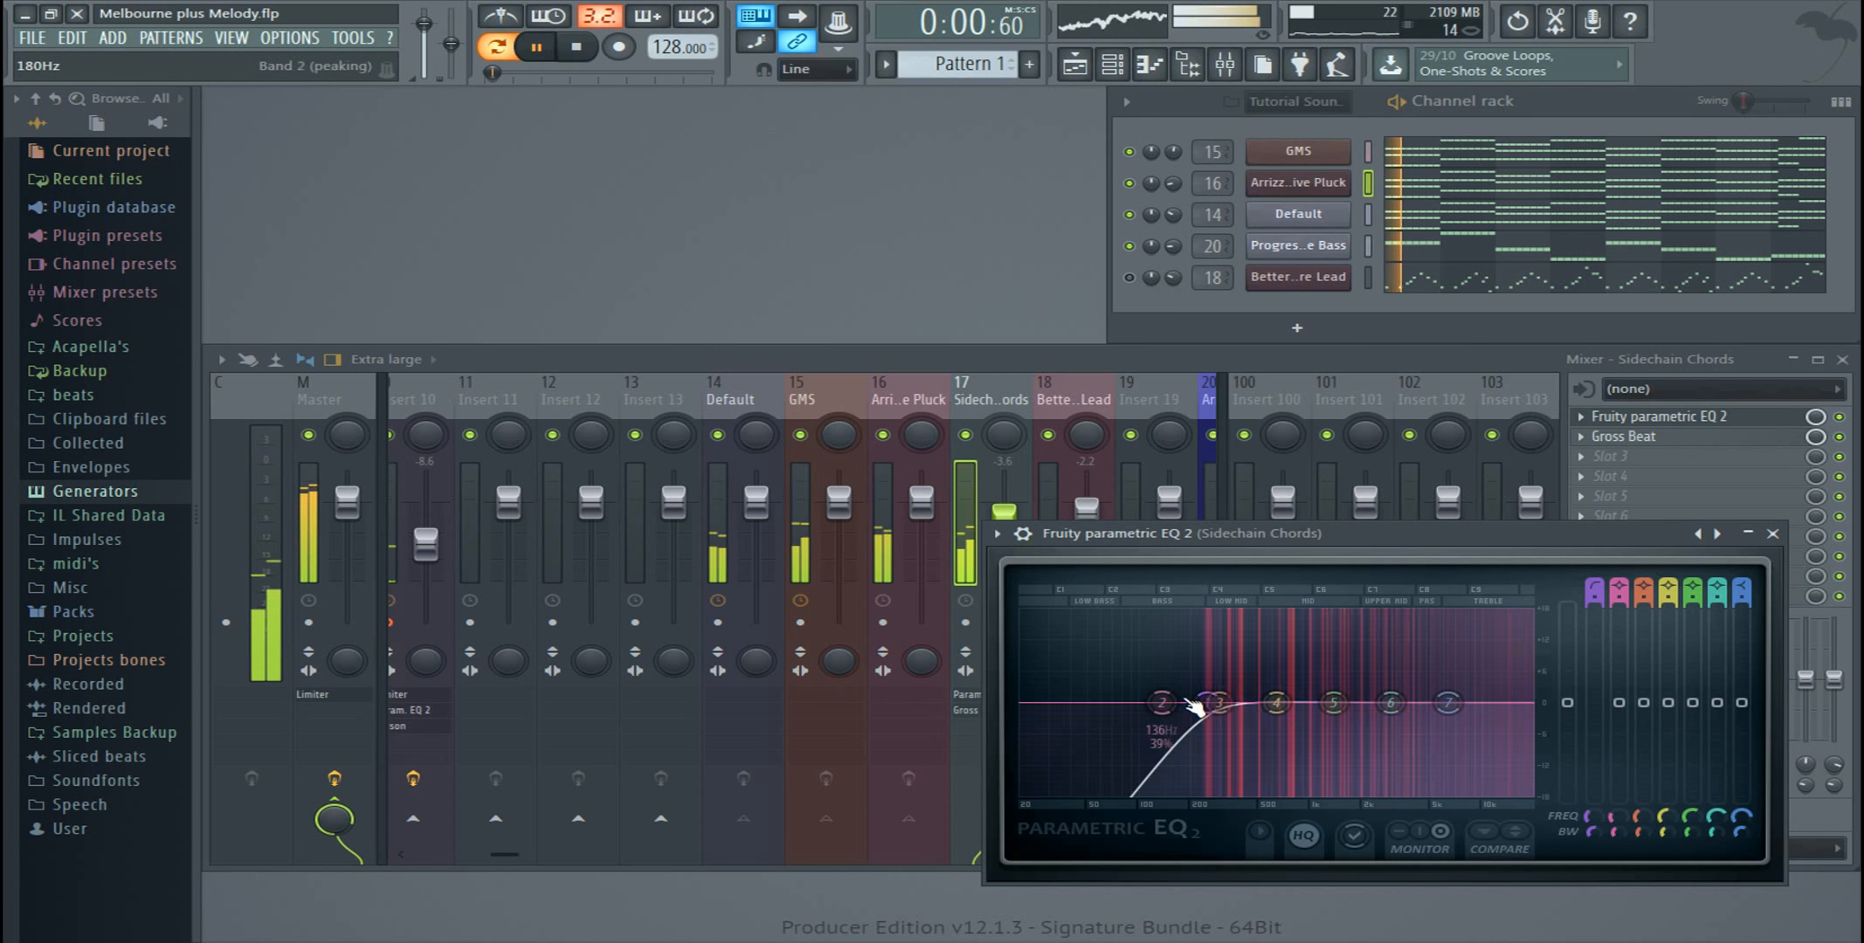
mouse_move(1207, 704)
mouse_down()
mouse_move(1528, 704)
mouse_move(1205, 704)
mouse_up()
key(space)
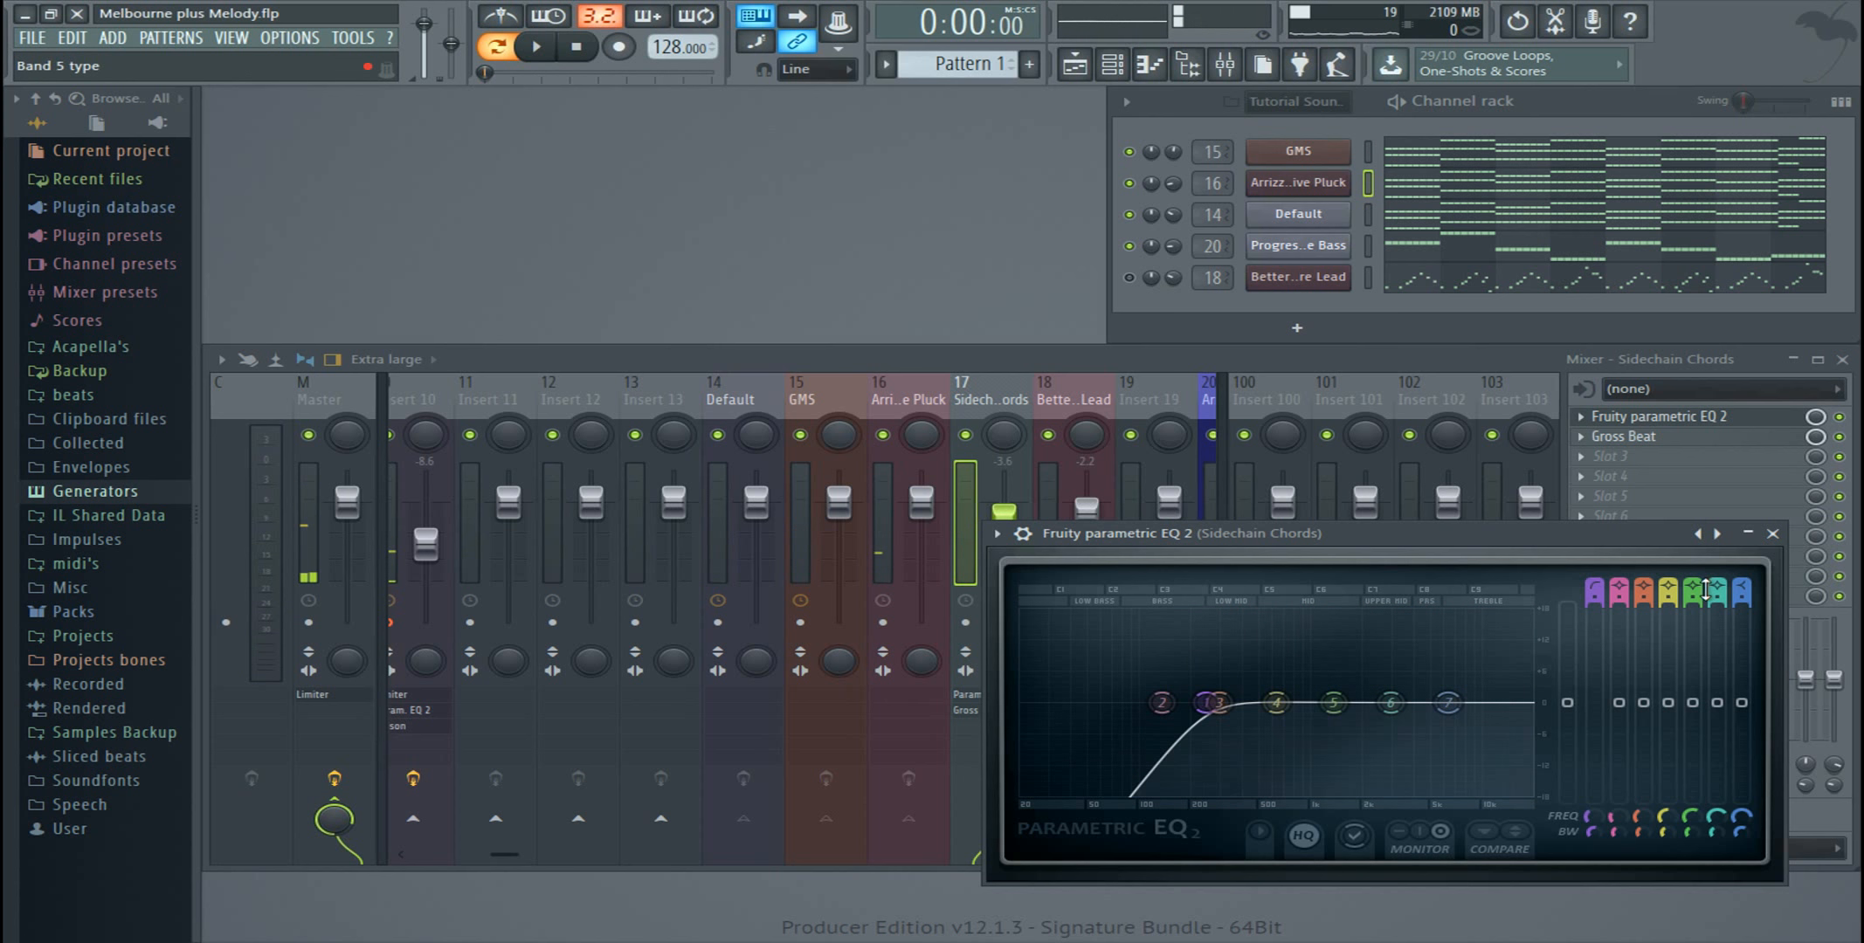
click(1773, 534)
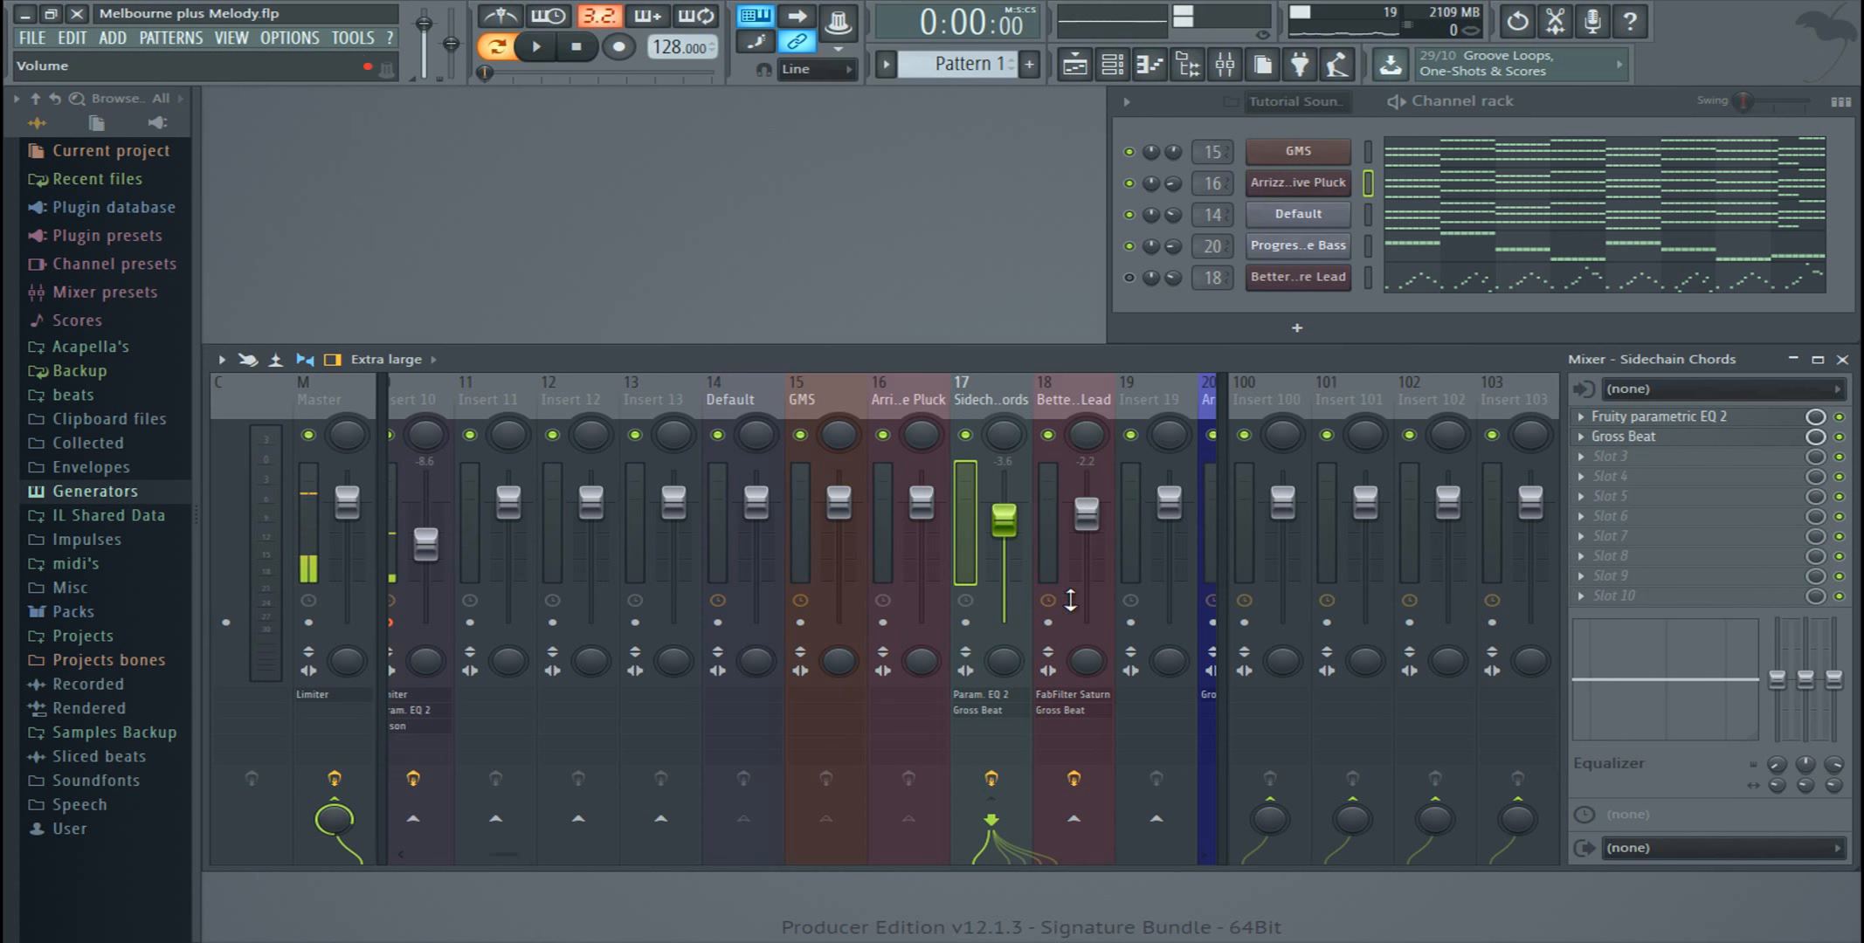
Step: Add a separator to the Sidechain Chords mixer track and create a group from it, keeping the name Sidechain Chords
right_click(1001, 403)
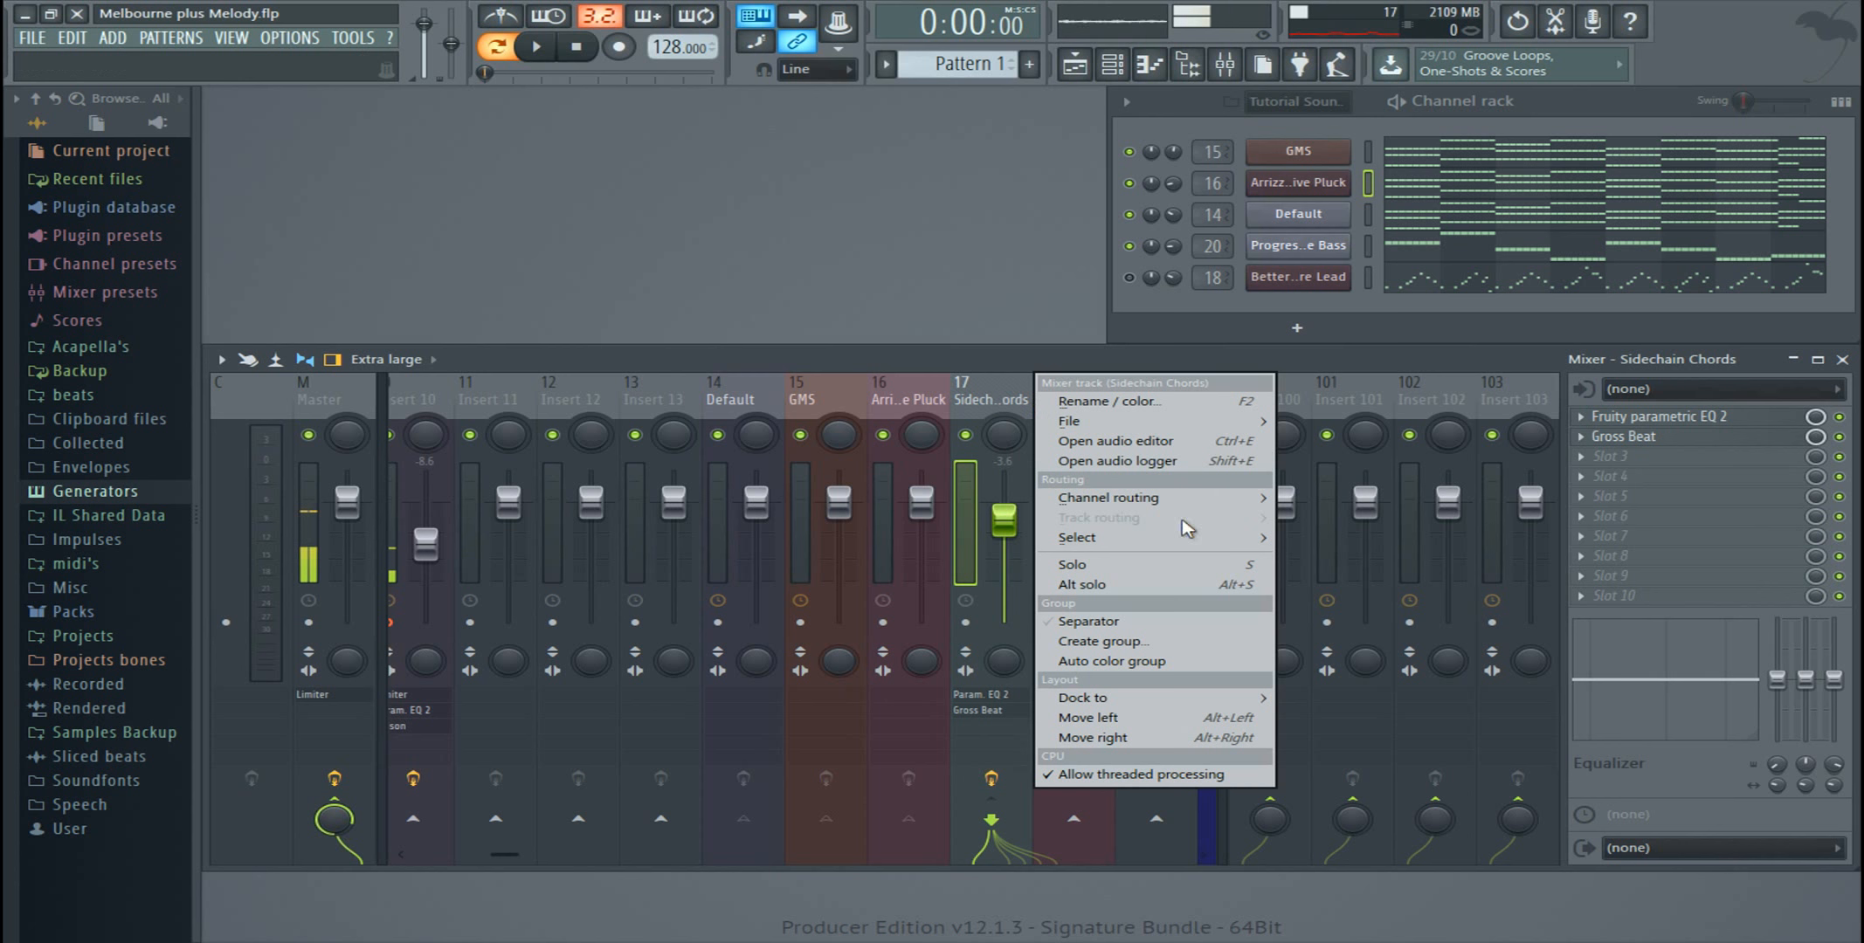
mouse_move(1169, 548)
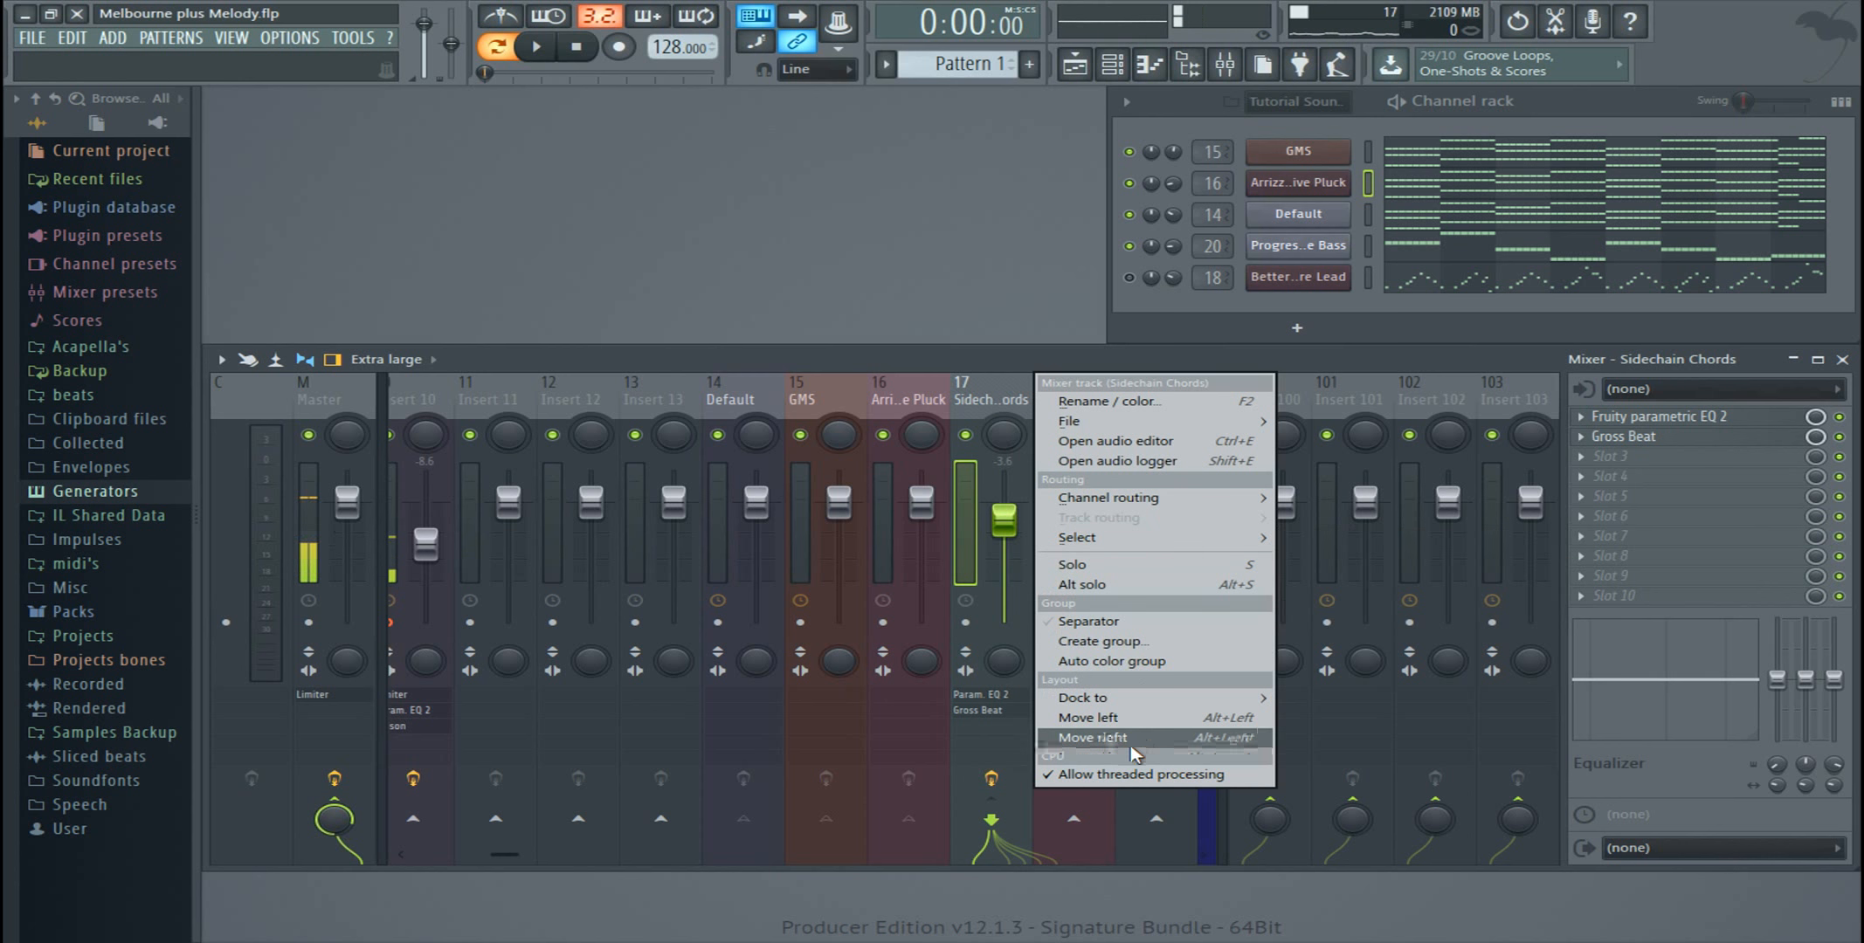
click(1111, 642)
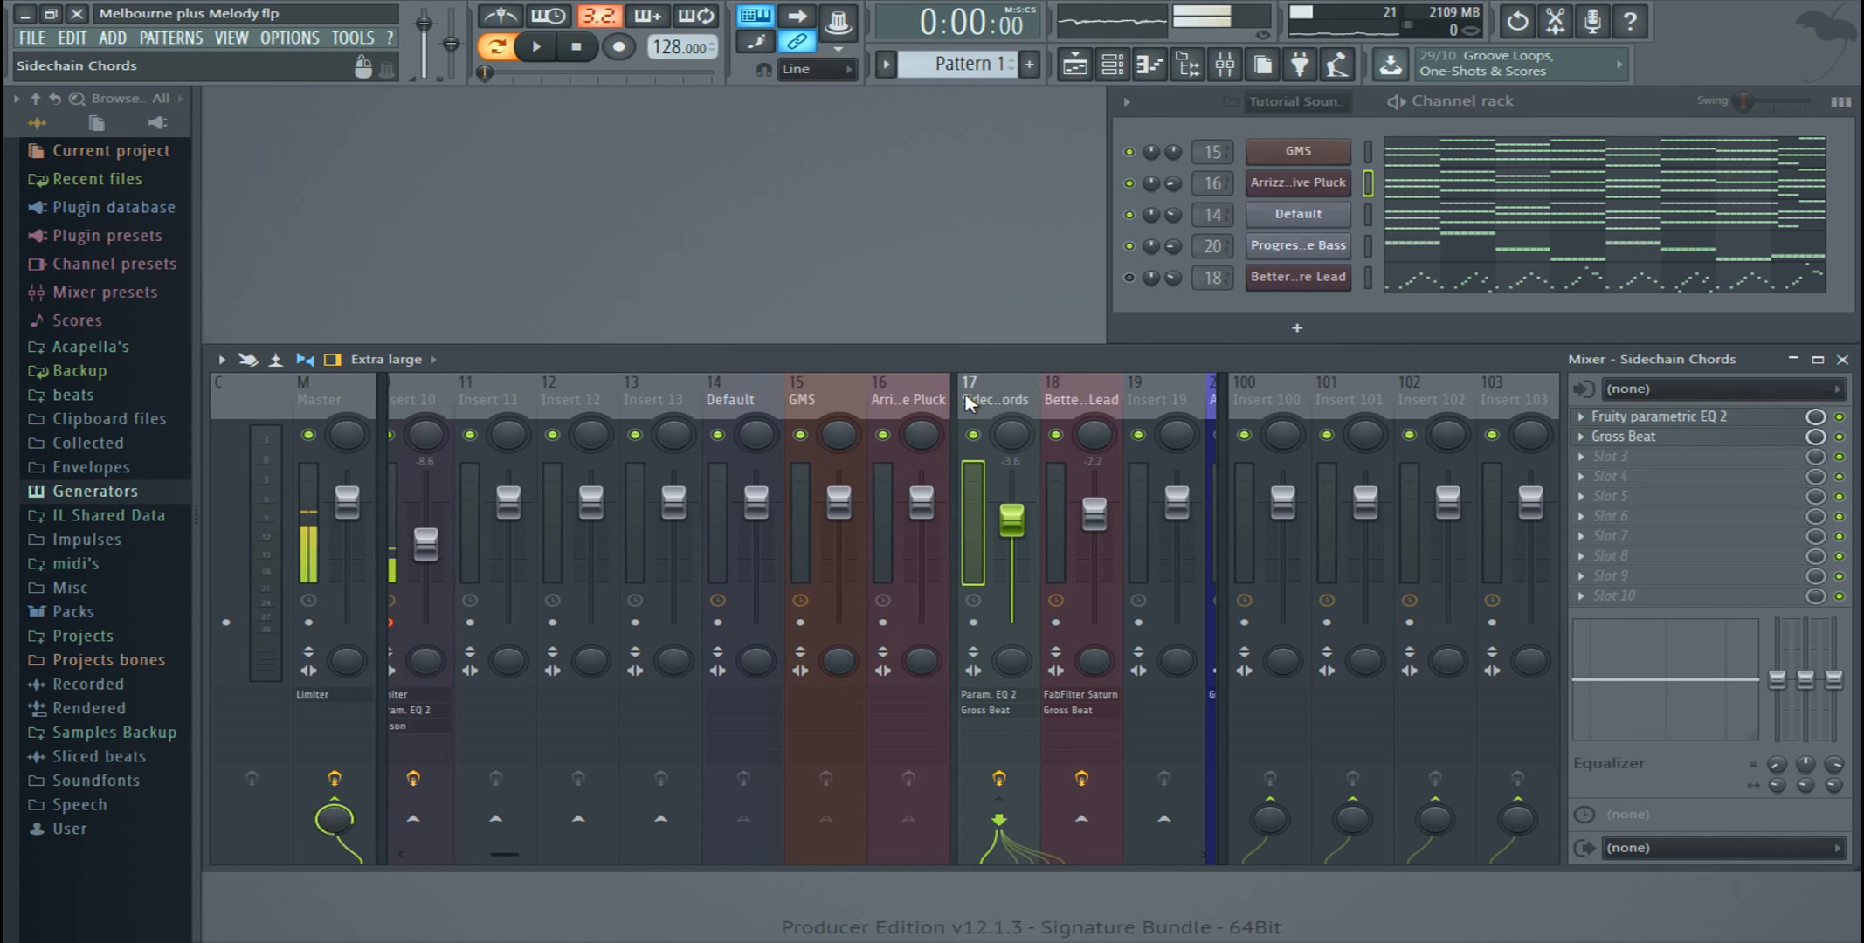
right_click(992, 404)
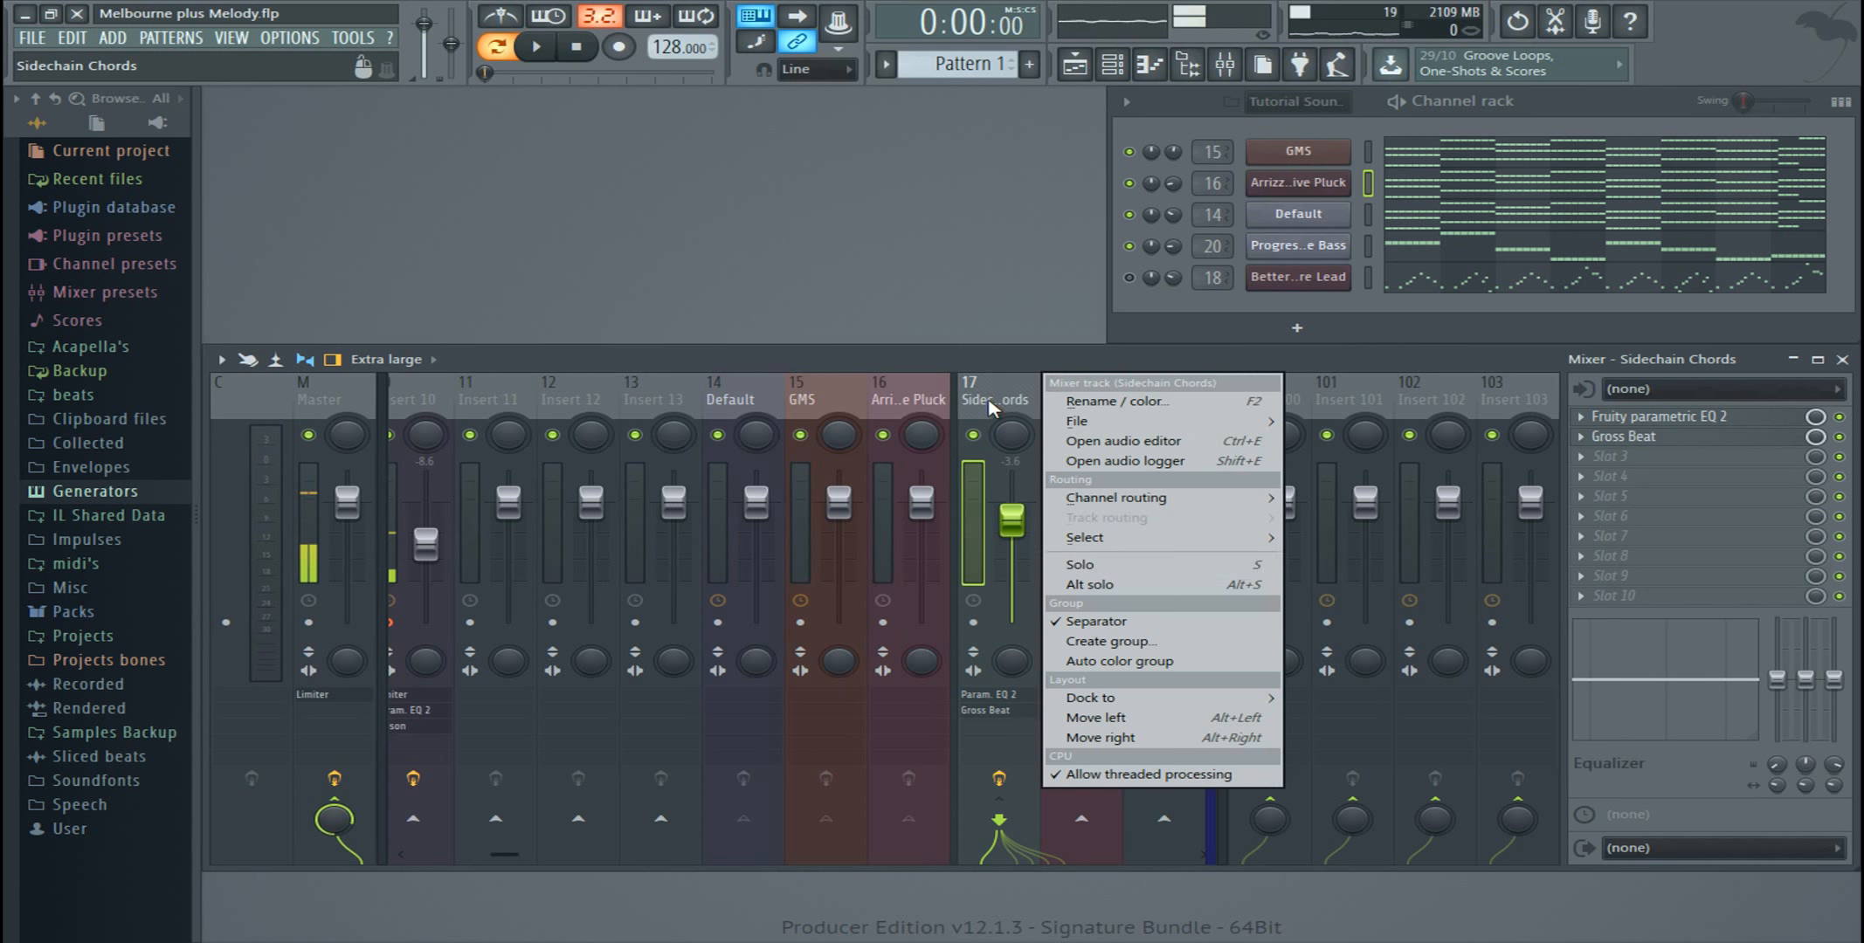
click(1158, 644)
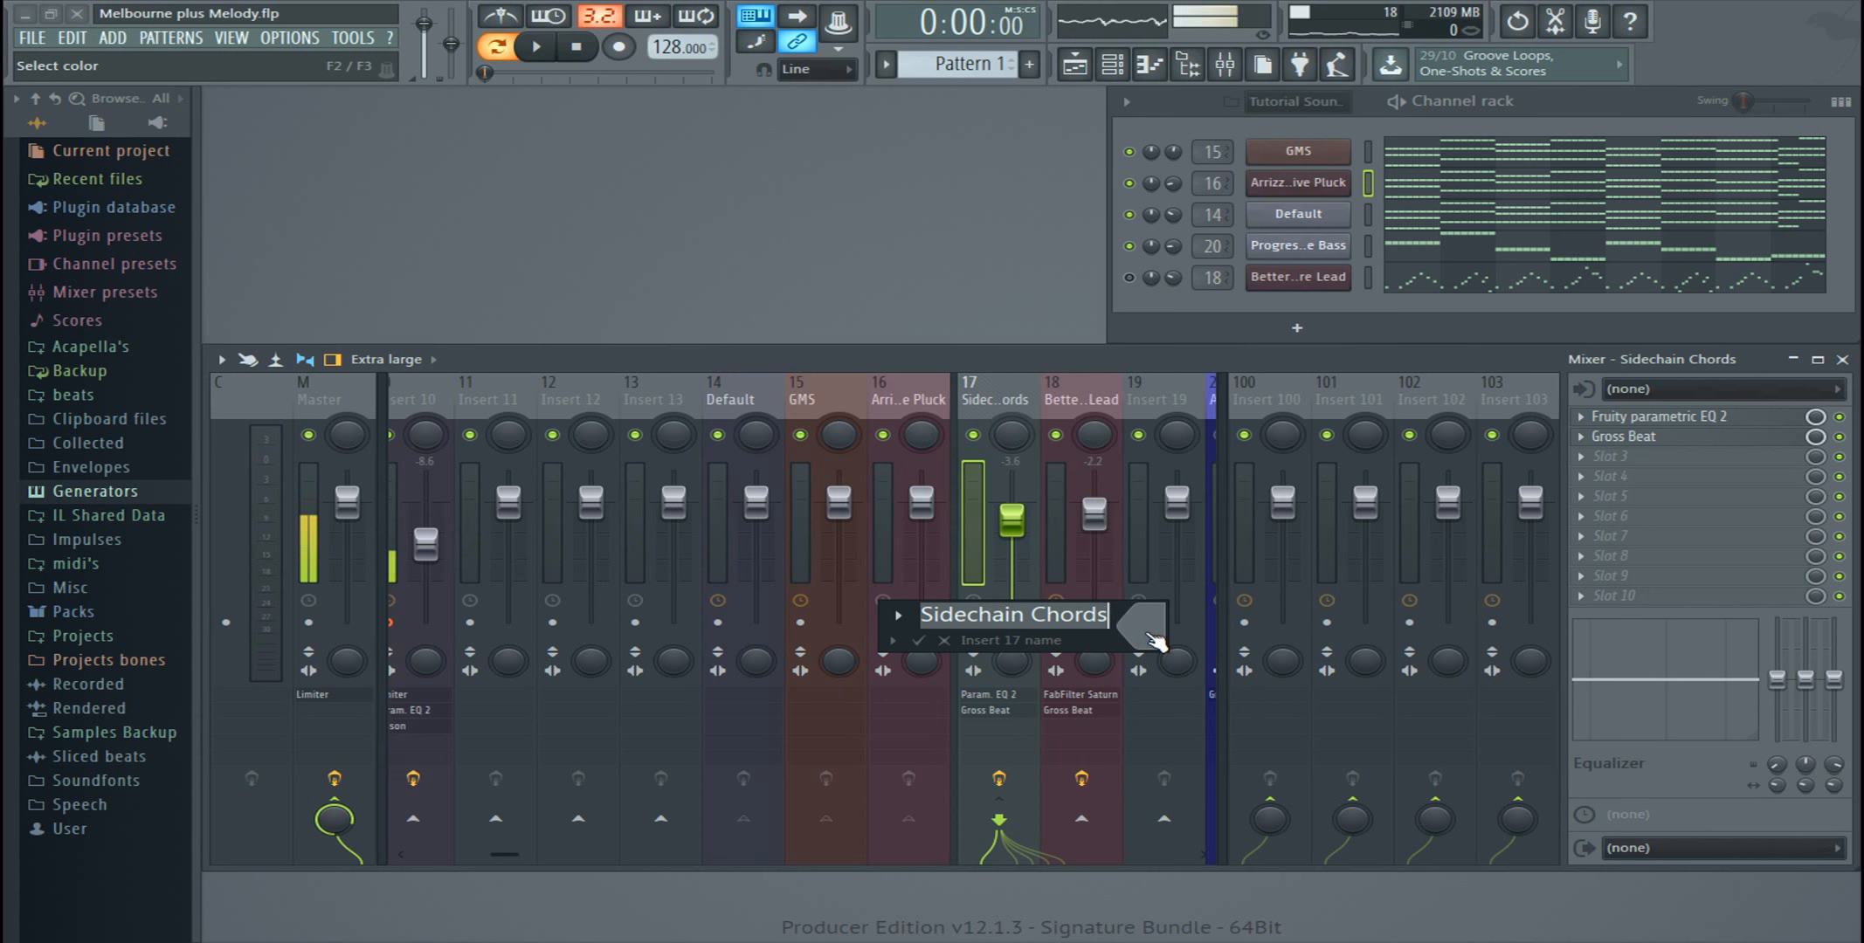
key(Return)
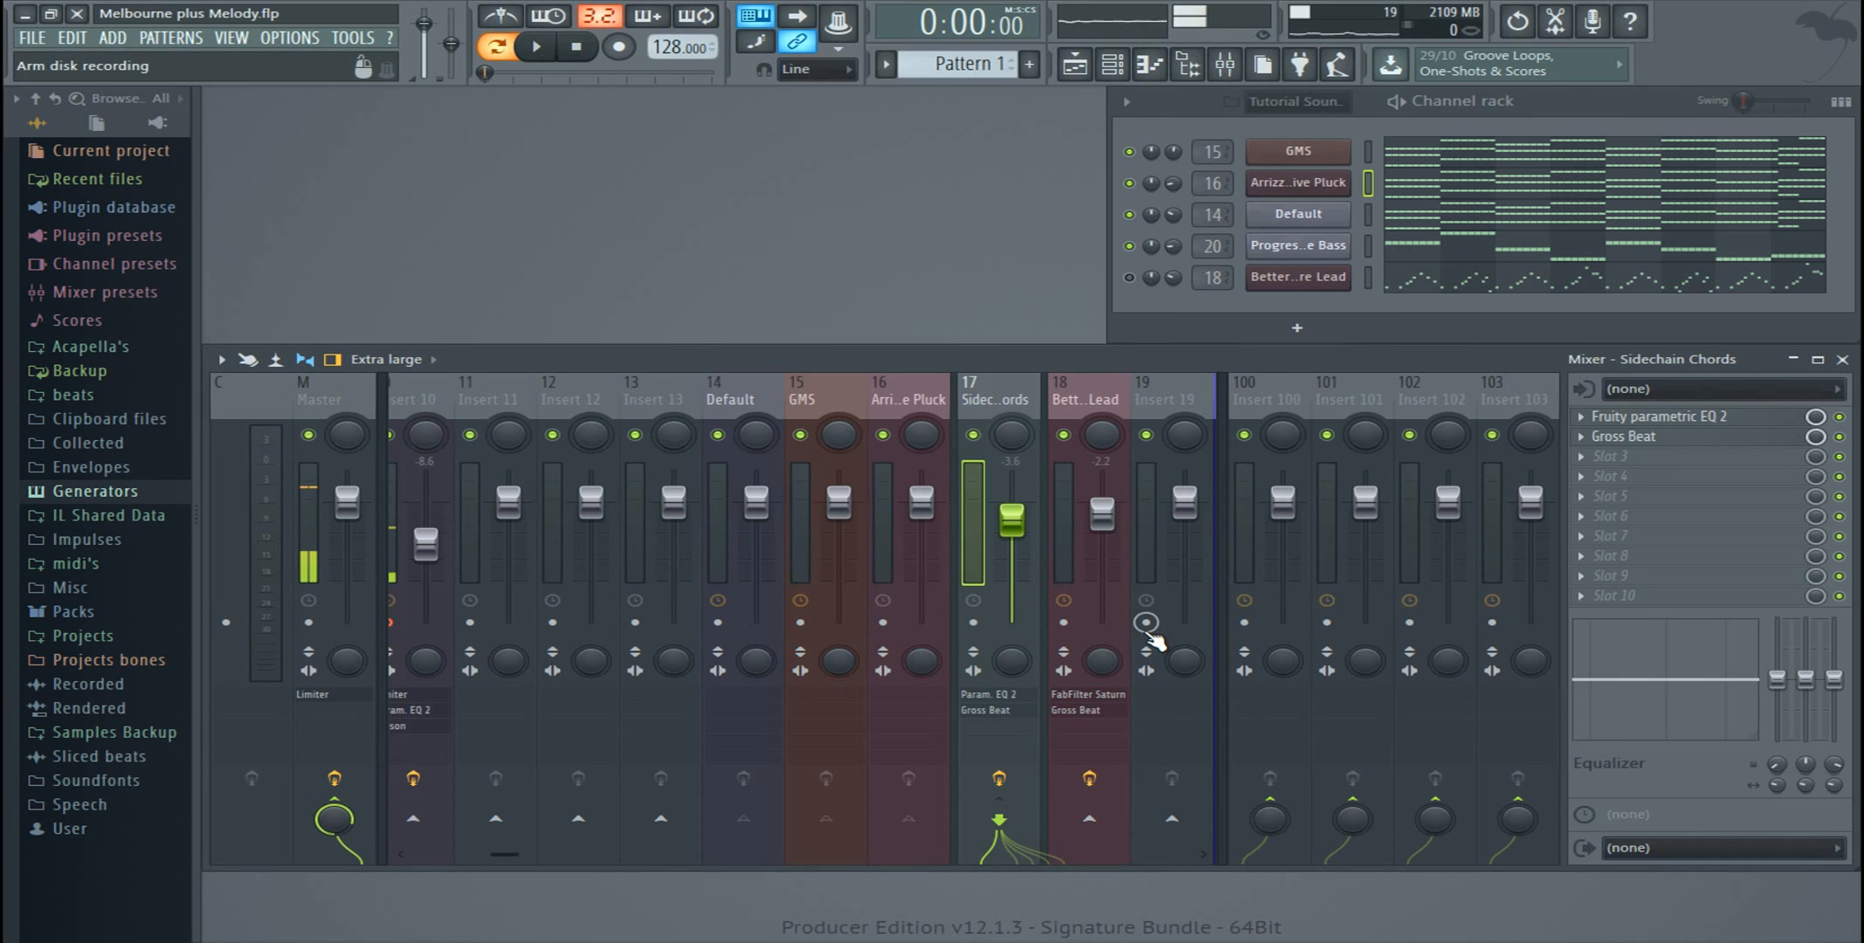
Step: Try docking the Sidechain Chords track to Left in a slightly taller mixer, and dock it back to Middle
right_click(1006, 405)
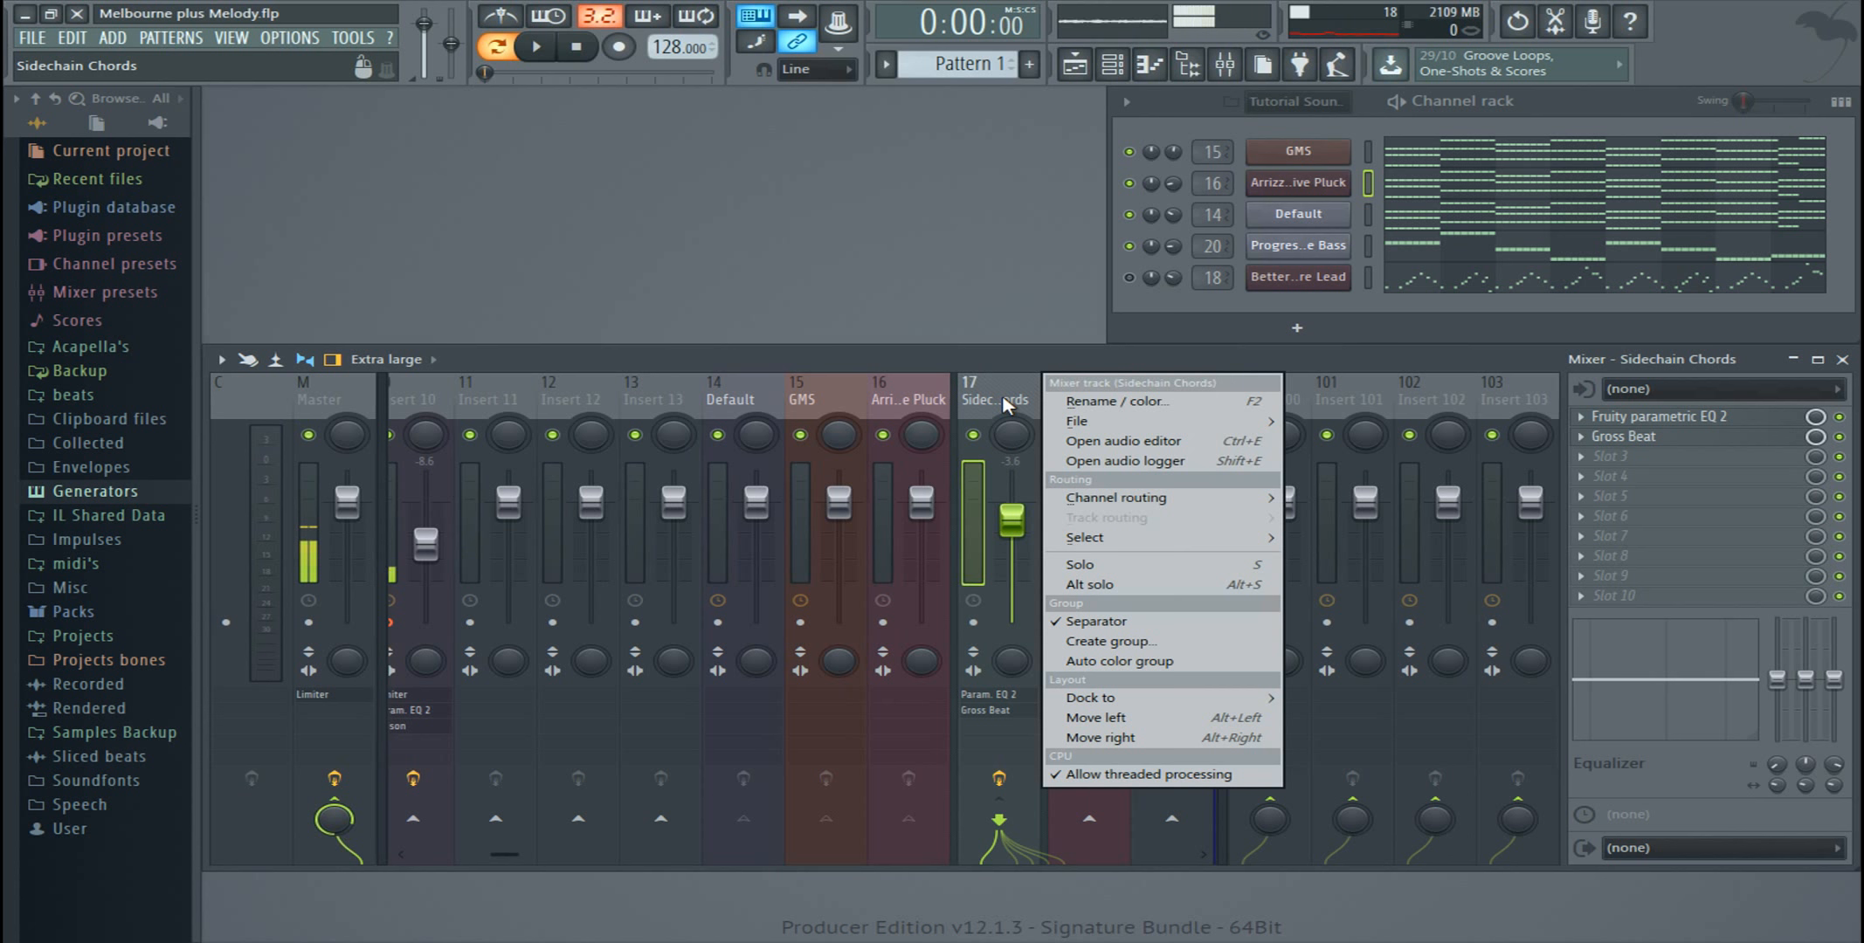
mouse_move(1149, 704)
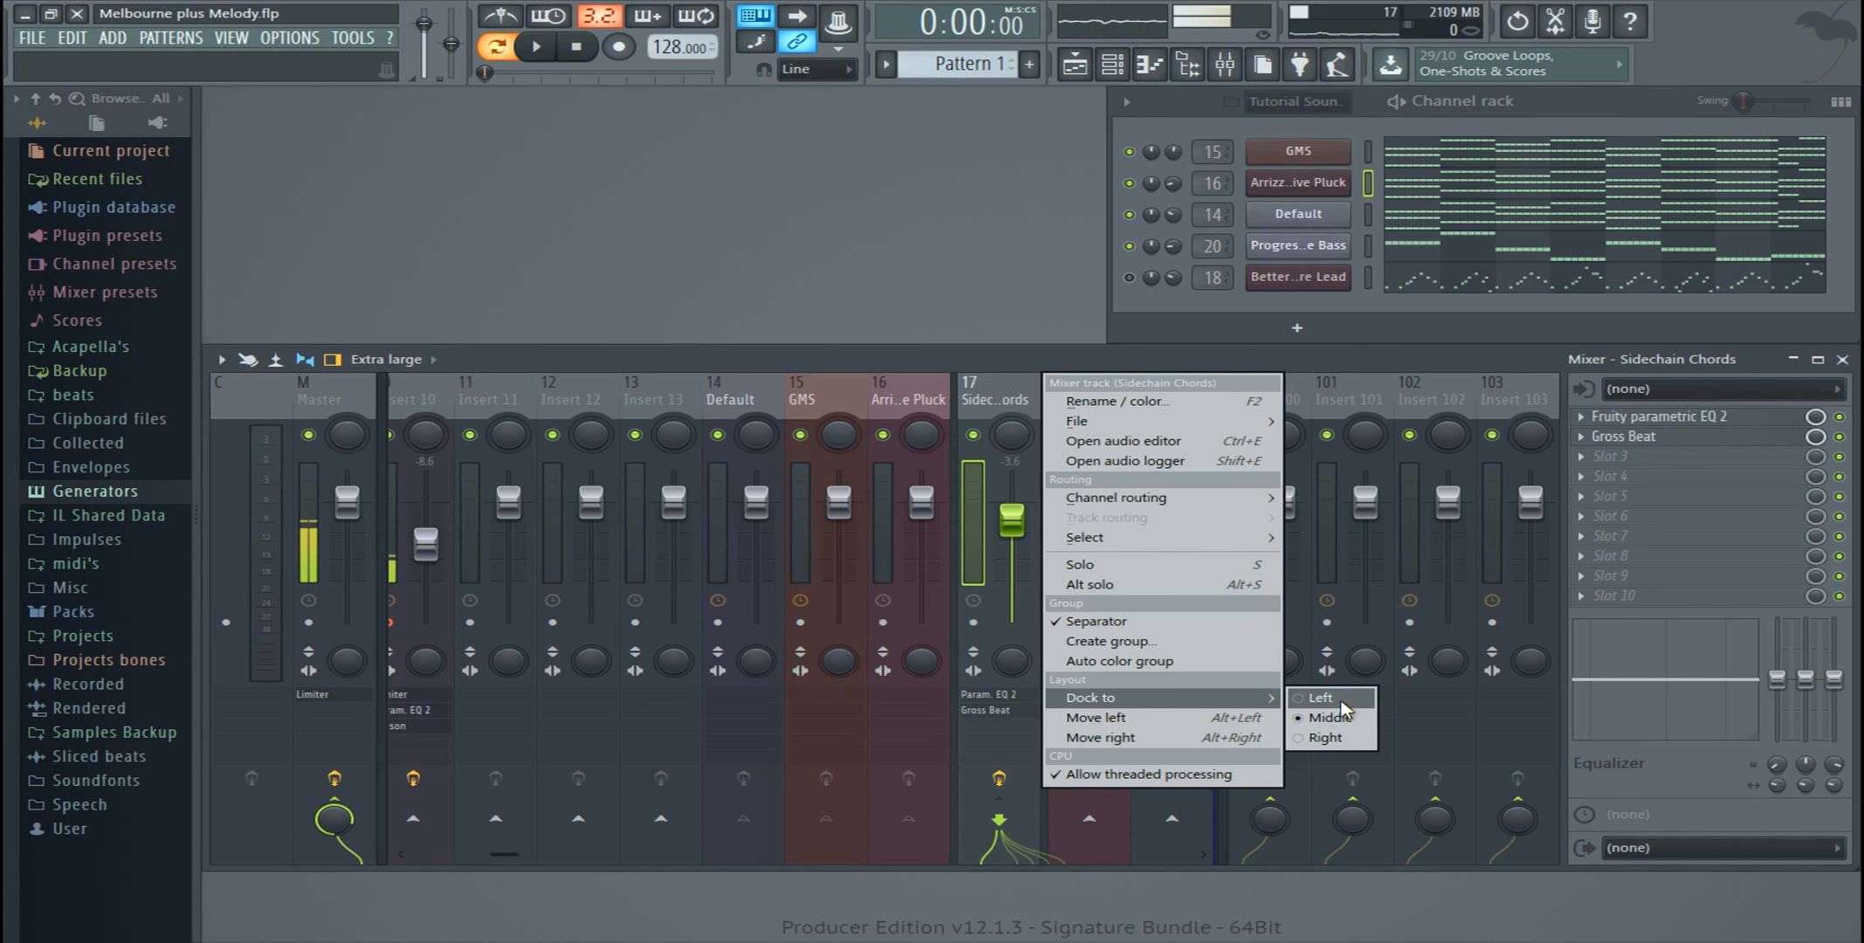
mouse_move(1092, 538)
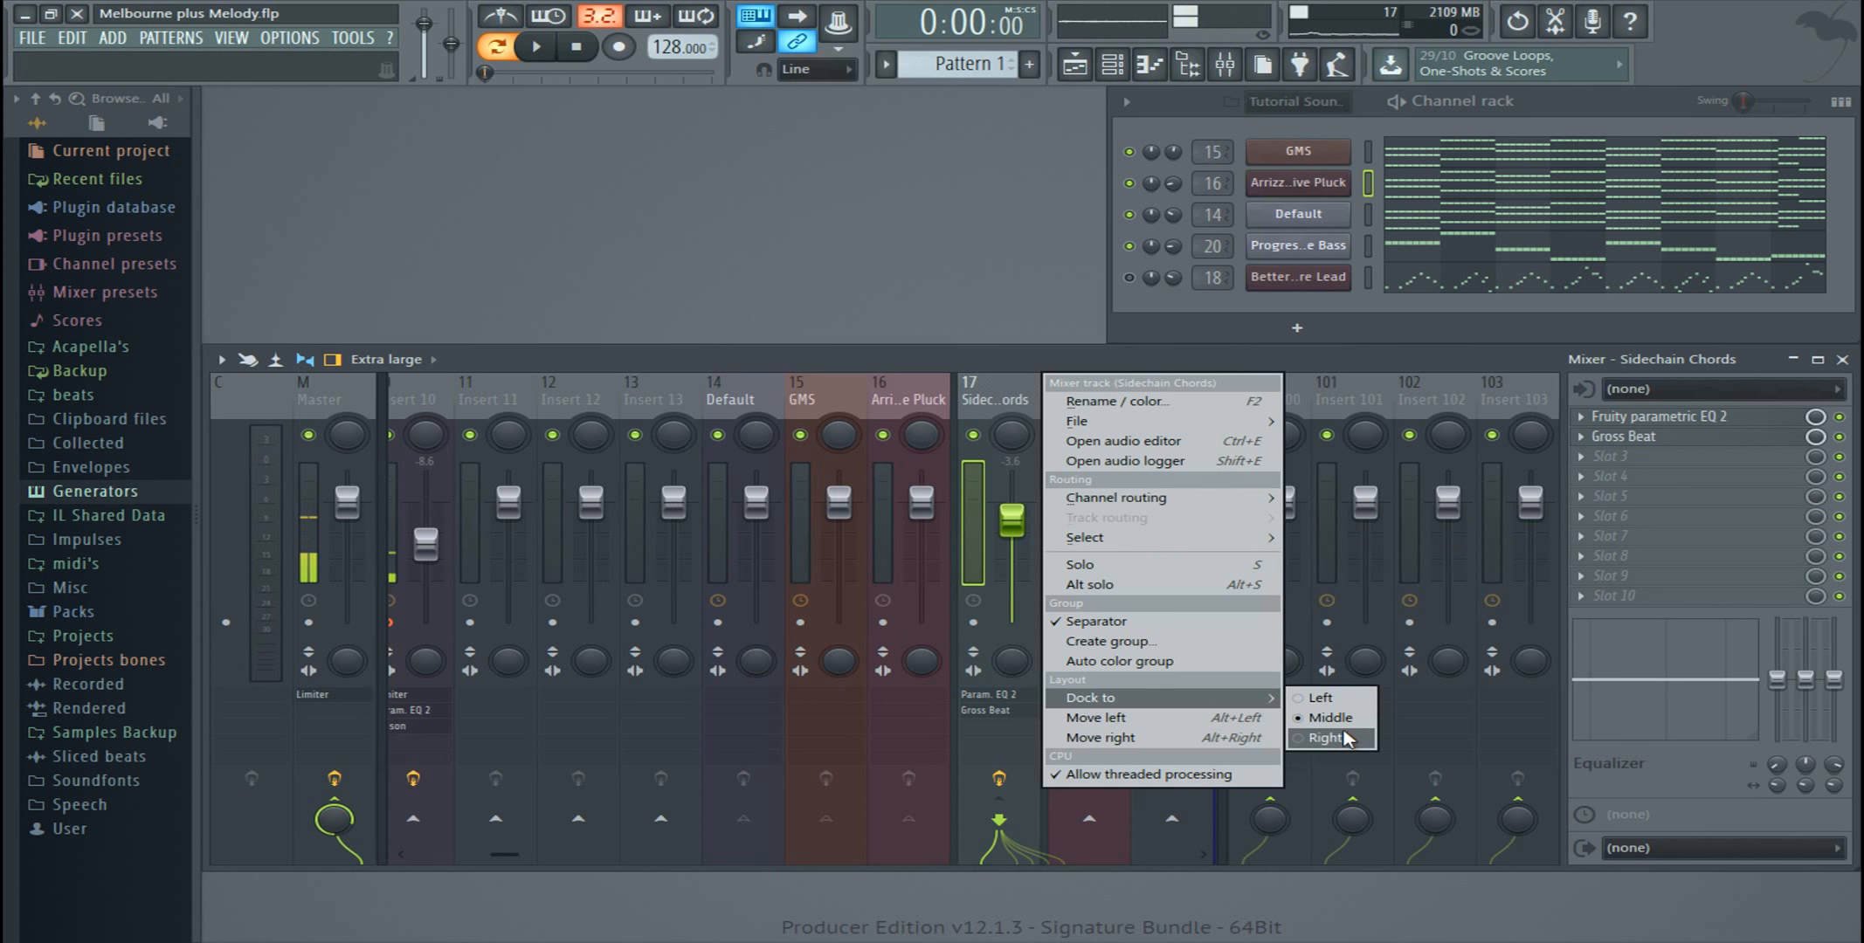
click(1338, 701)
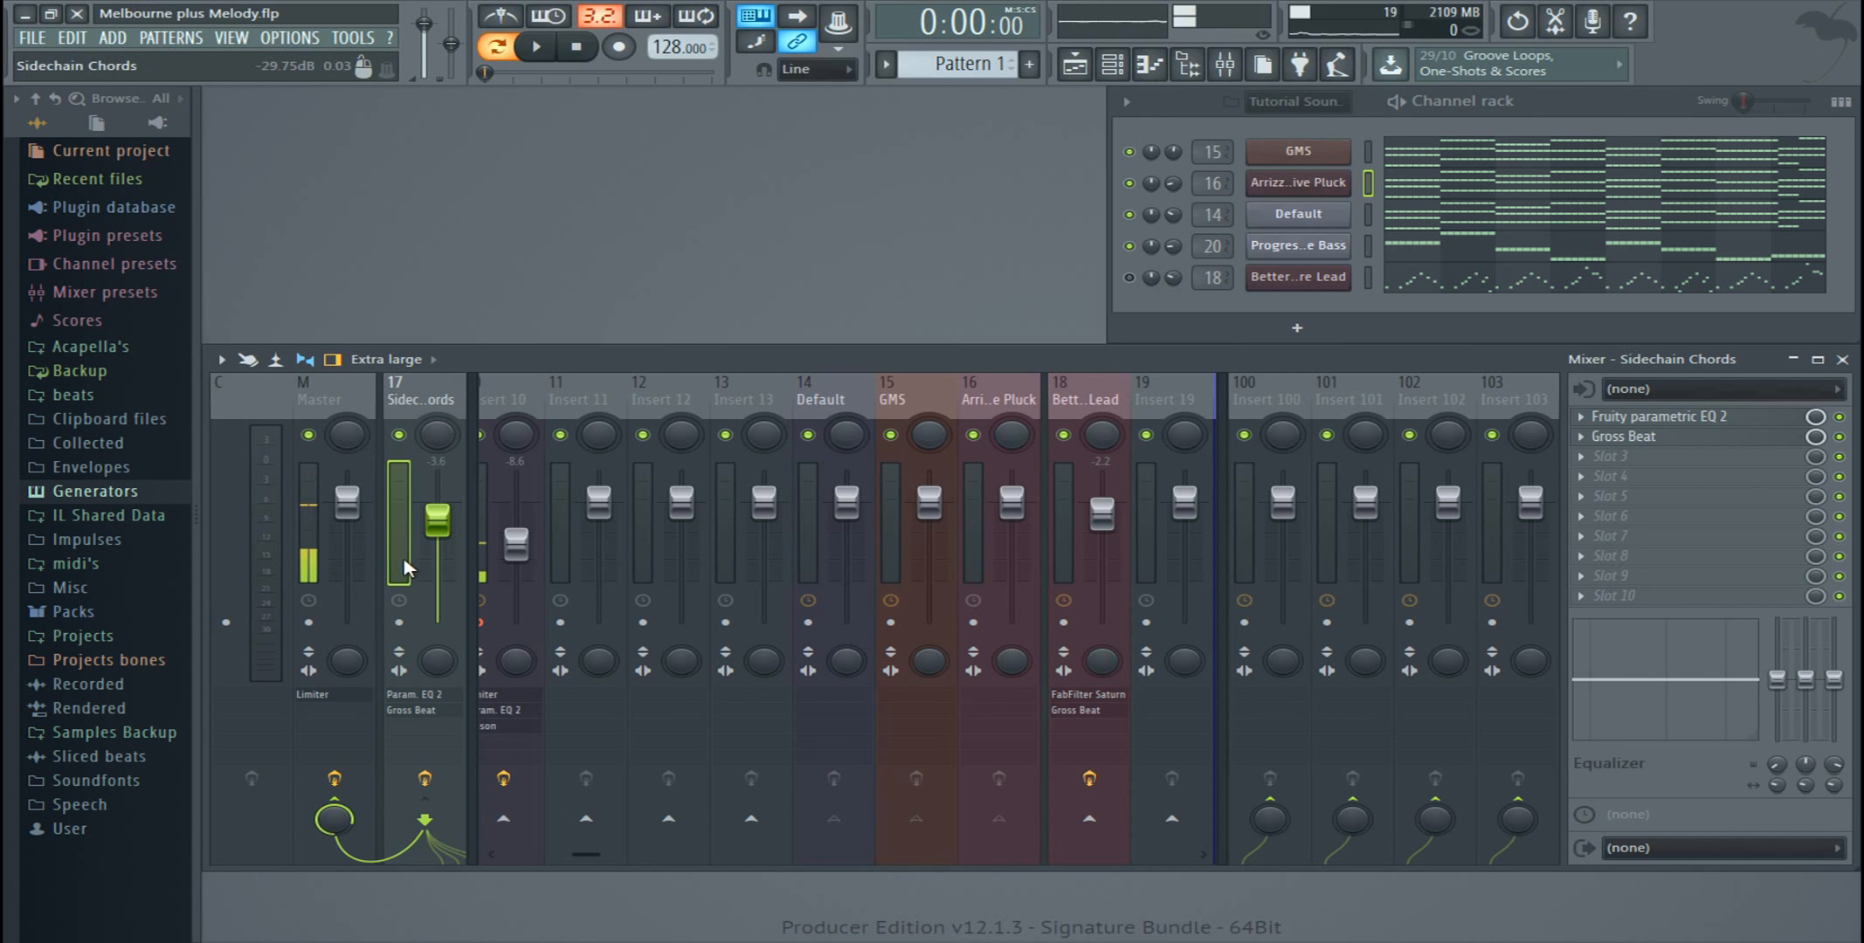
drag(623, 343, 651, 304)
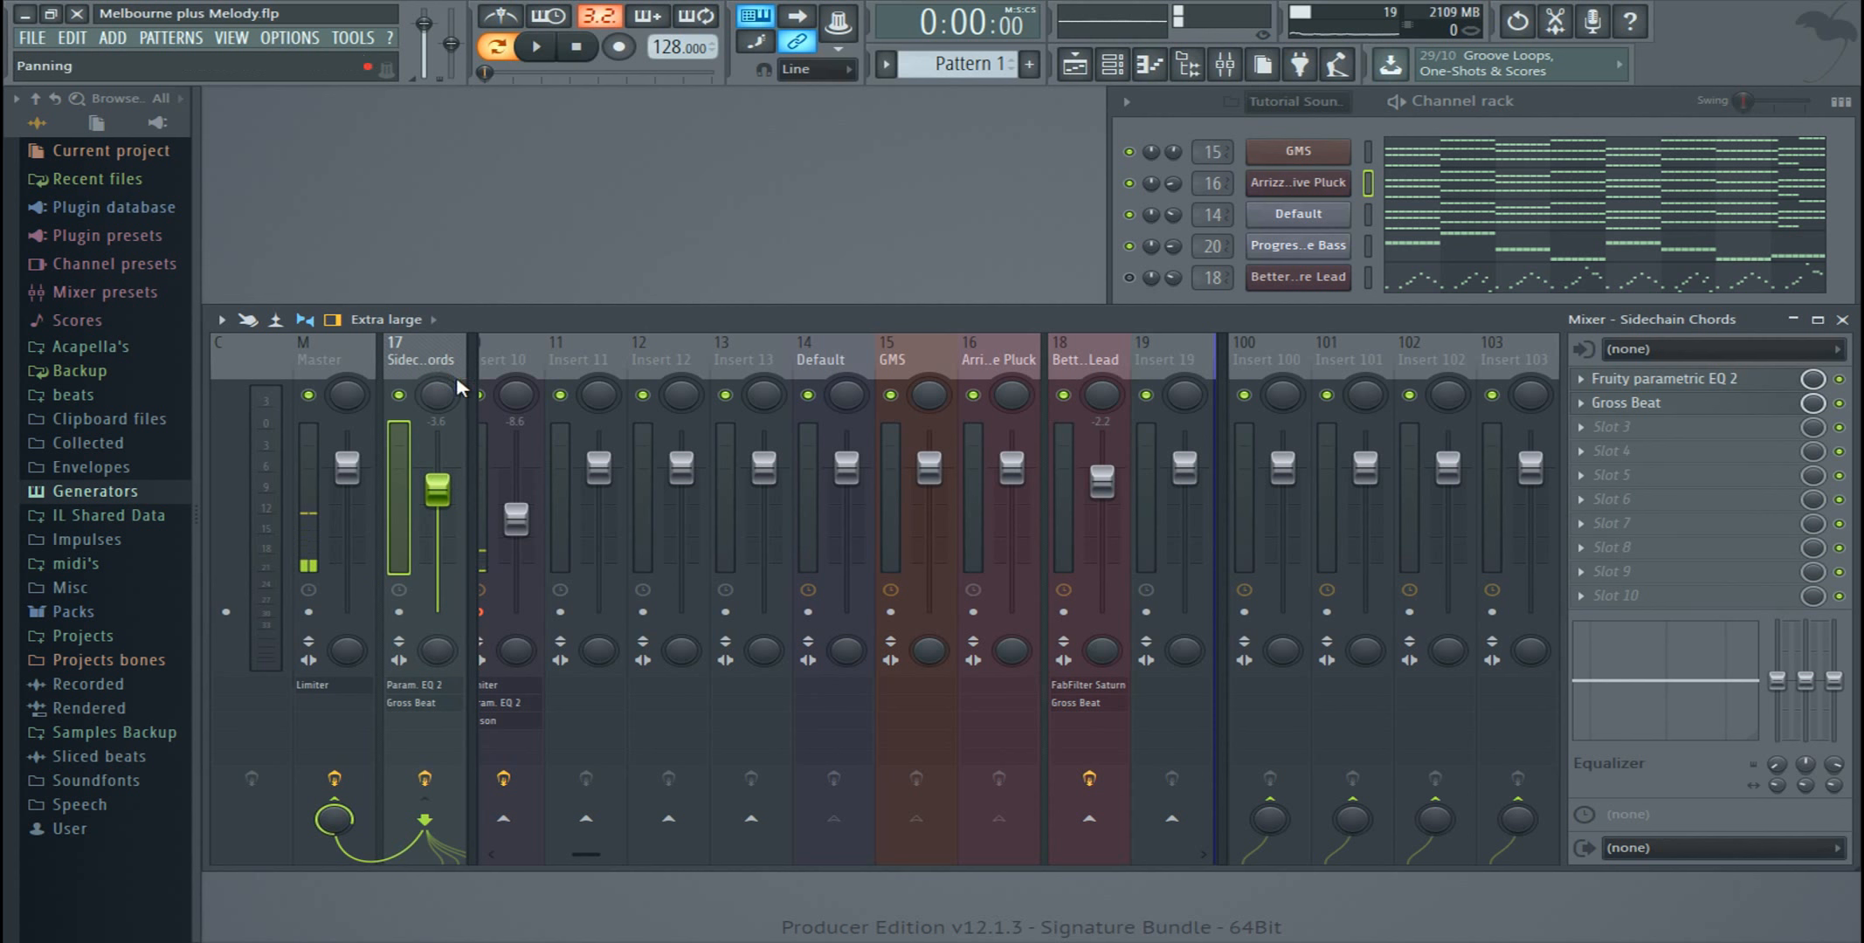
right_click(469, 337)
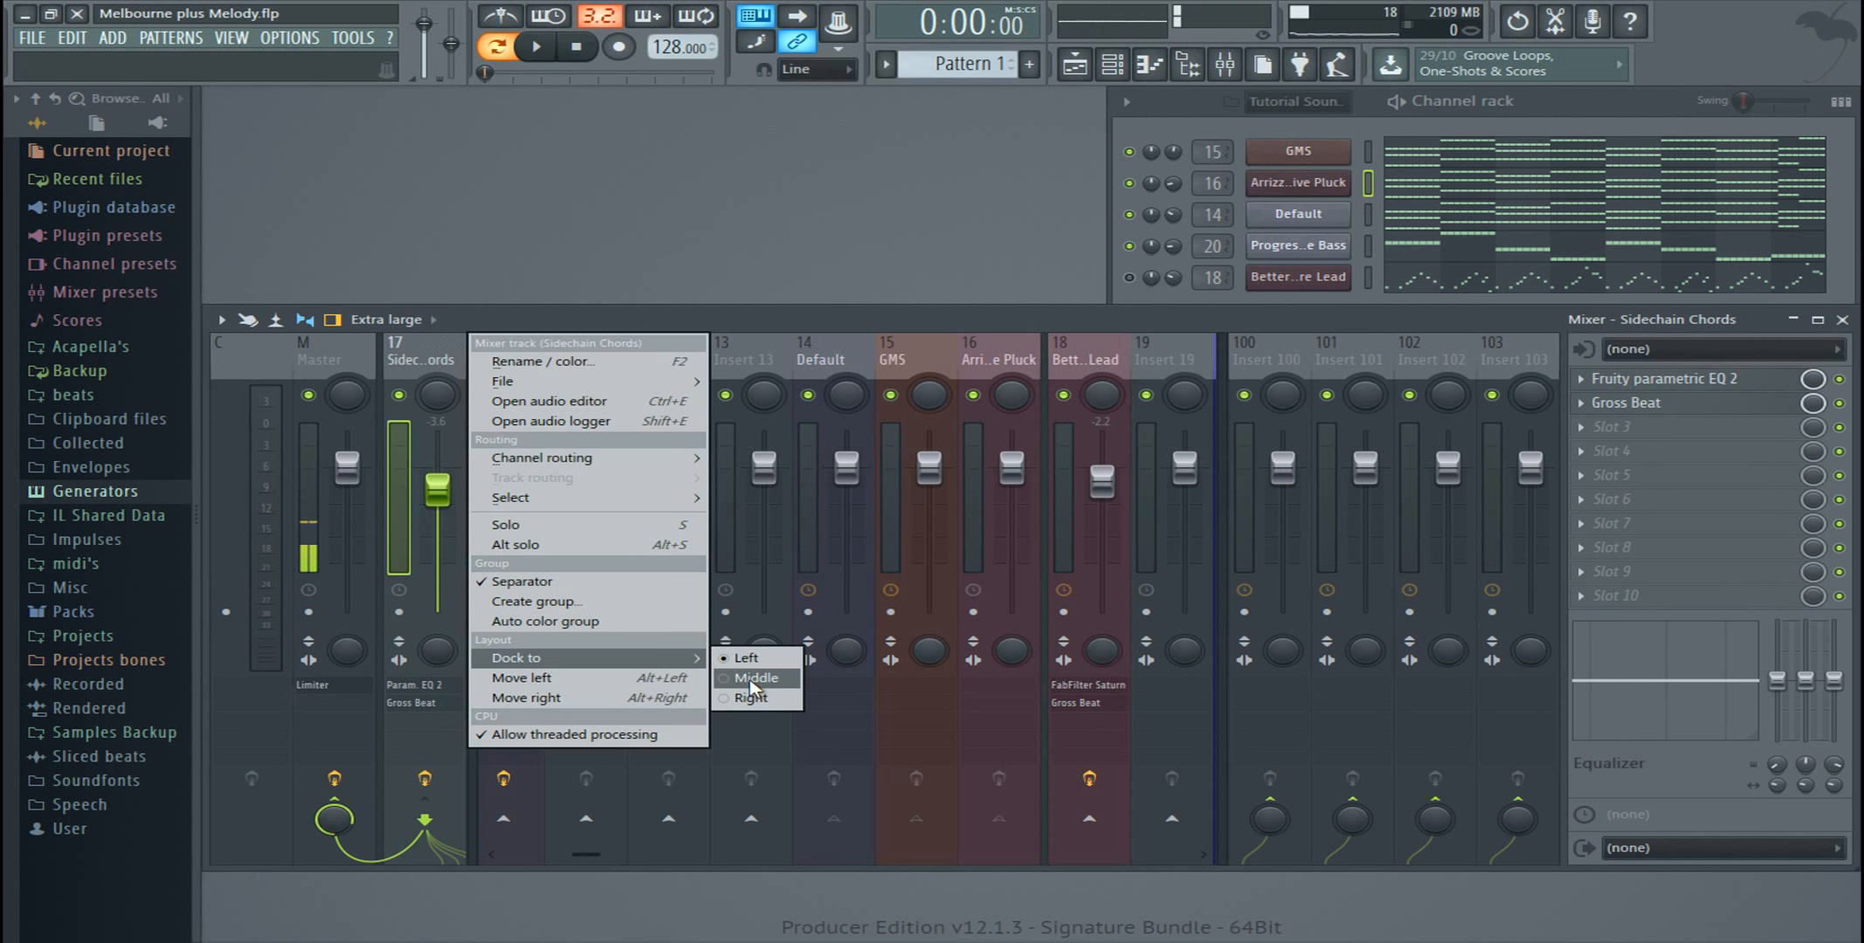
click(742, 681)
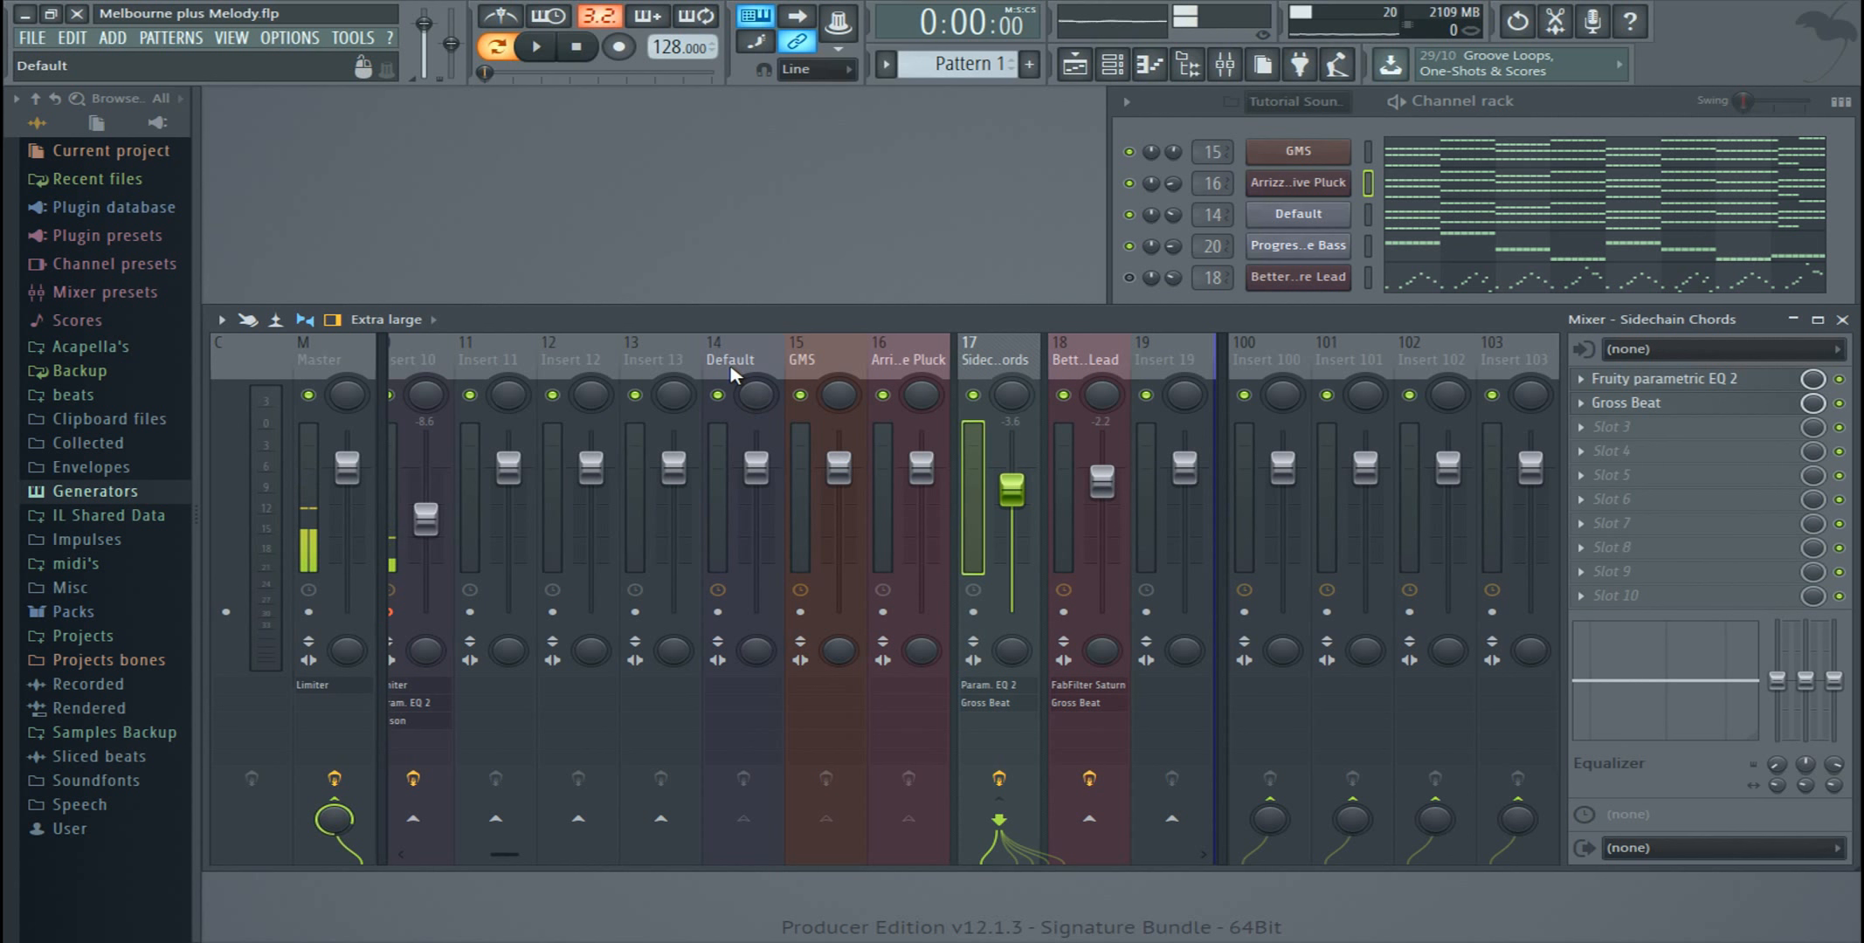
mouse_move(663, 318)
mouse_down()
mouse_move(680, 313)
mouse_move(644, 320)
mouse_move(673, 323)
mouse_up()
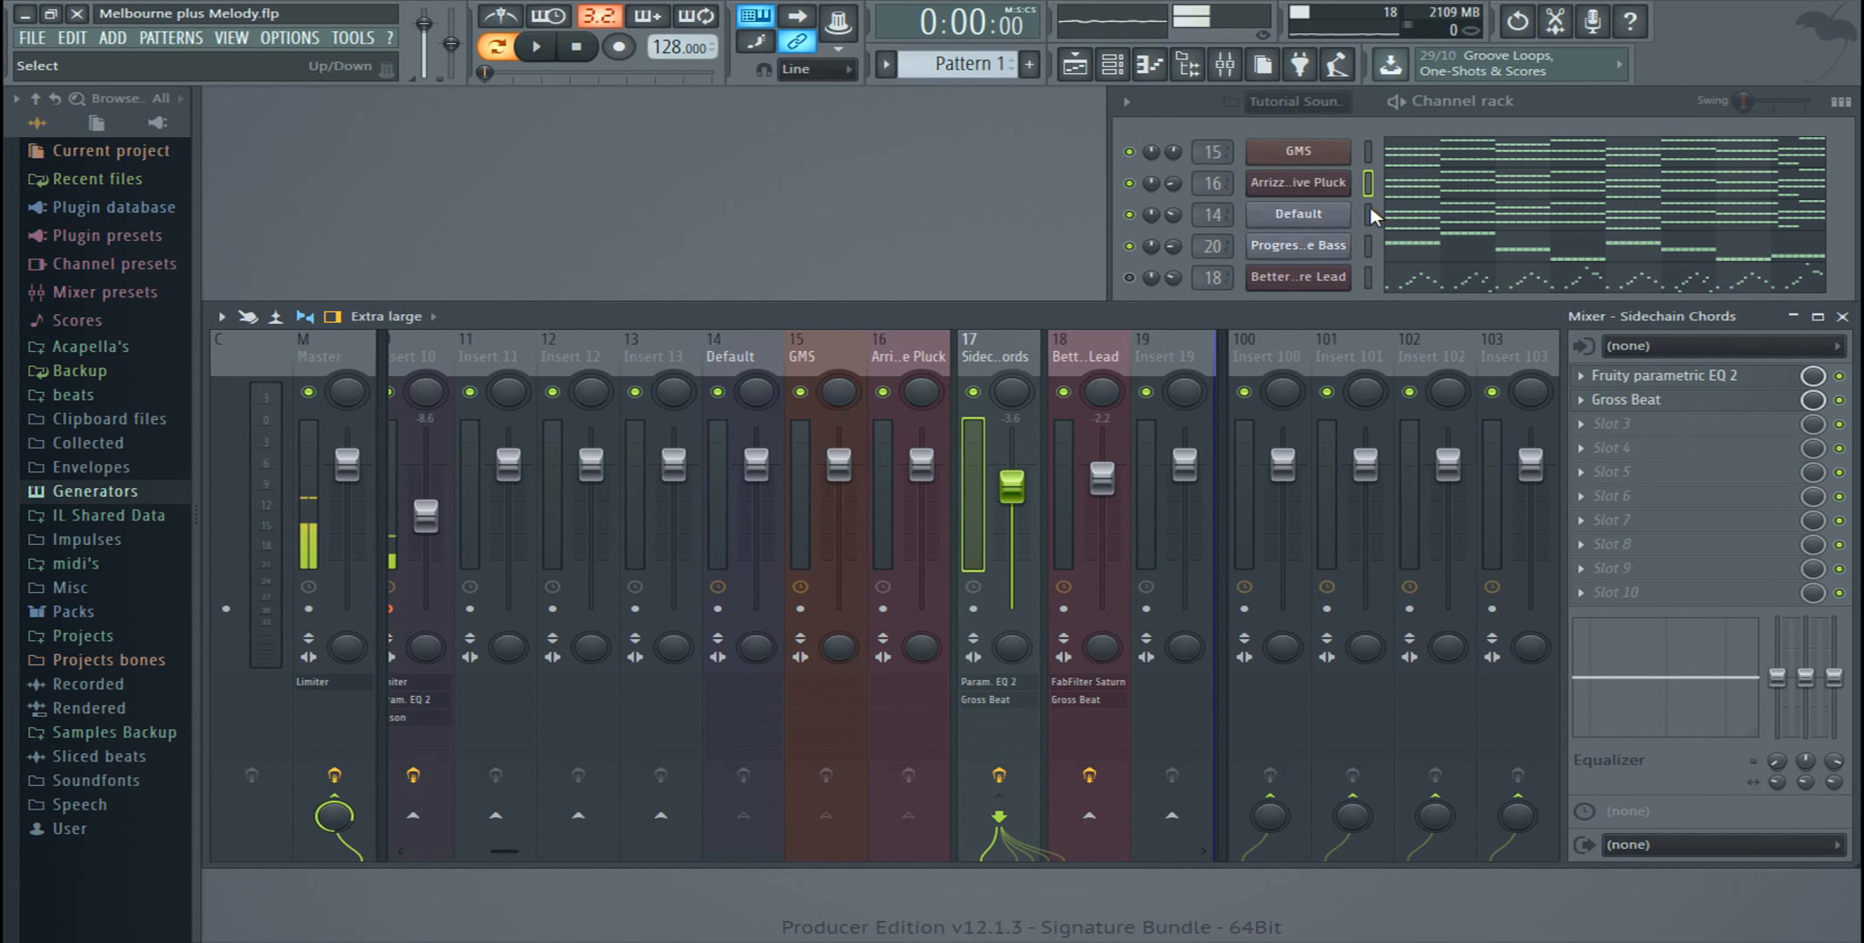
Step: Open the playlist, place the song position at bar 17 and select the Lead pattern from the clip on Track 8
click(1538, 100)
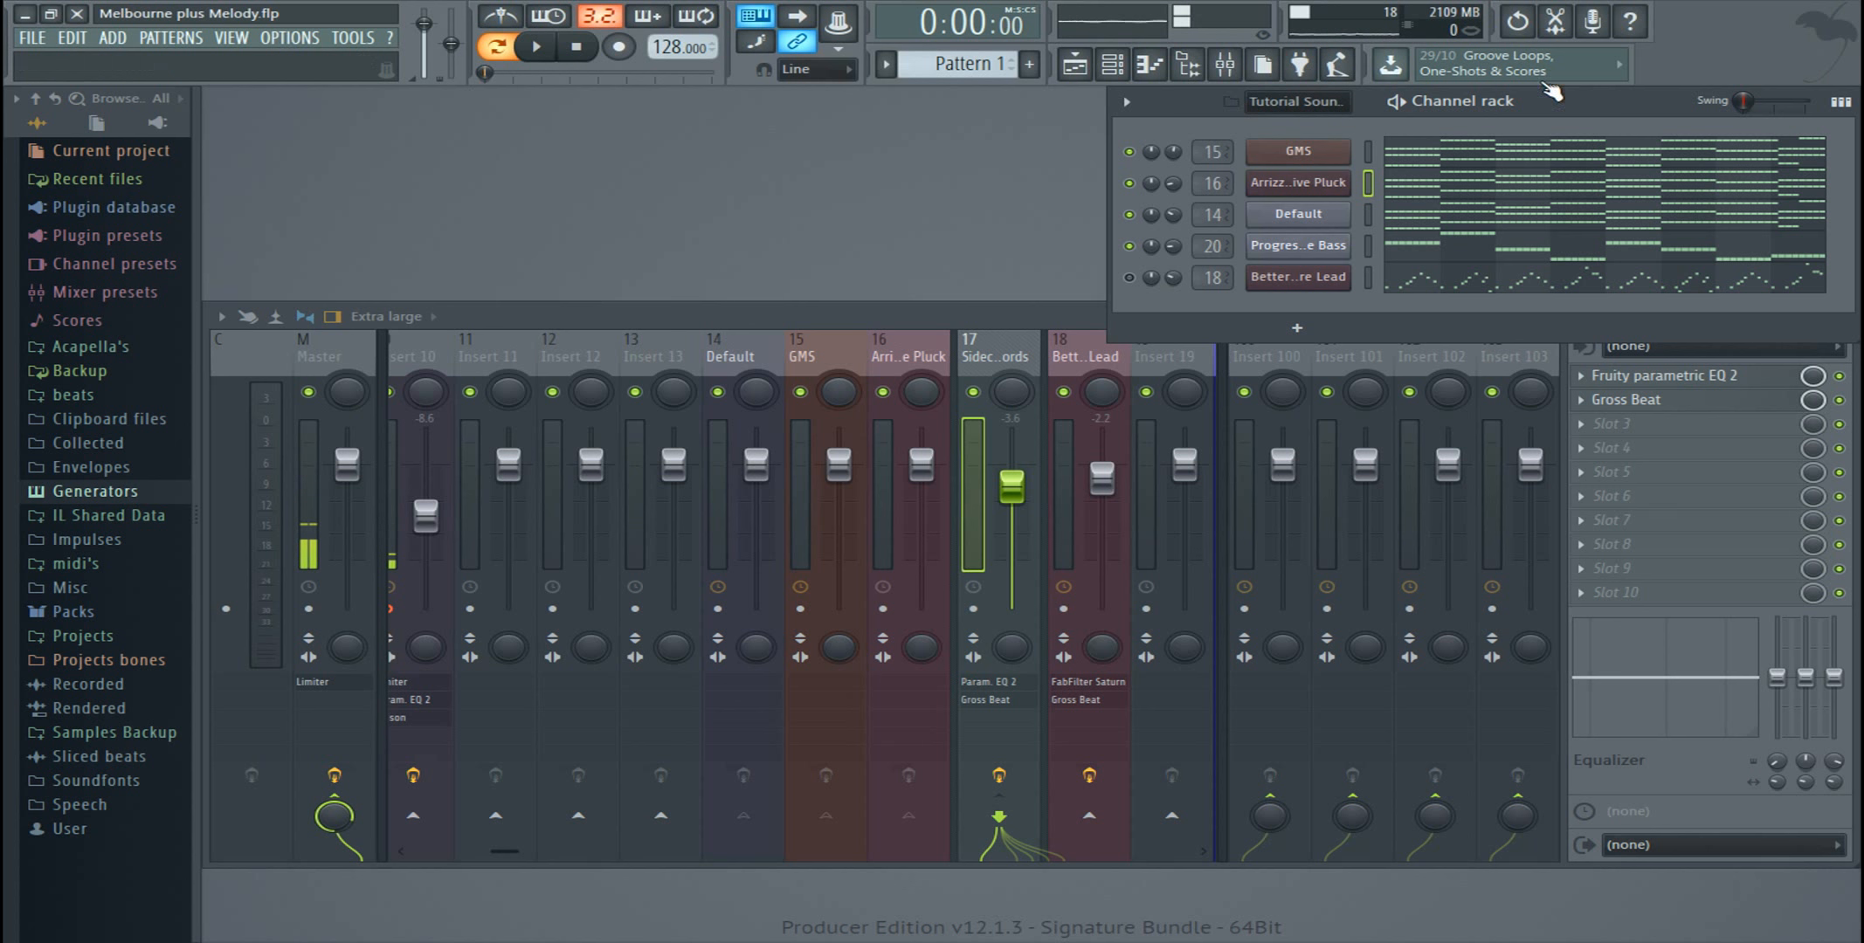
click(1088, 71)
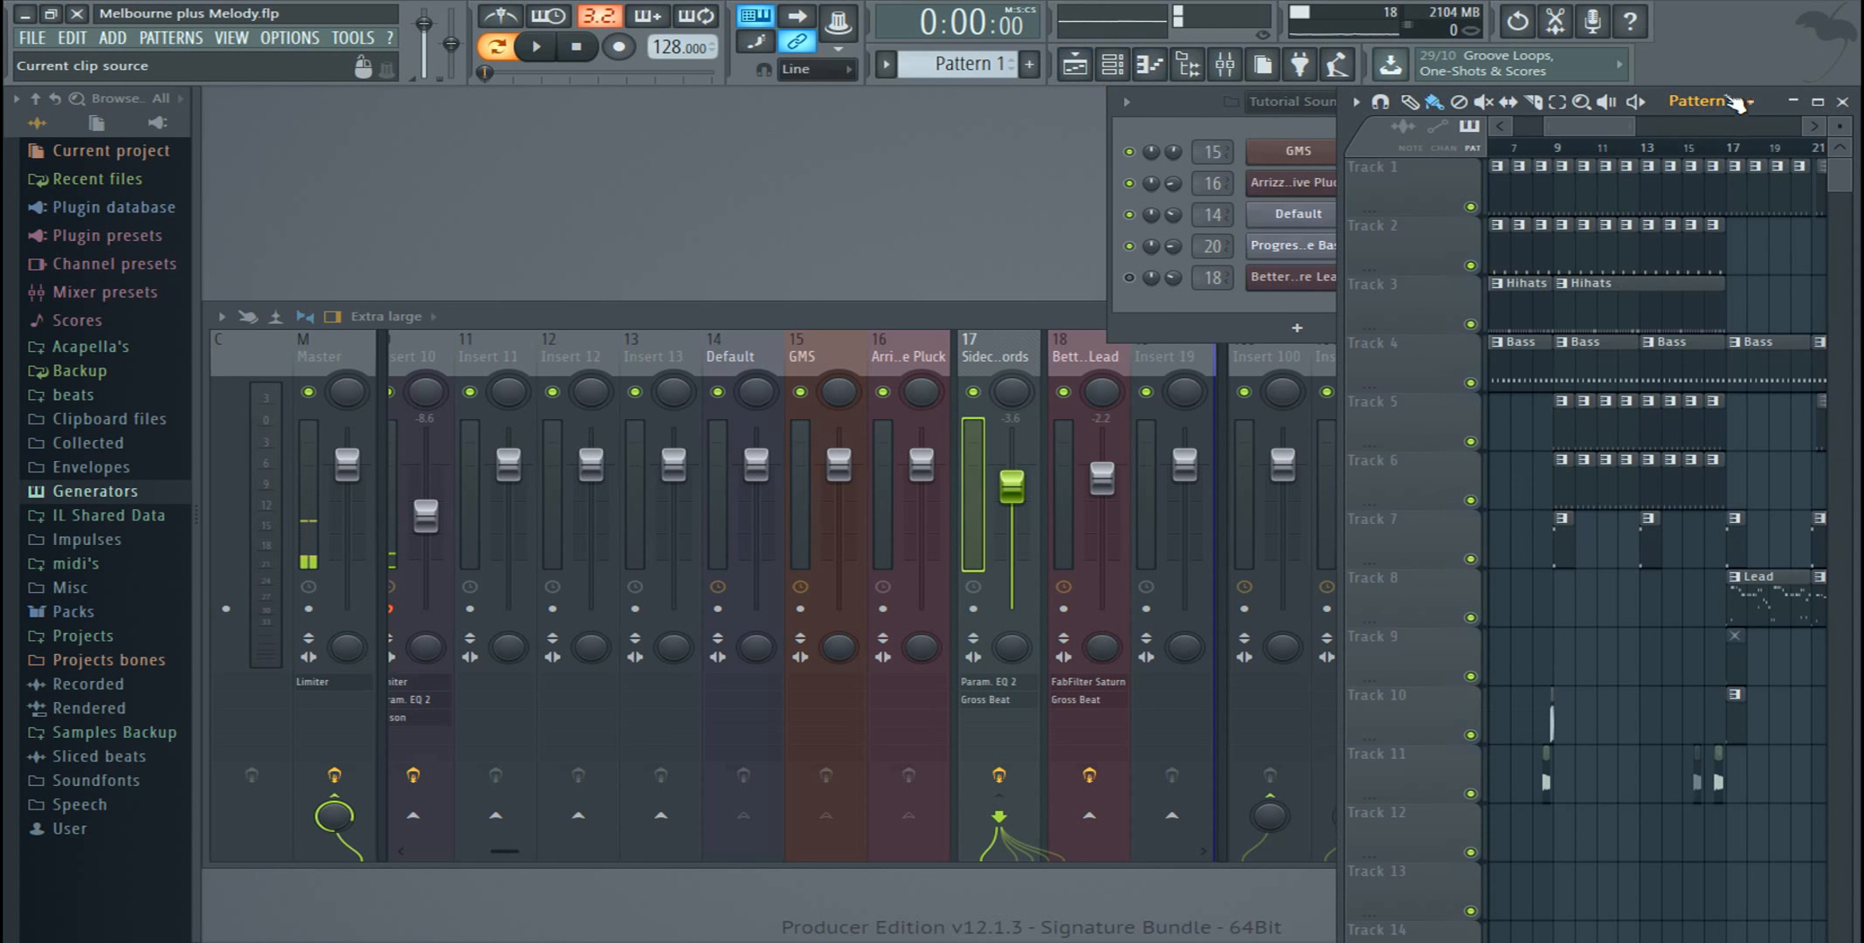
drag(1763, 102, 1231, 118)
drag(1326, 166, 1749, 166)
drag(1257, 145, 1332, 145)
click(1245, 166)
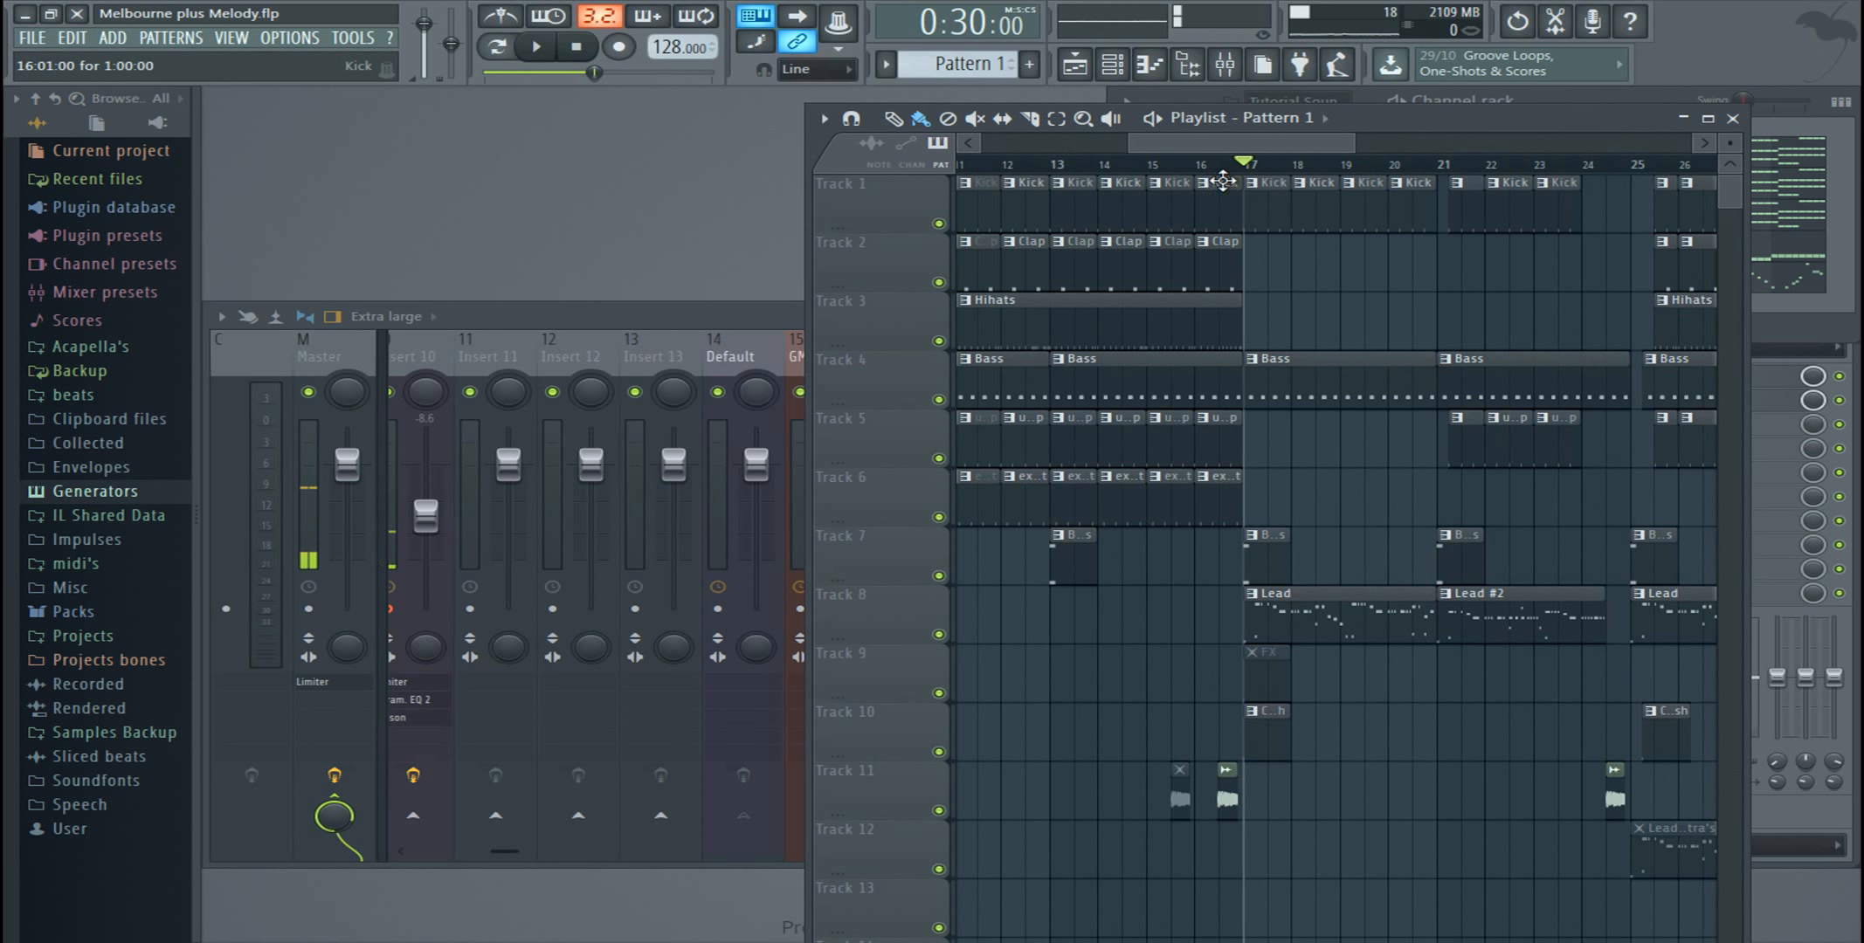
click(1343, 593)
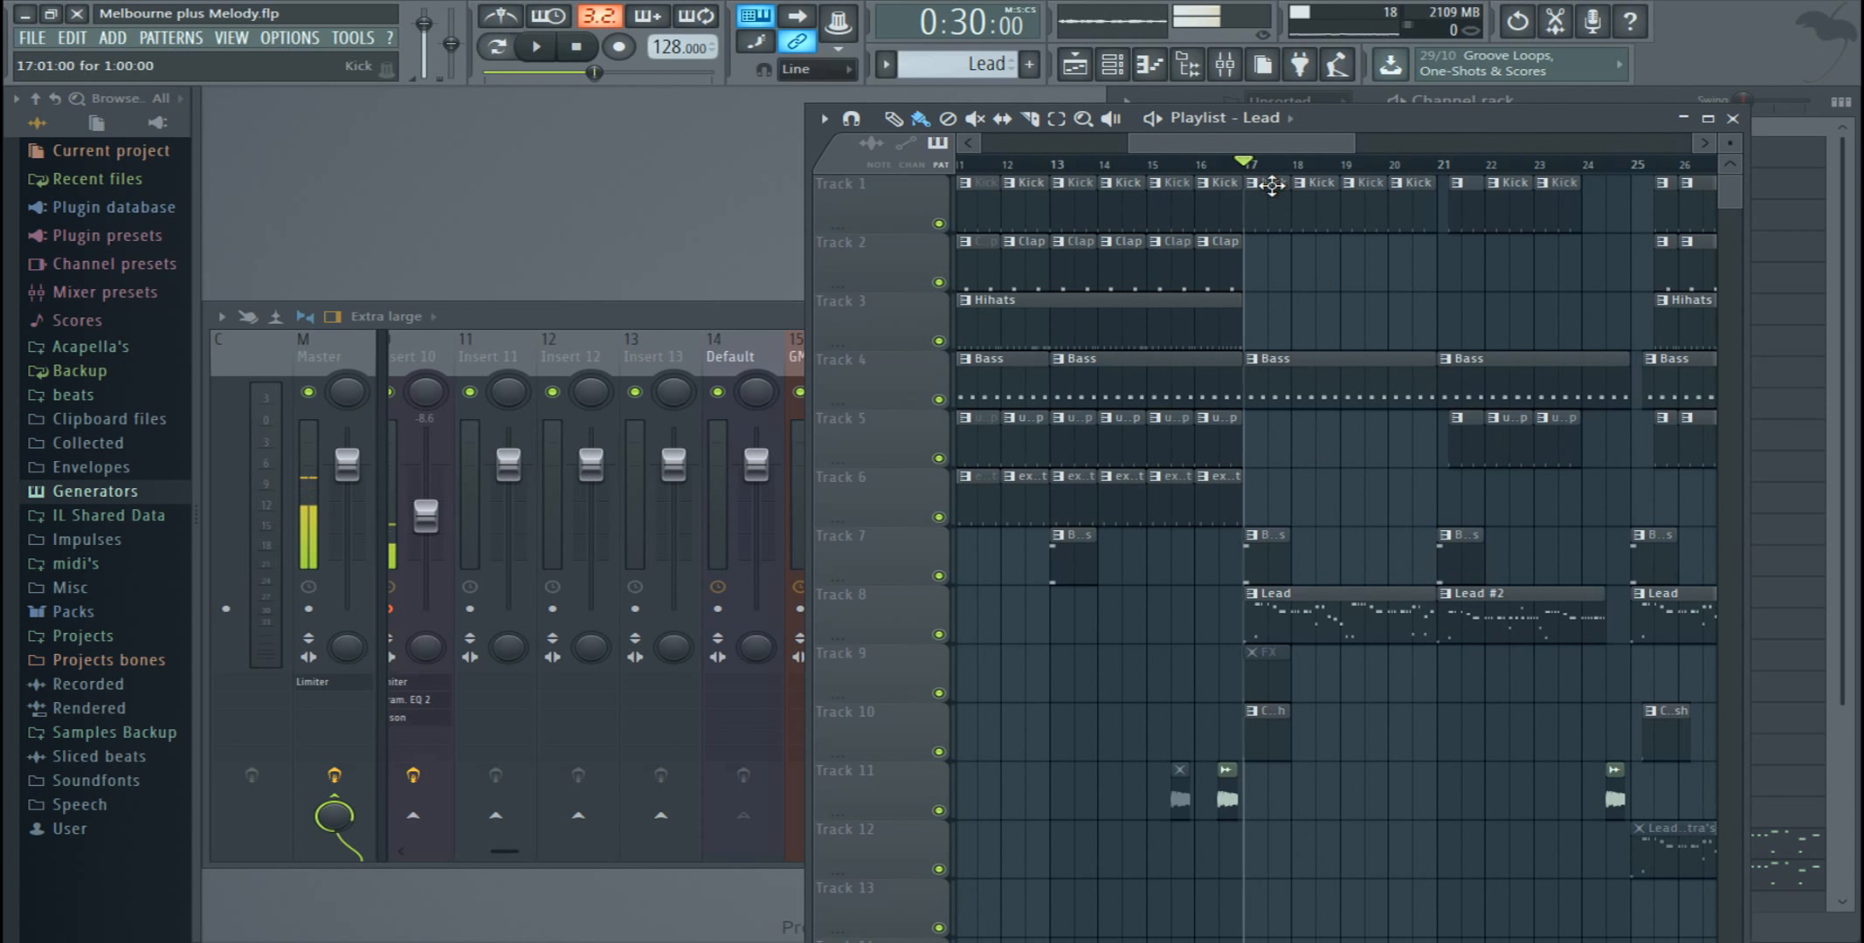
Step: Move the playlist clear of the channel rack and play the Lead pattern briefly in pattern mode
drag(1358, 125, 1168, 448)
click(1560, 107)
click(499, 50)
click(537, 48)
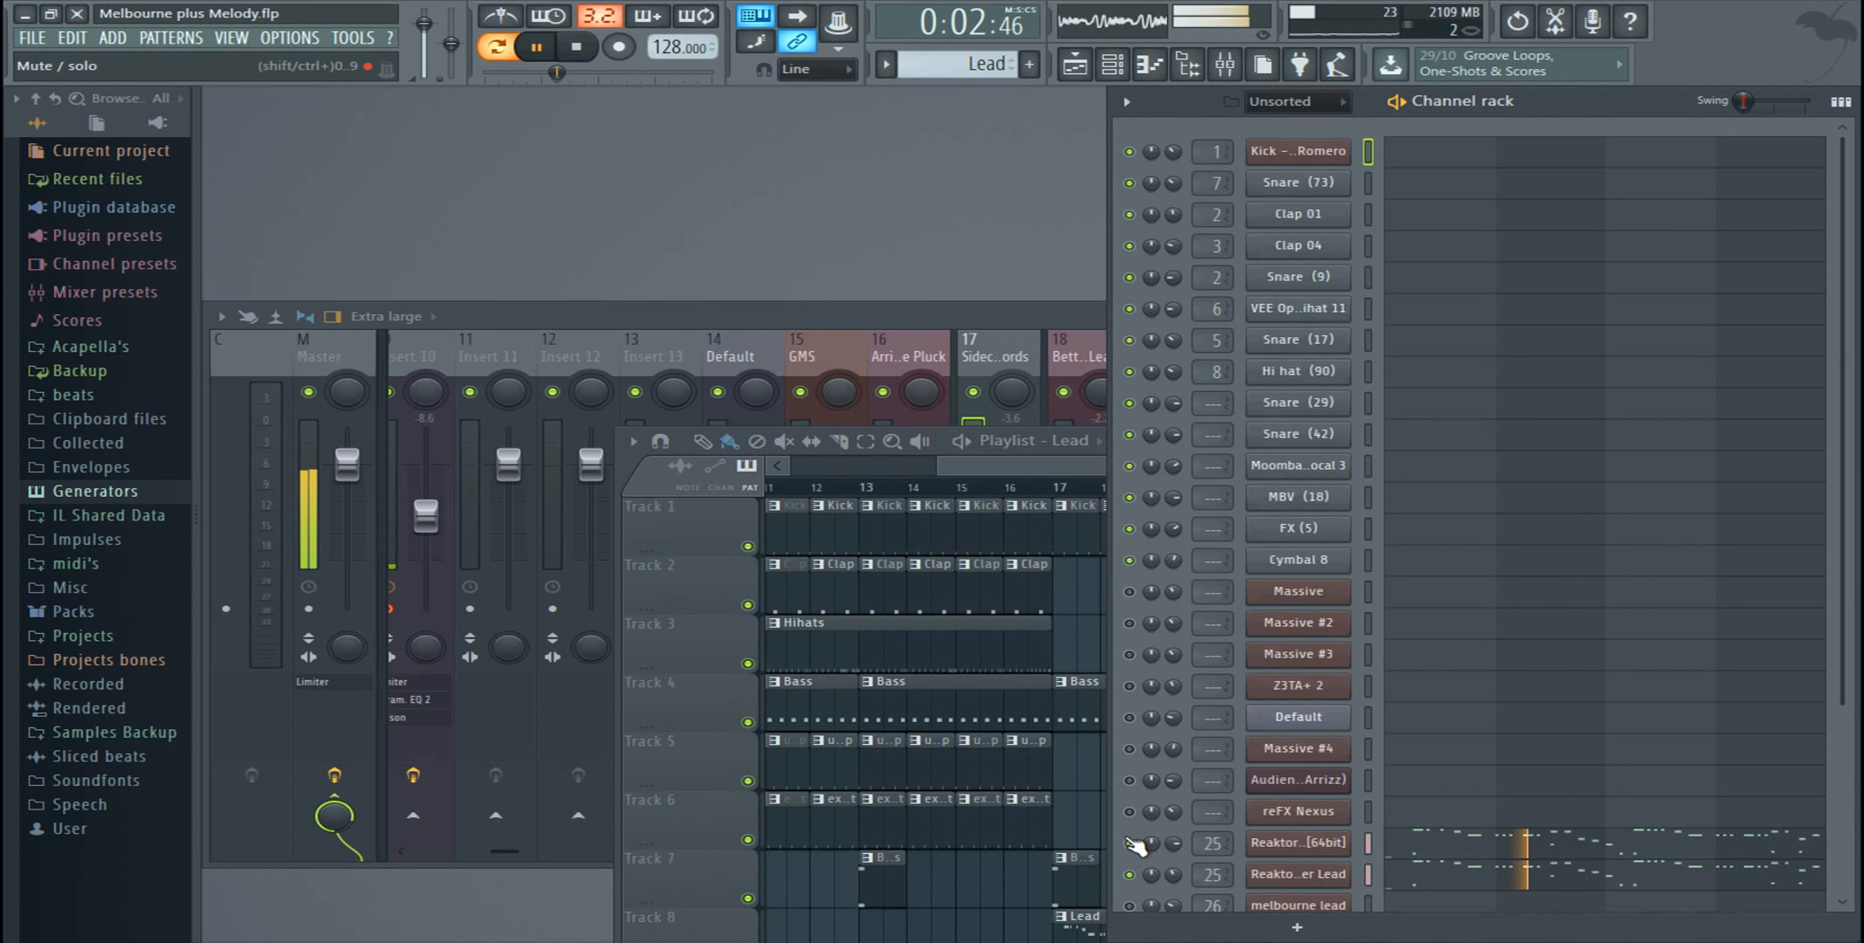
click(580, 49)
Step: Play the arrangement from bar 17 in the playlist to hear the lead section, closing the playlist when done
click(939, 442)
drag(1220, 447, 1047, 99)
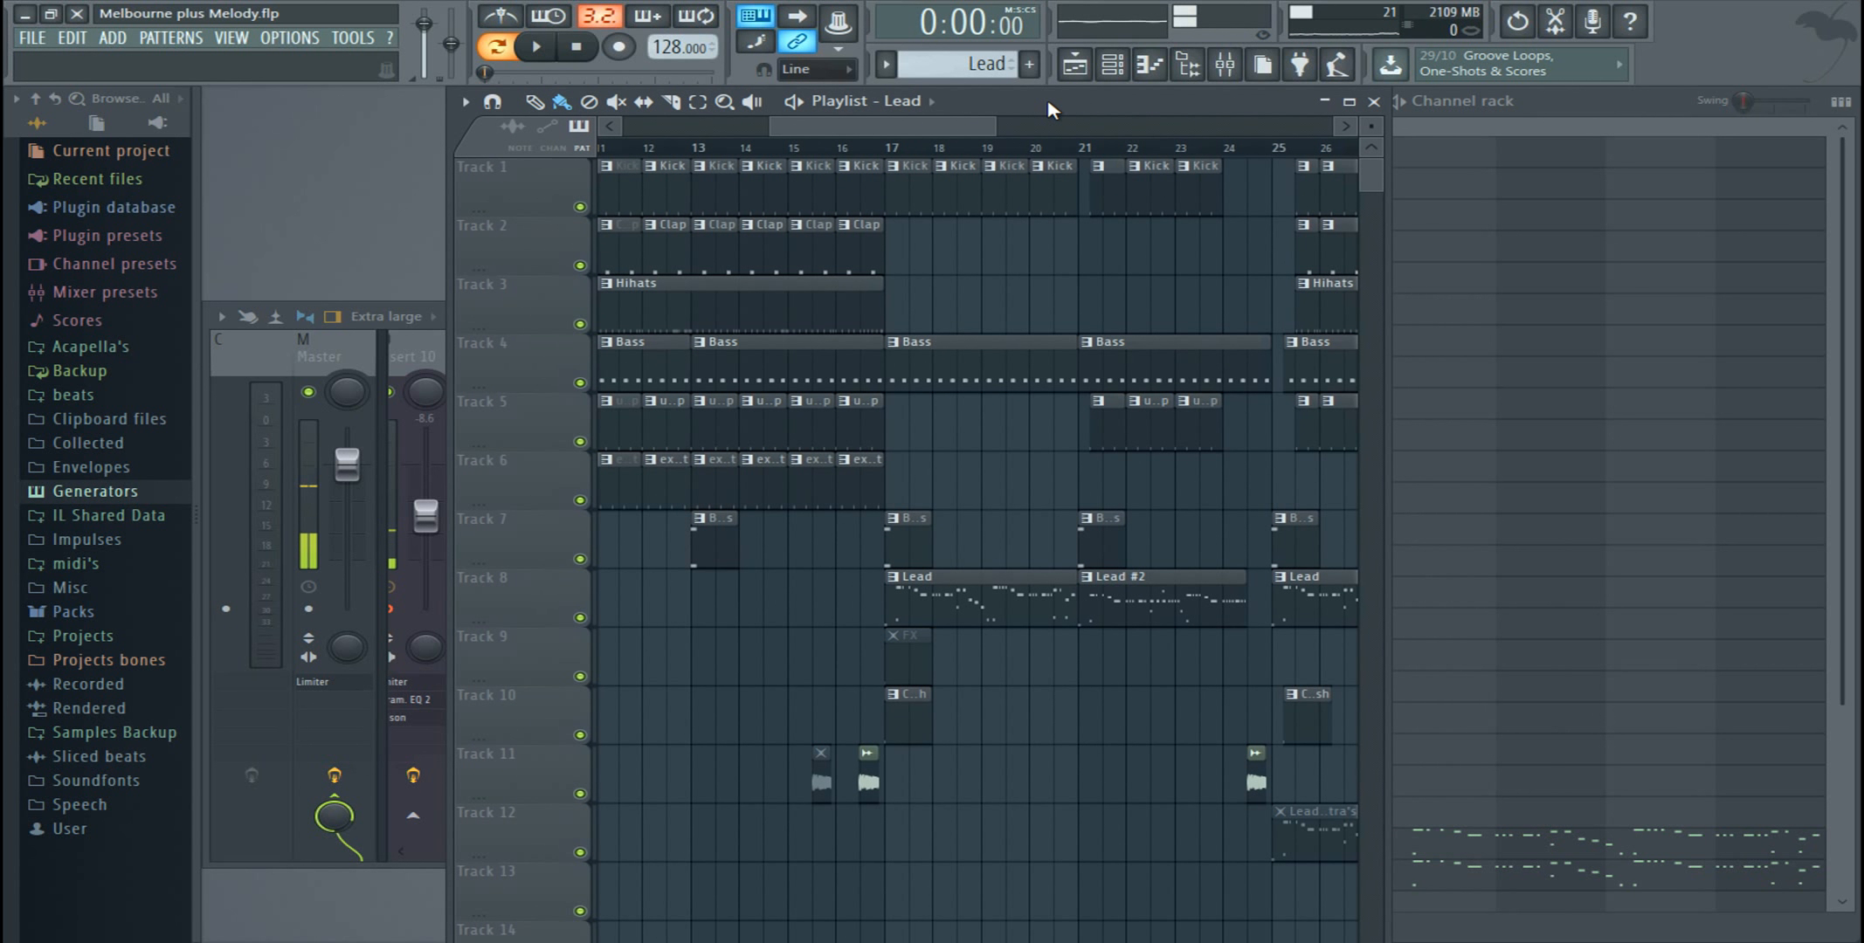
click(836, 145)
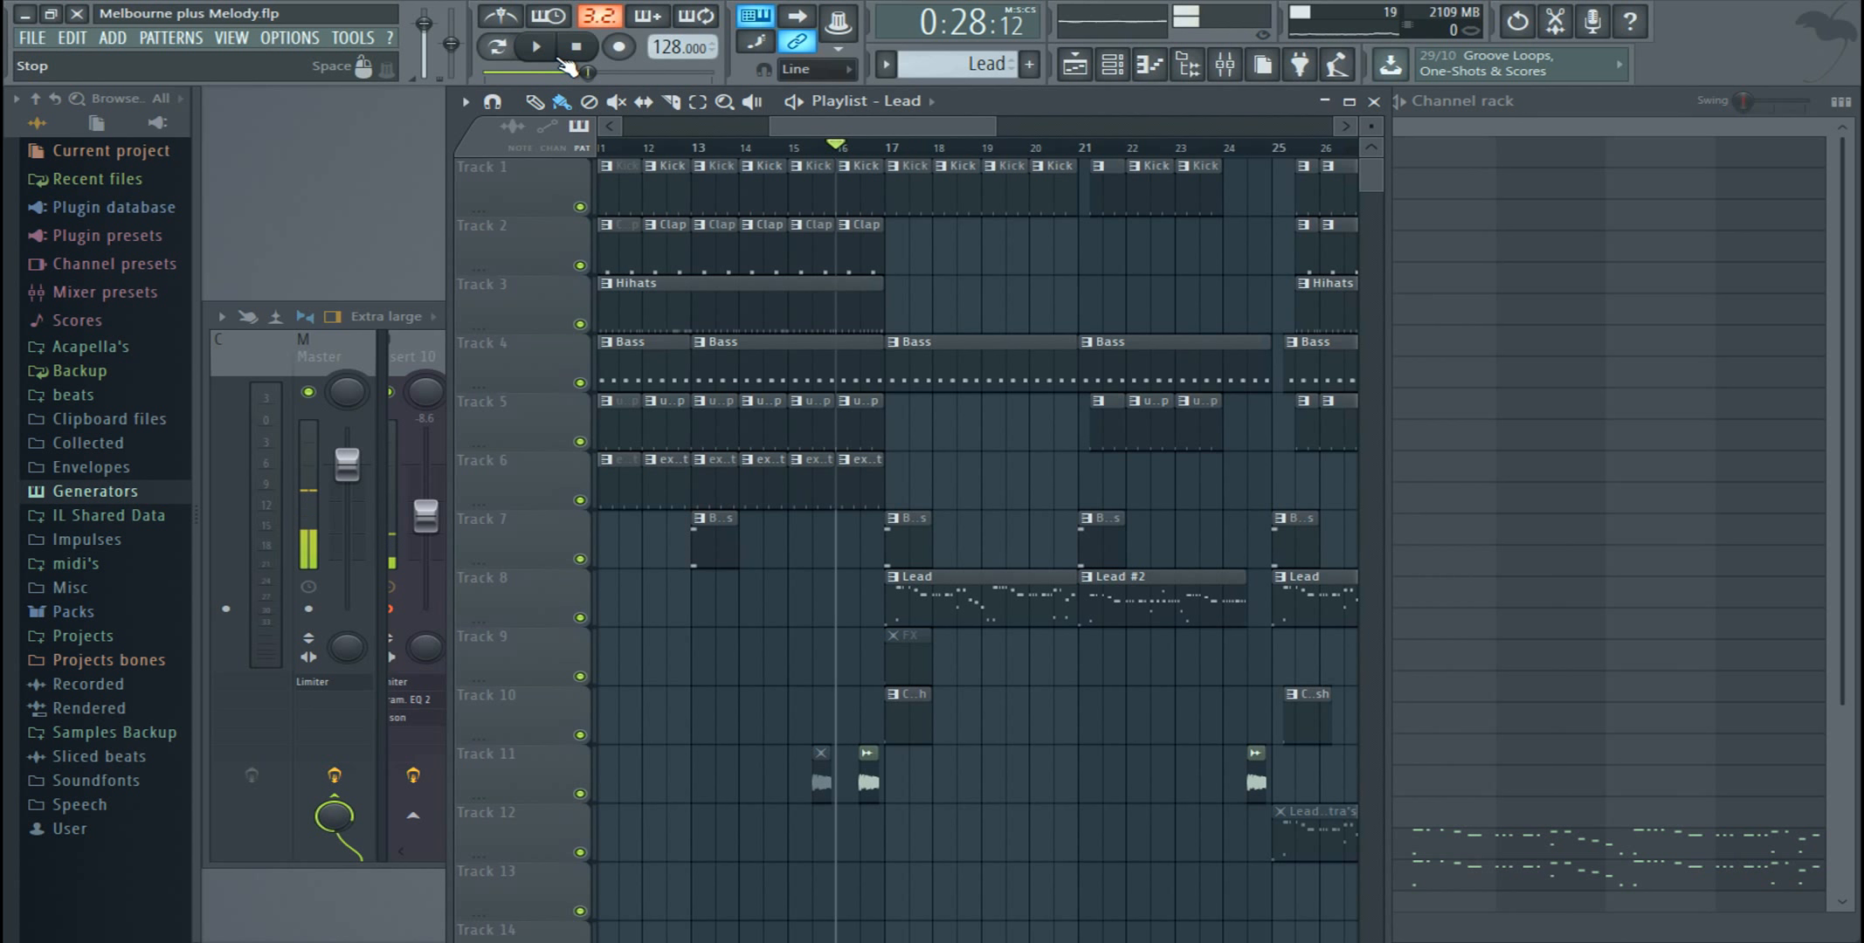
click(895, 149)
click(537, 46)
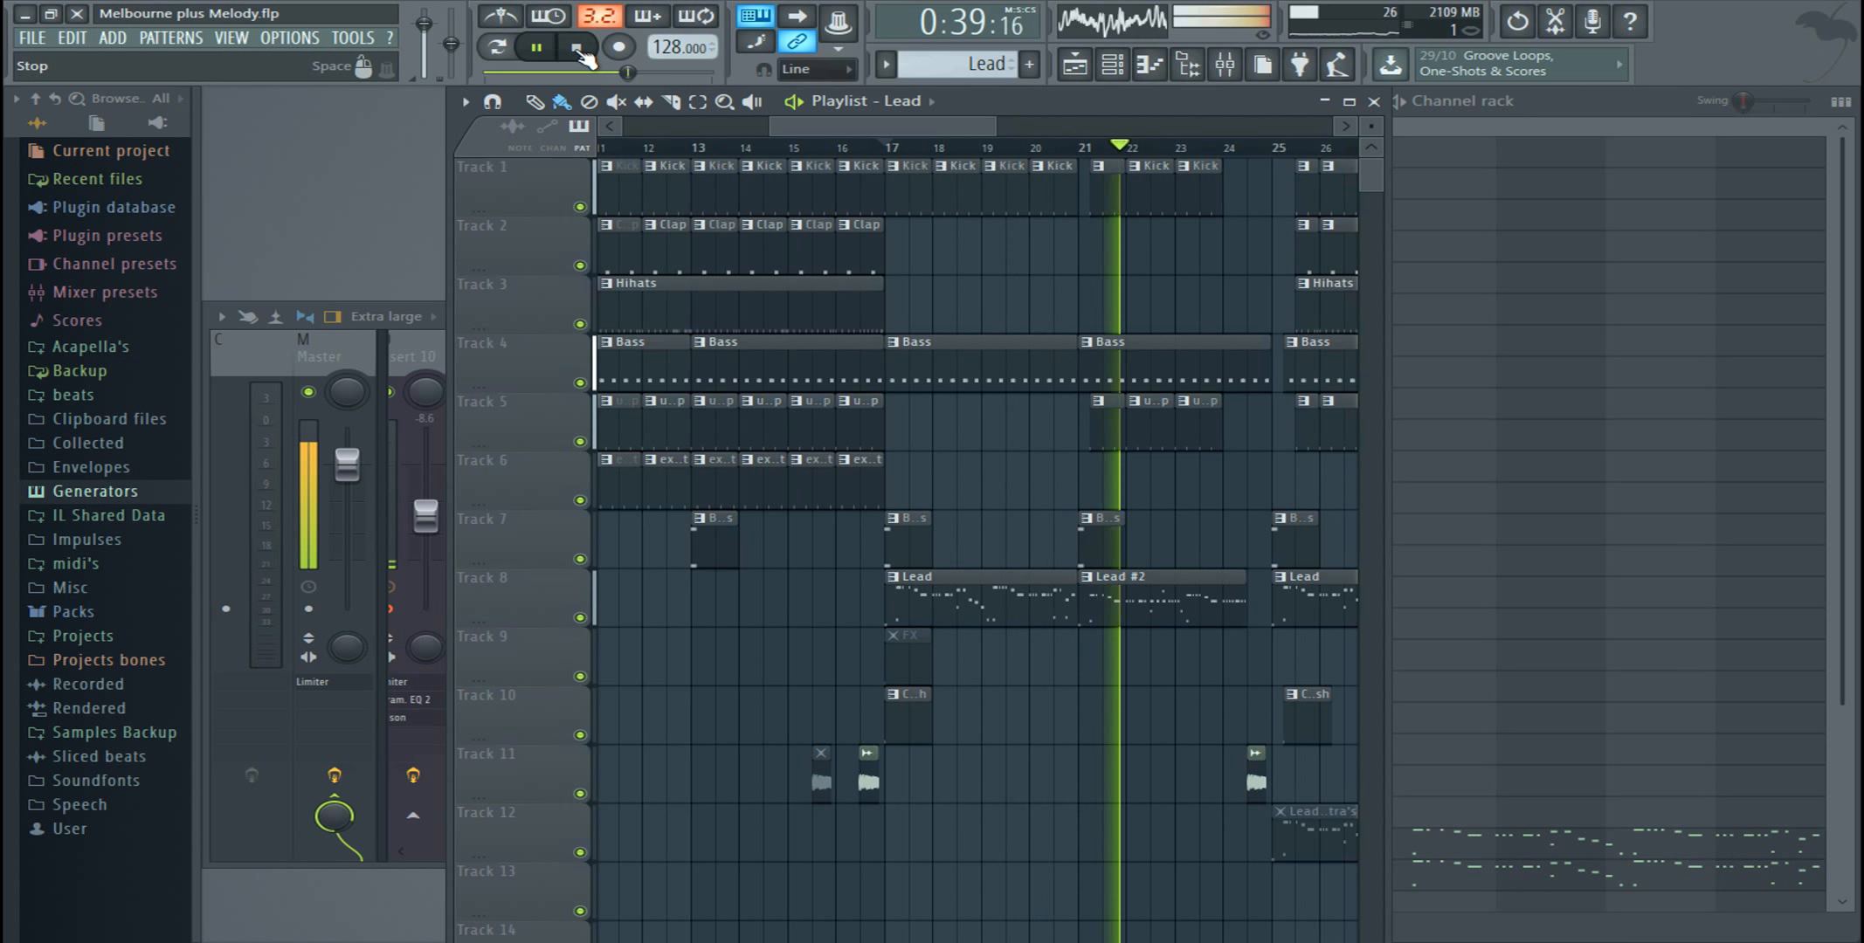
click(577, 48)
click(1373, 102)
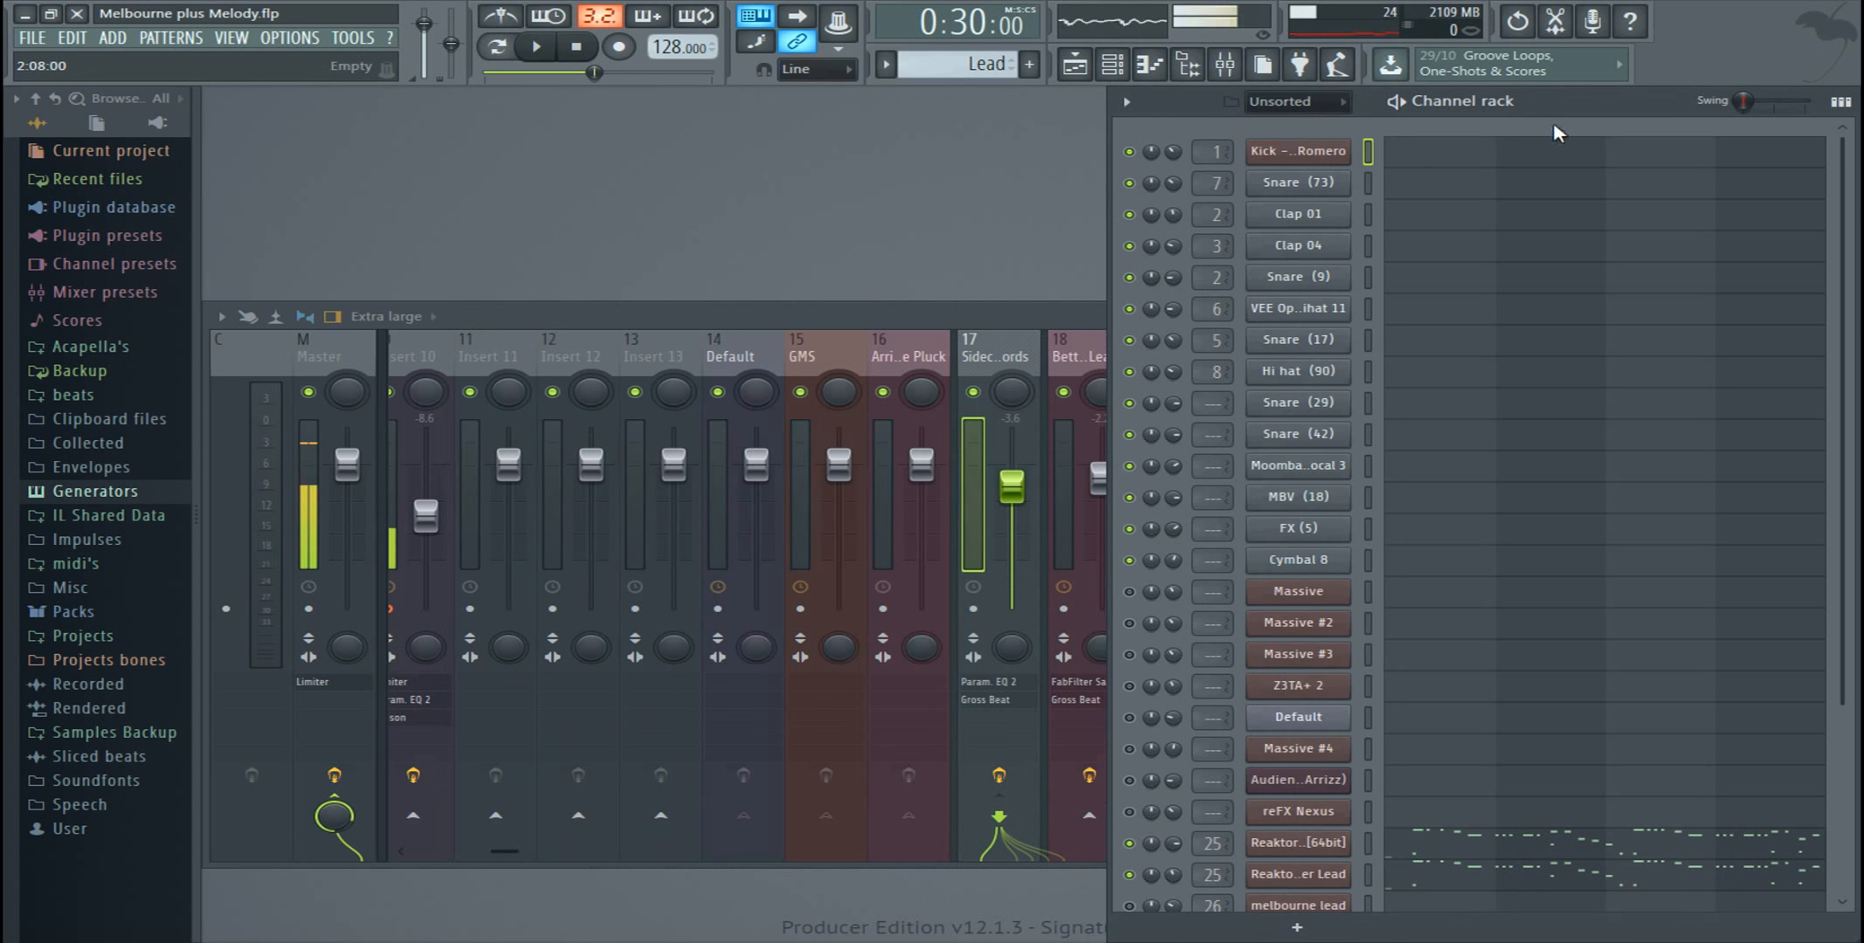
Step: Check the remaining channels at the end of the Unsorted channel list and bring the mixer back to the front
scroll(1538, 673, down, 3)
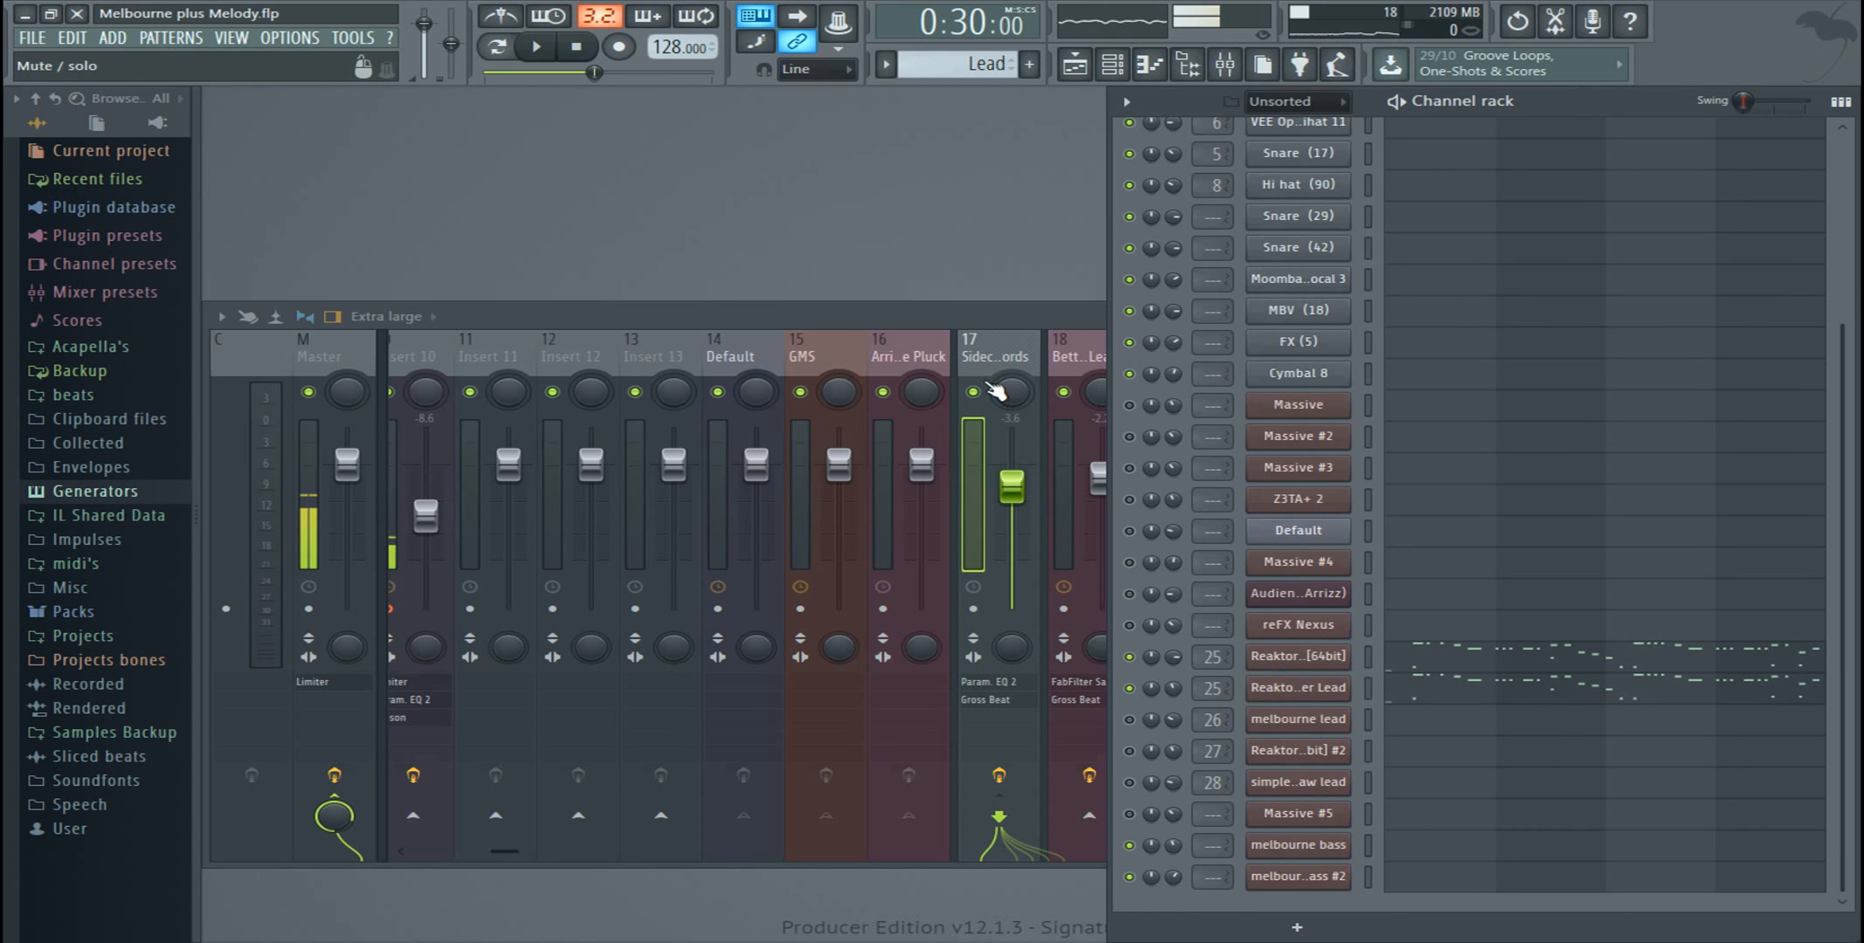
click(899, 305)
click(1589, 103)
click(568, 317)
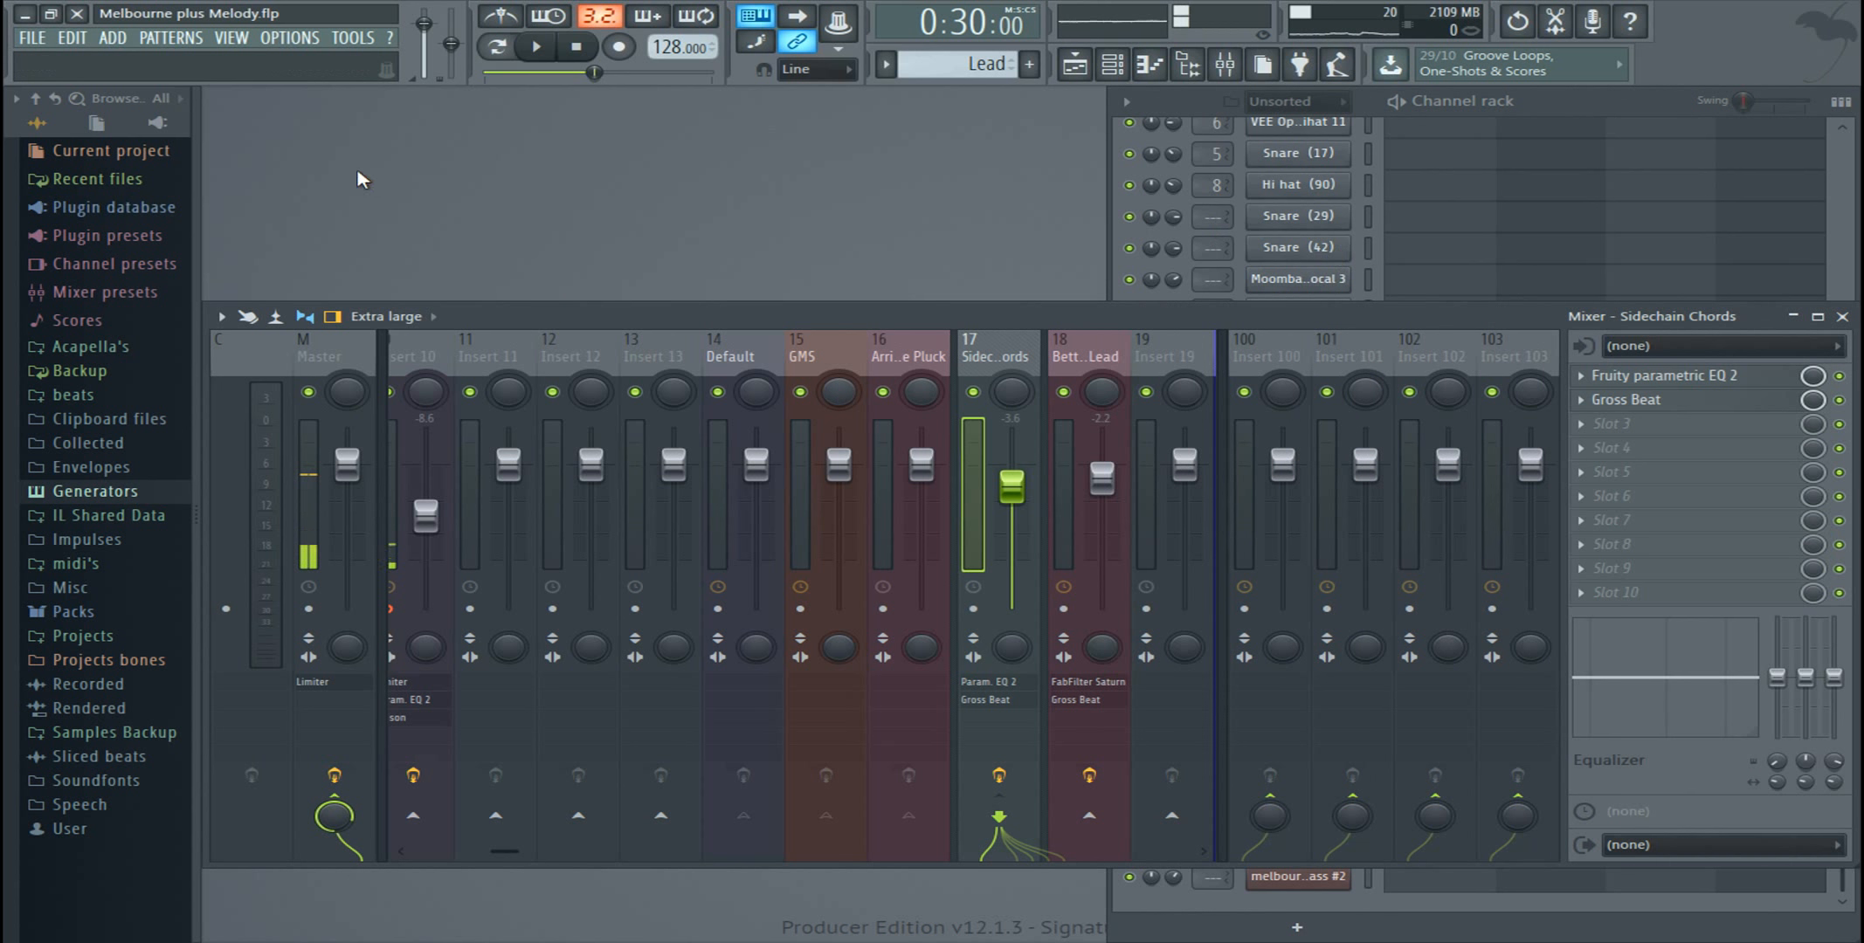